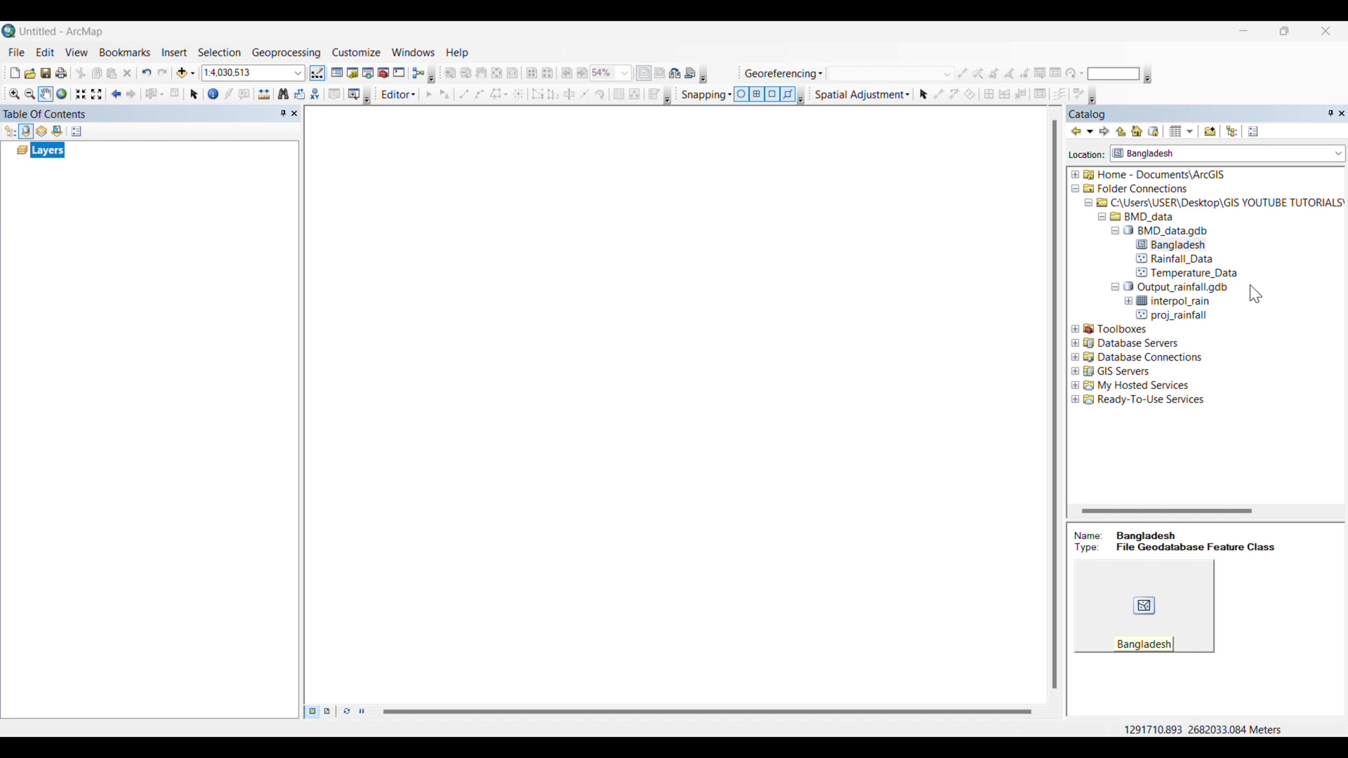
# Add the Bangladesh feature class from BMD_data.gdb to the map and review the district records in its attribute table
pyautogui.moveTo(1179, 254)
pyautogui.mouseDown()
pyautogui.moveTo(851, 304)
pyautogui.moveTo(710, 385)
pyautogui.mouseUp()
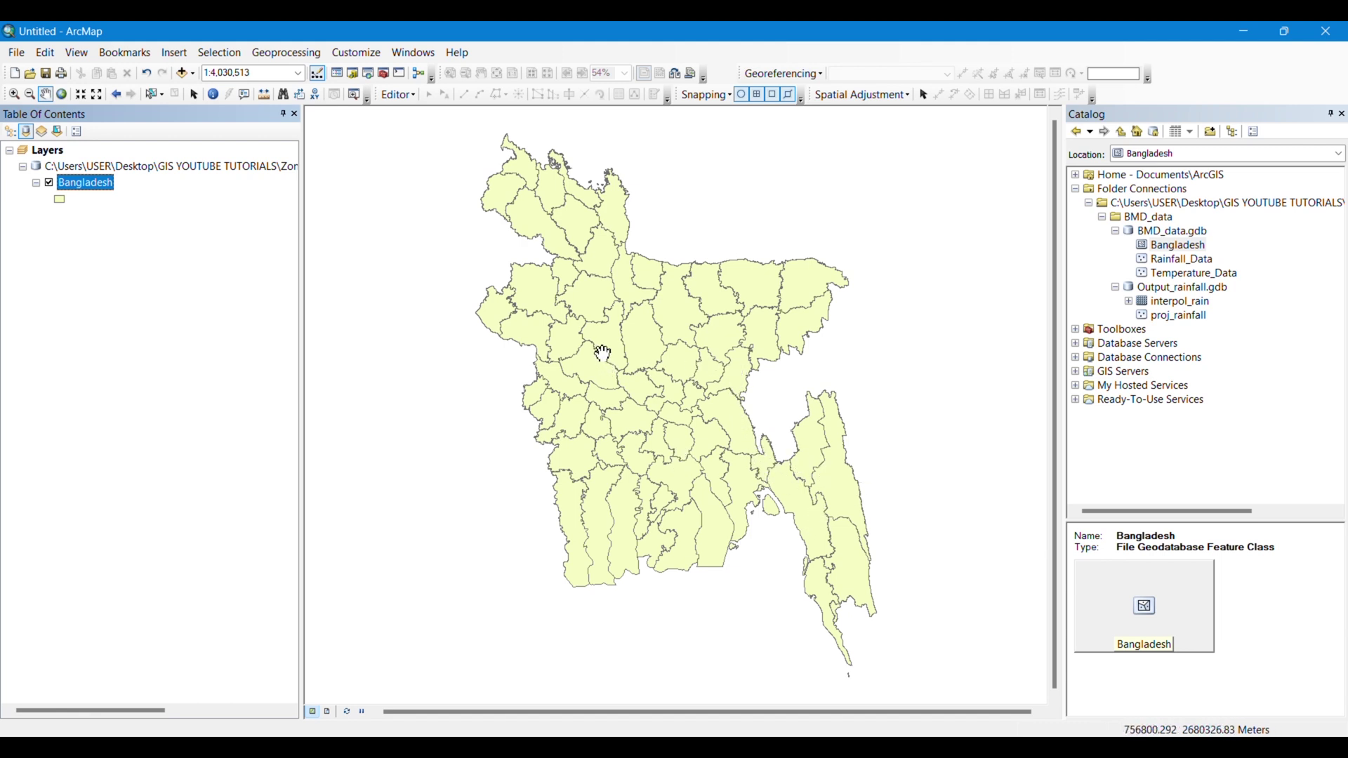
pyautogui.rightClick(85, 186)
pyautogui.click(151, 228)
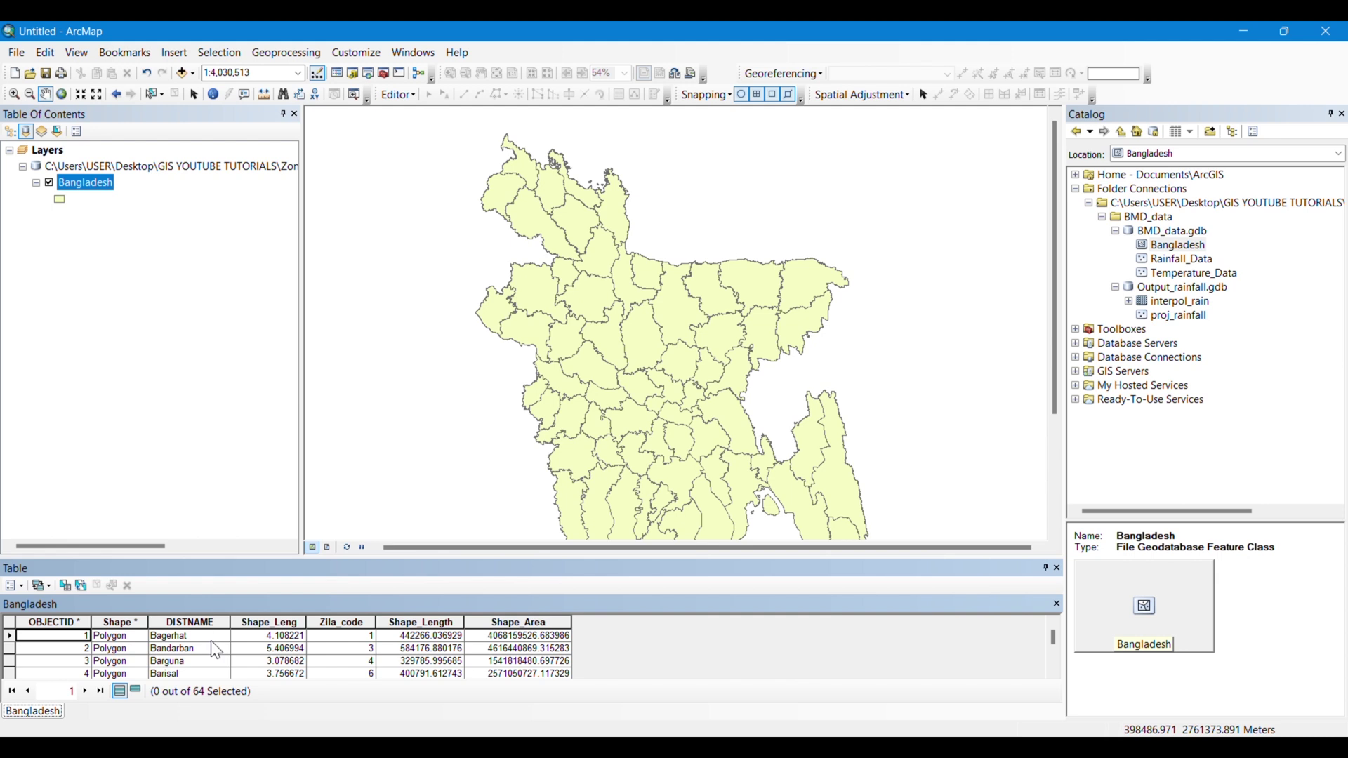
pyautogui.scroll(-18, 216, 651)
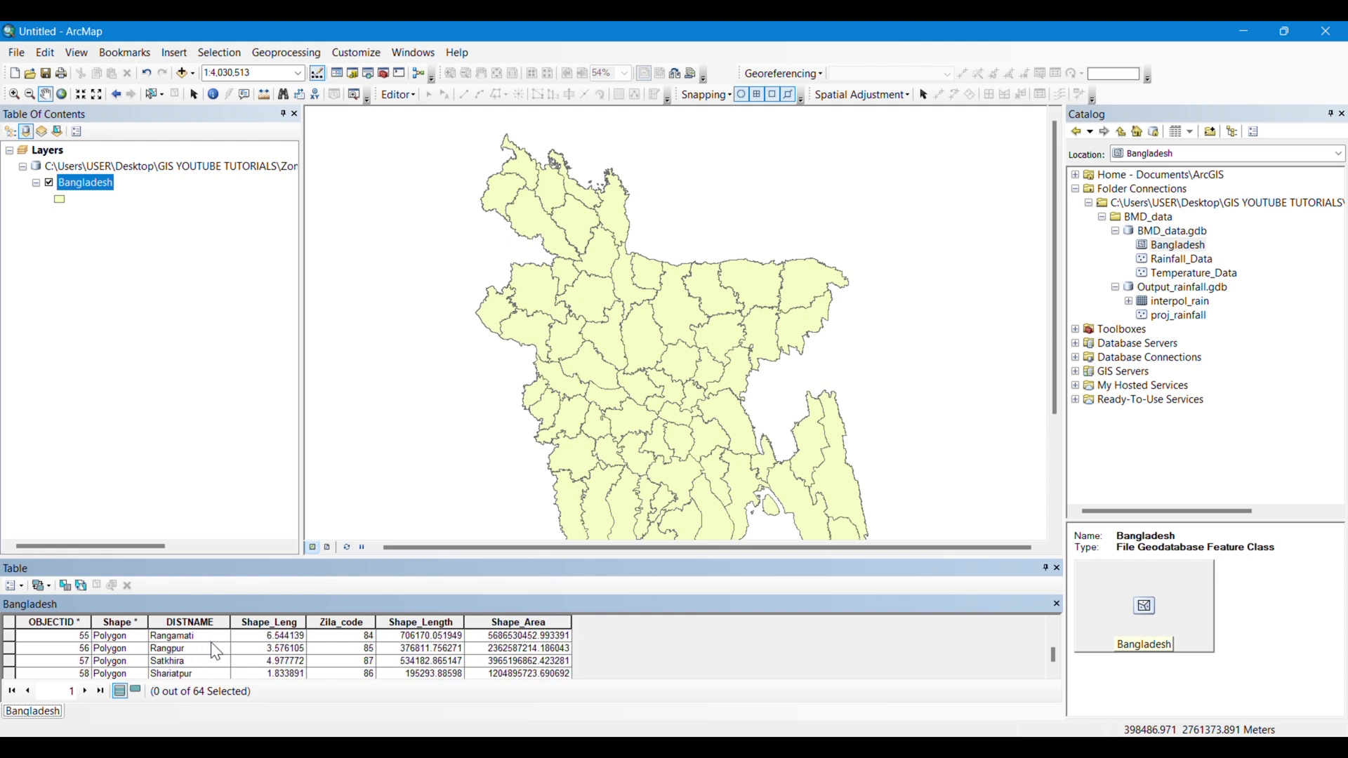
pyautogui.scroll(-3, 216, 651)
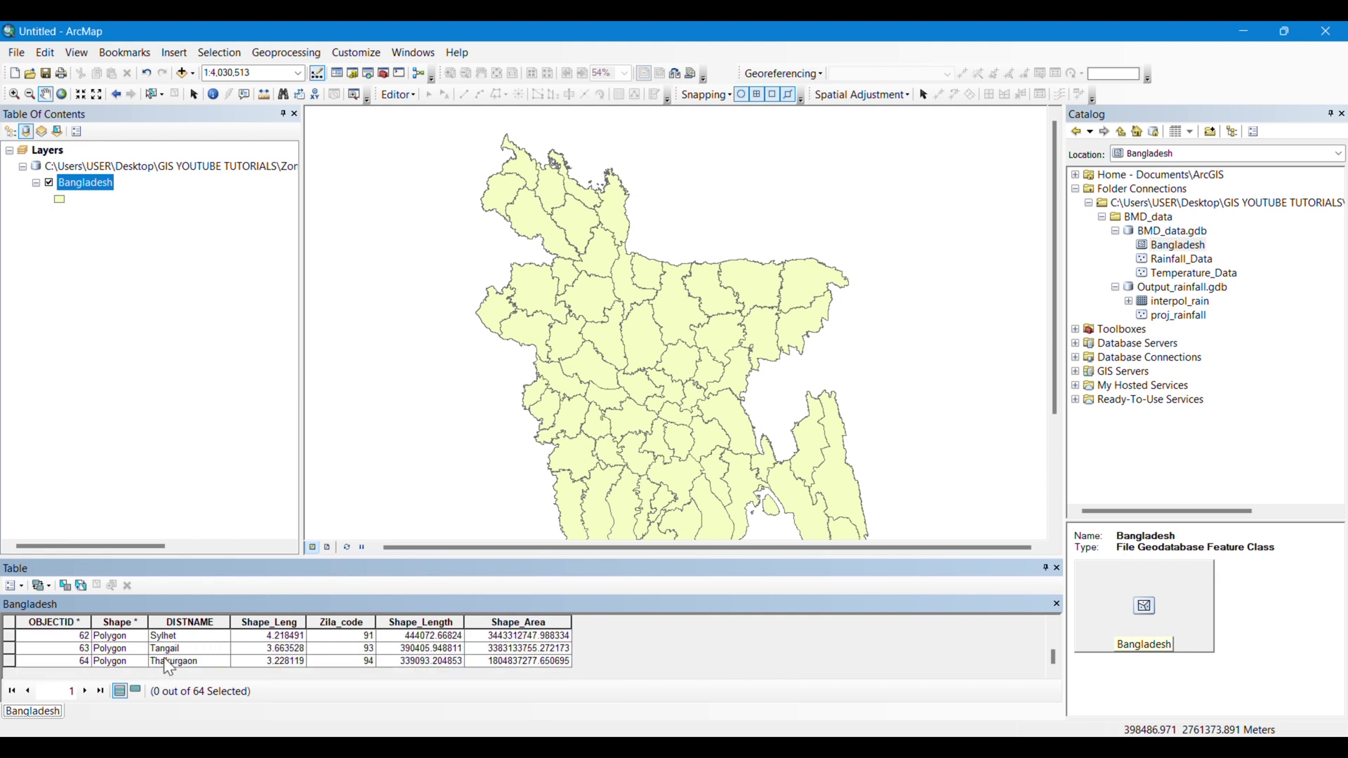
pyautogui.scroll(15, 172, 664)
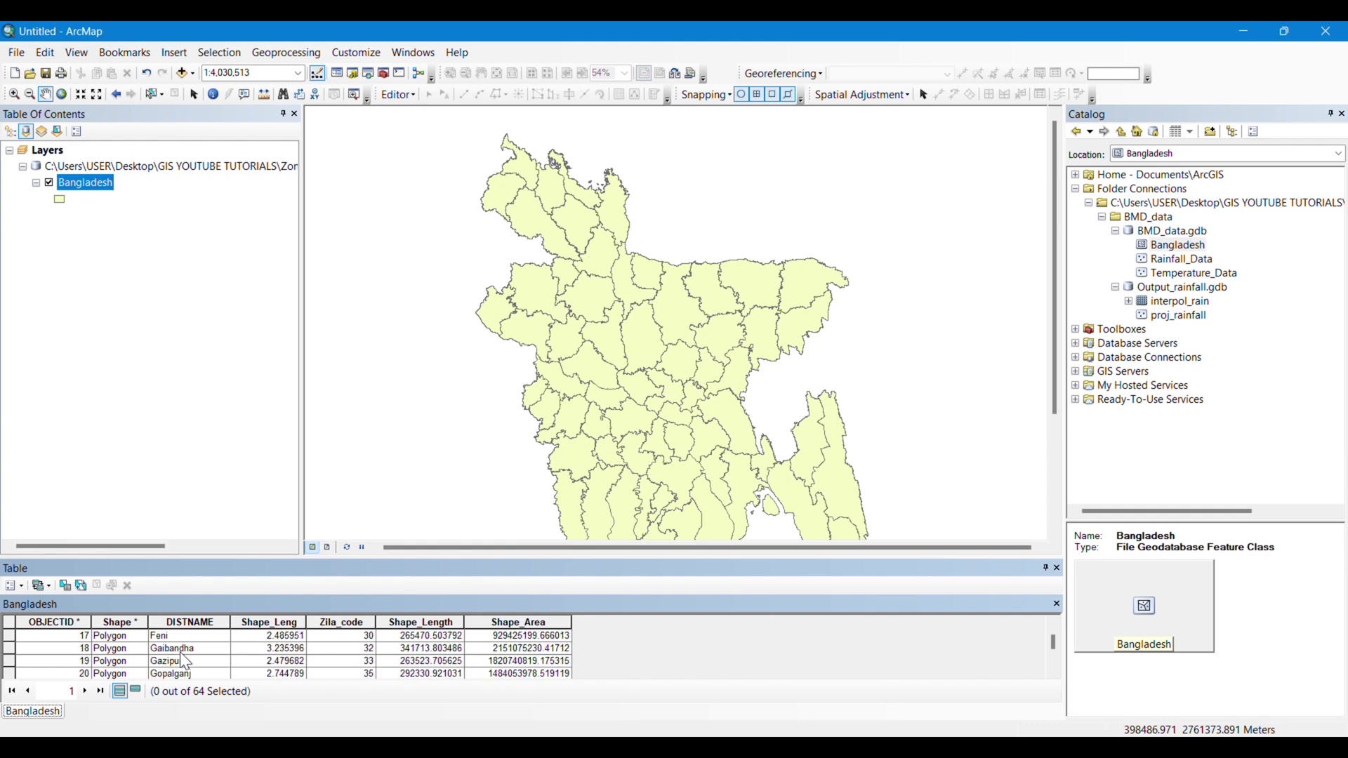
pyautogui.scroll(6, 181, 653)
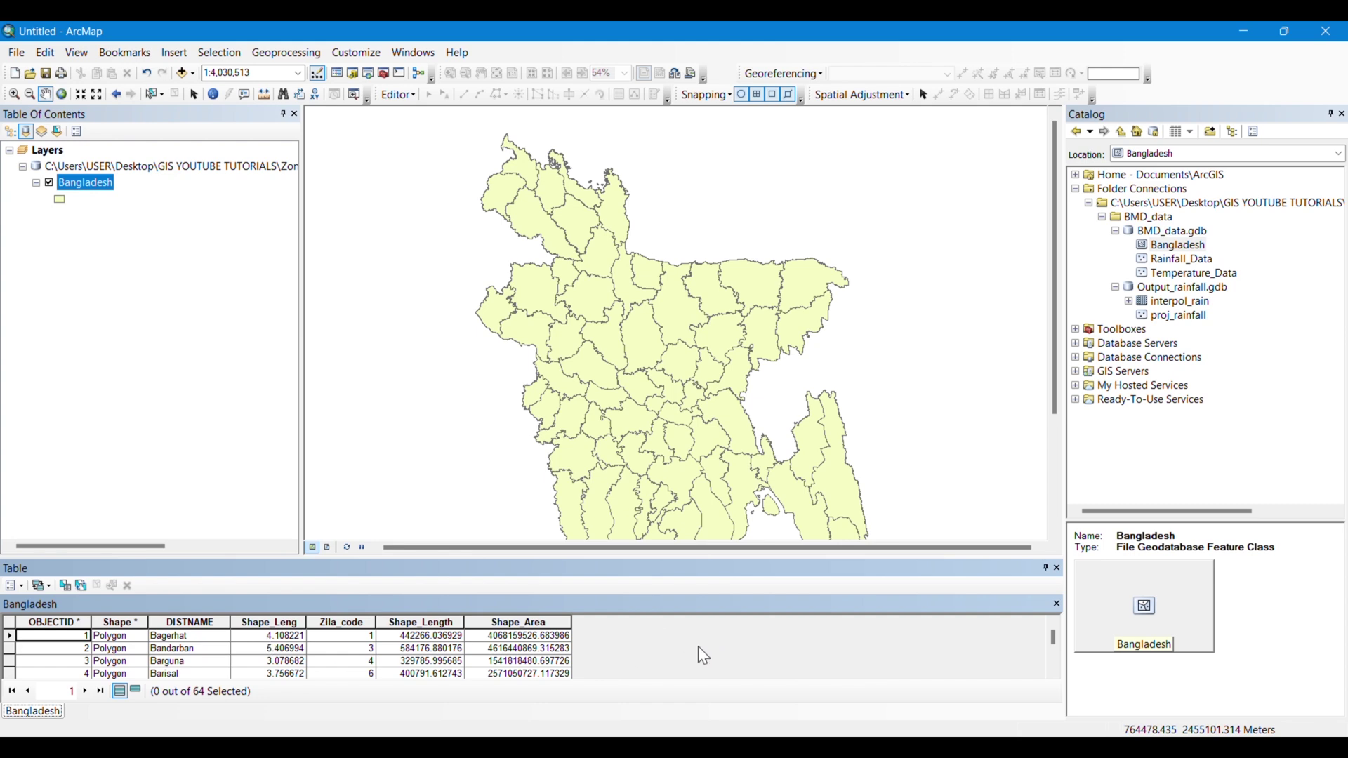
pyautogui.click(1057, 568)
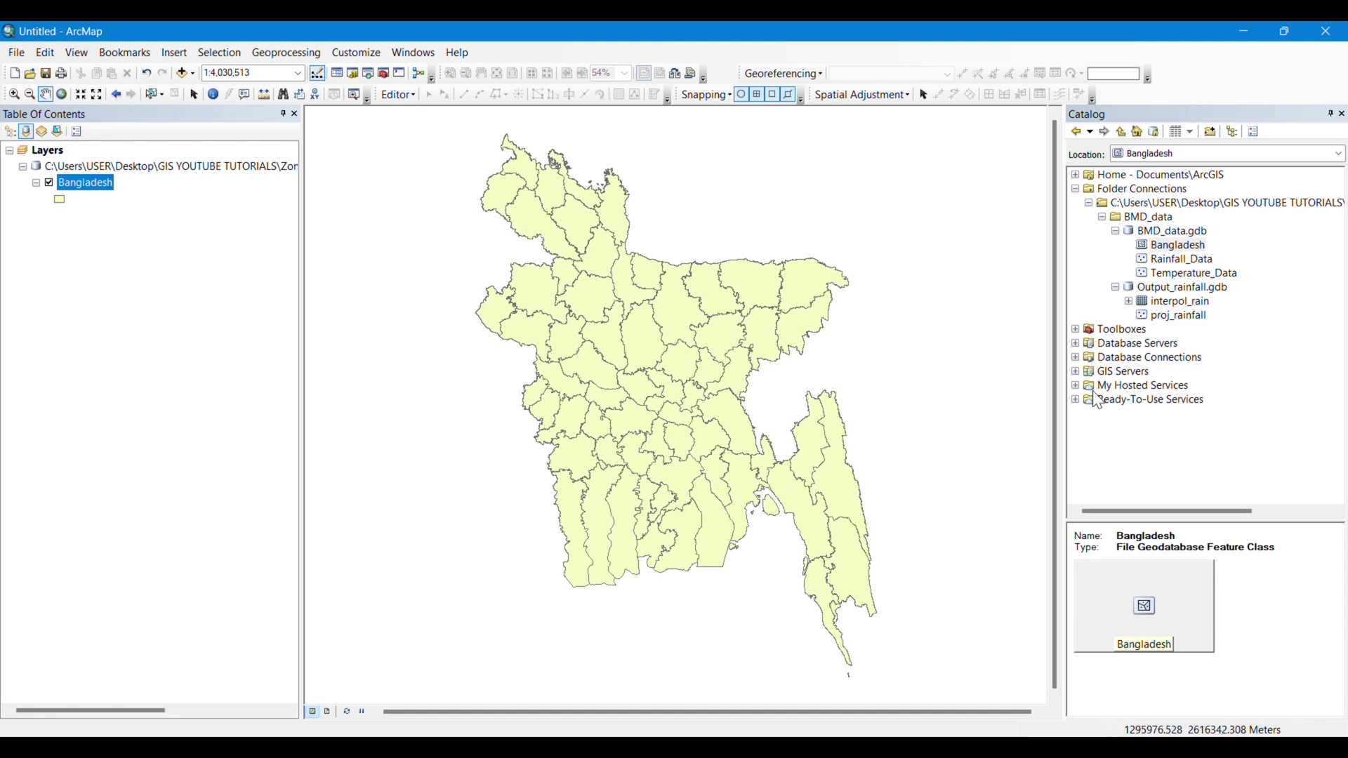
# Add proj_rainfall from Output_rainfall.gdb, zoom to its extent and hide the Bangladesh layer to view the rainfall points
pyautogui.moveTo(1179, 316); pyautogui.dragTo(214, 325)
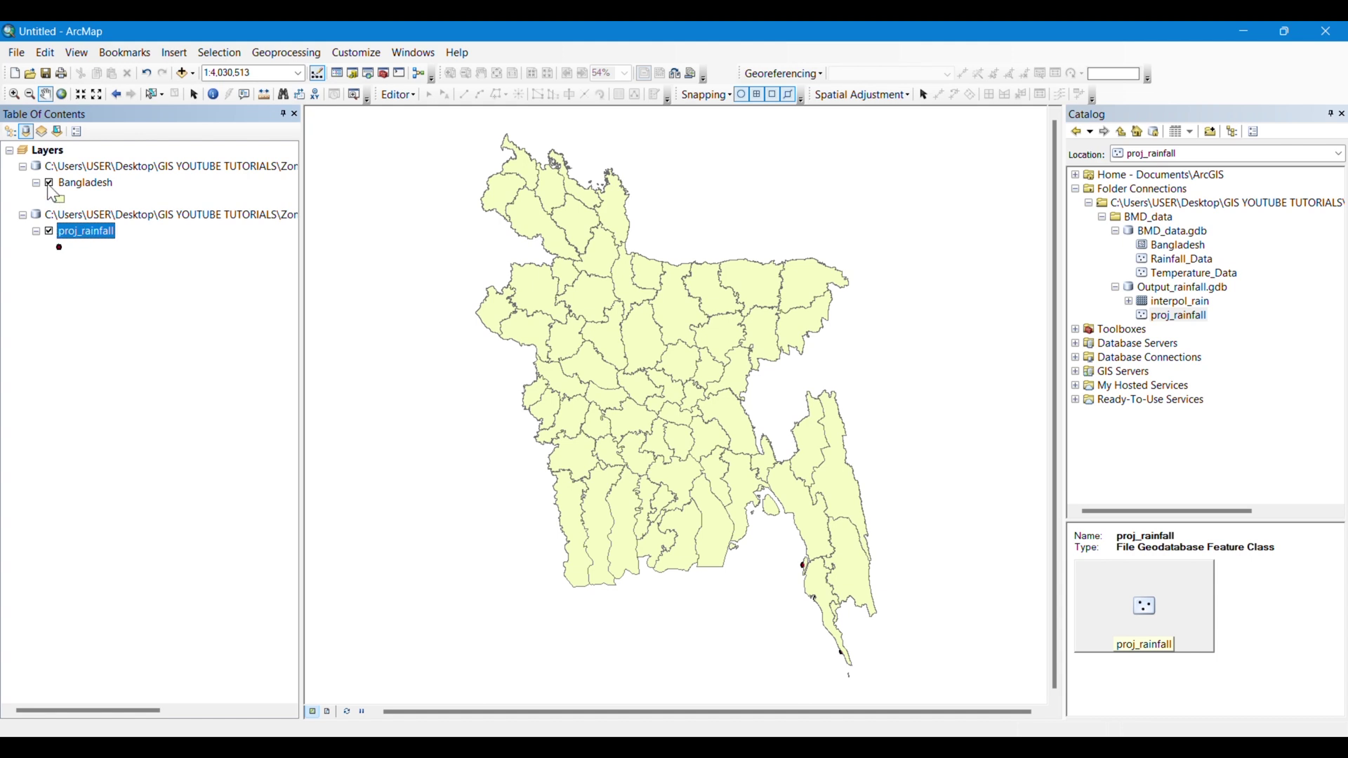
pyautogui.rightClick(79, 231)
pyautogui.click(142, 317)
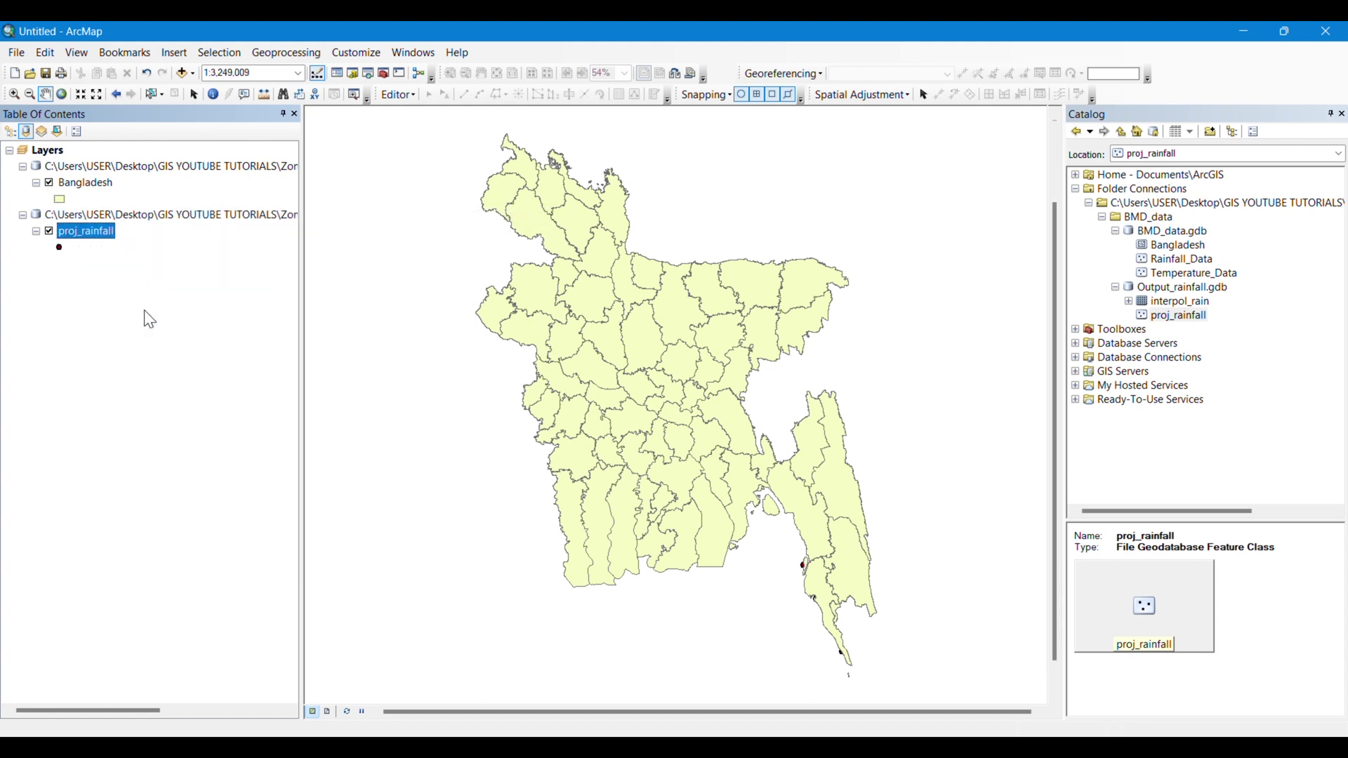
pyautogui.click(49, 183)
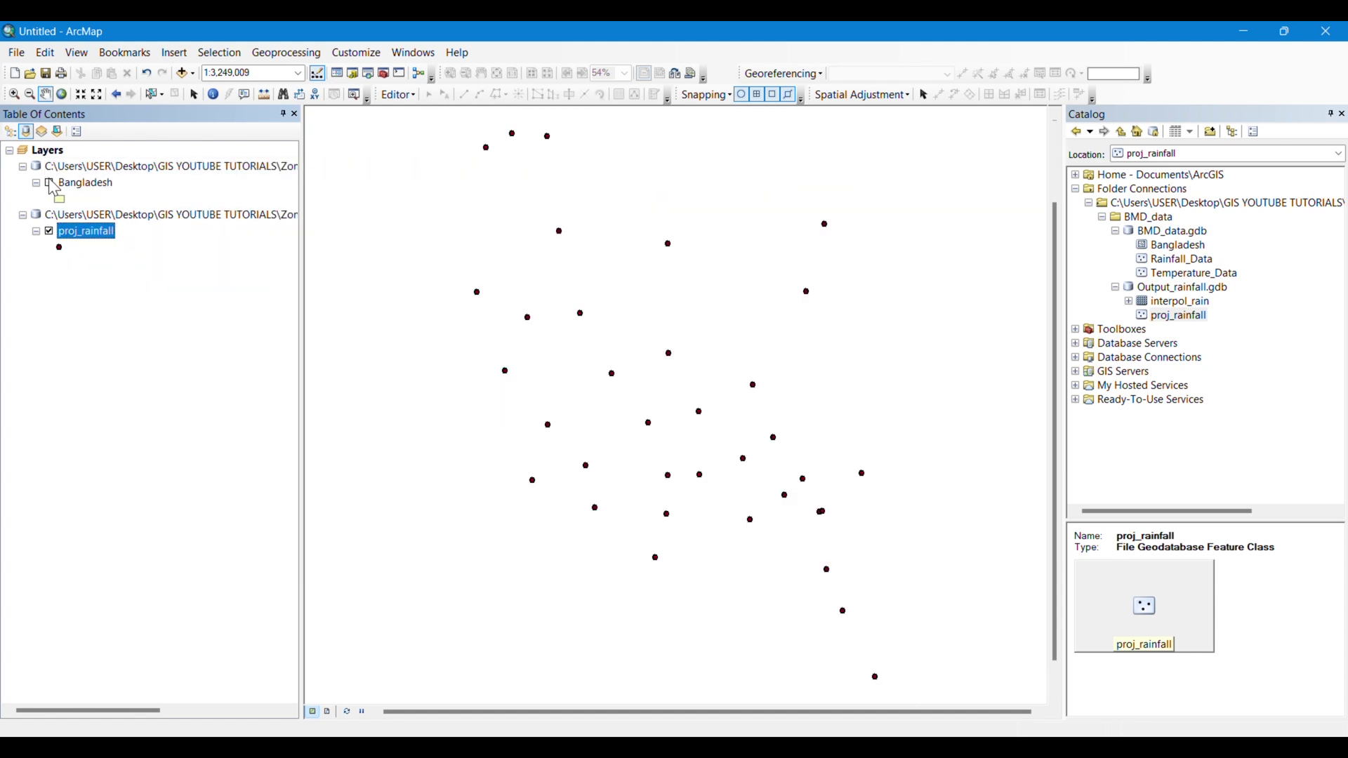
# Remove the proj_rainfall layer from the map
pyautogui.rightClick(86, 236)
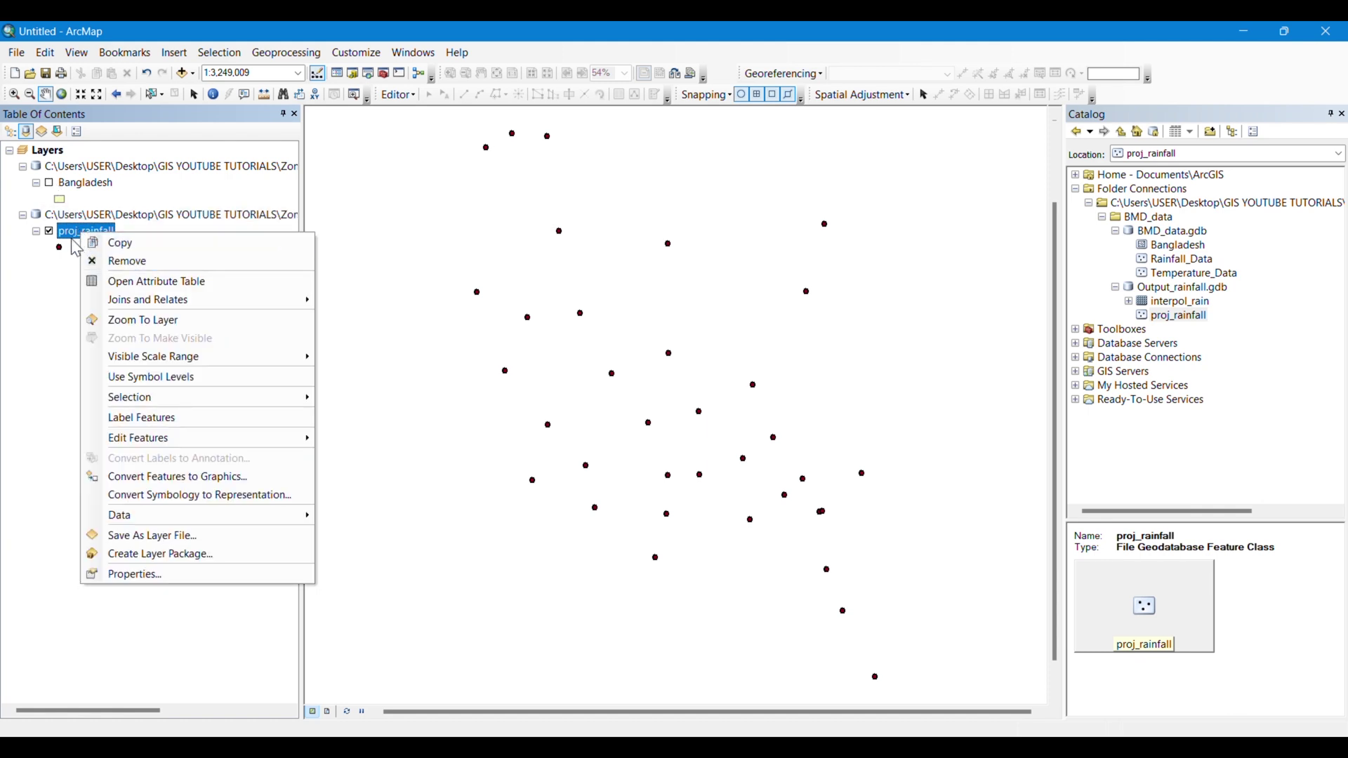
pyautogui.click(79, 254)
pyautogui.rightClick(84, 231)
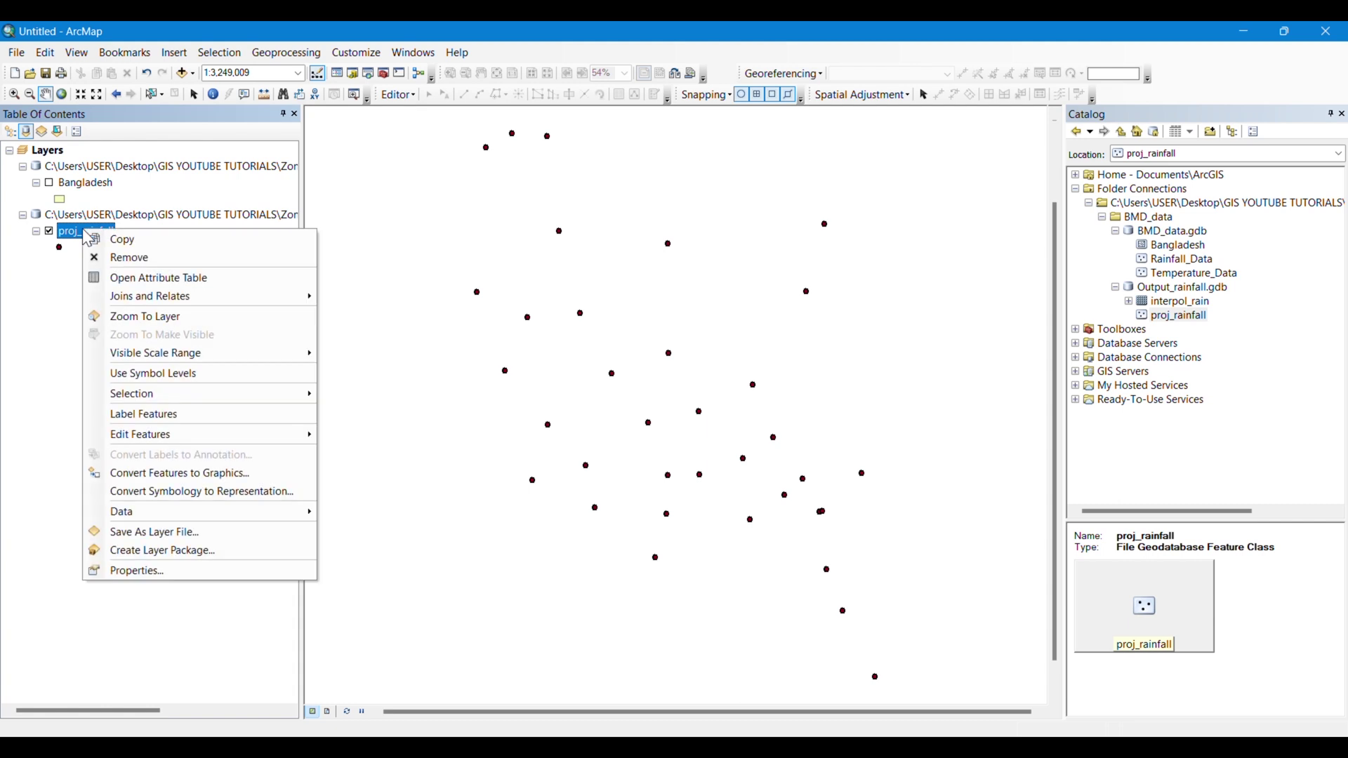
pyautogui.click(116, 257)
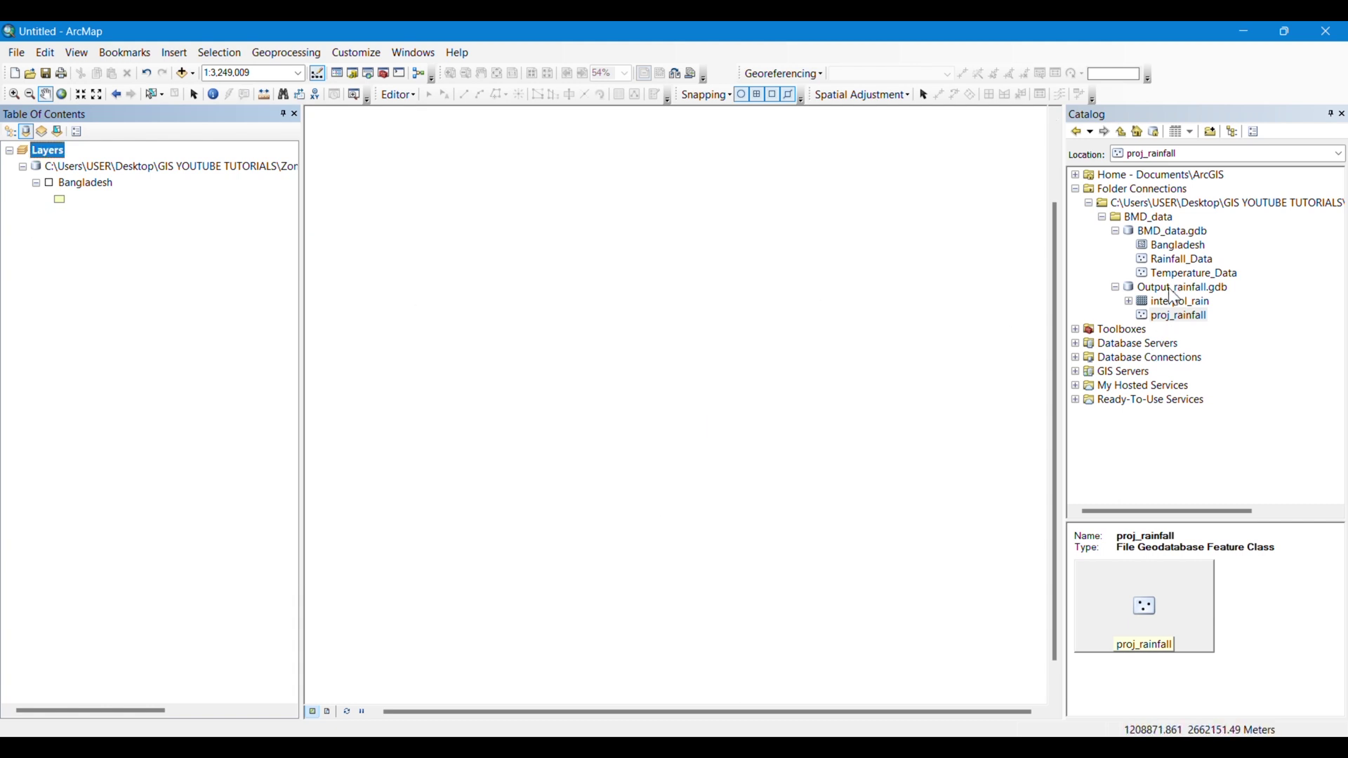
# Add the interpol_rain raster from Output_rainfall.gdb to the map and zoom to its full extent
pyautogui.click(1167, 302)
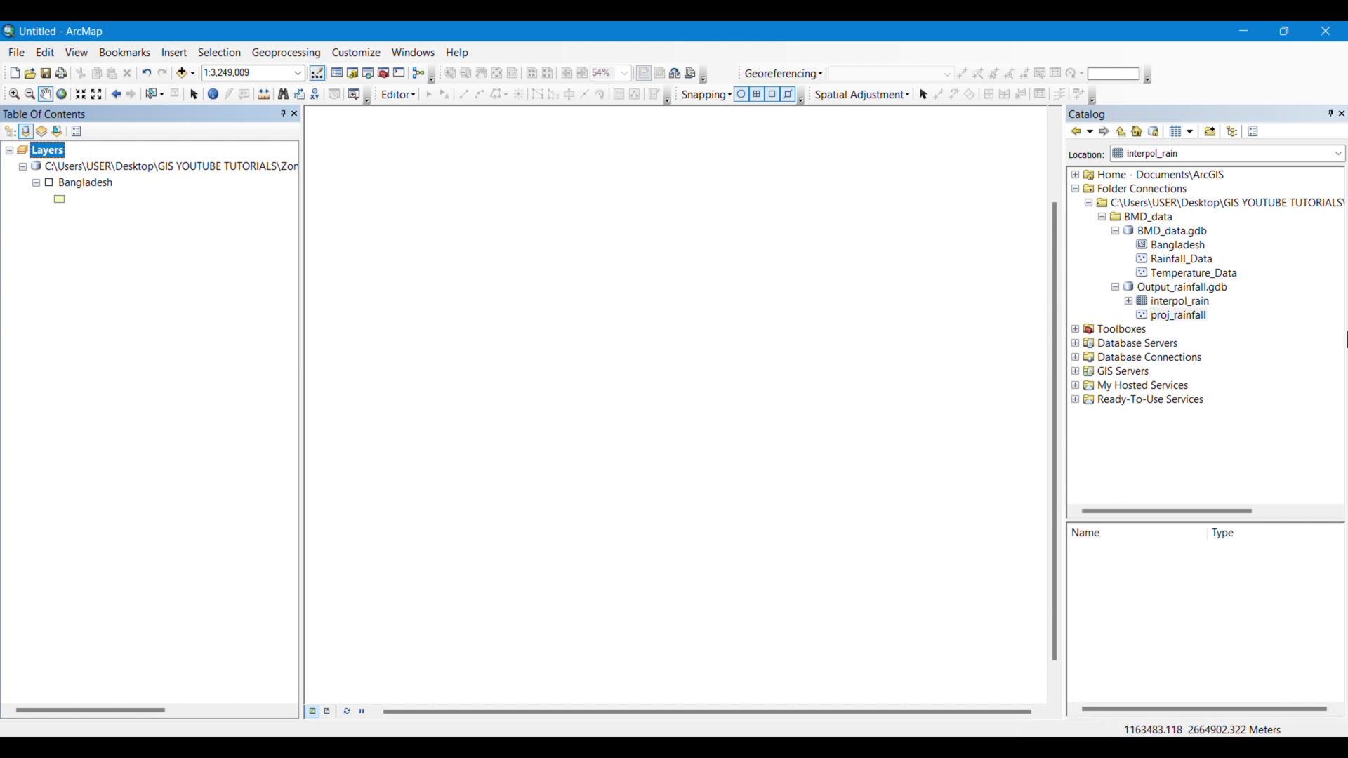
pyautogui.moveTo(1198, 306)
pyautogui.mouseDown()
pyautogui.moveTo(864, 313)
pyautogui.moveTo(835, 295)
pyautogui.mouseUp()
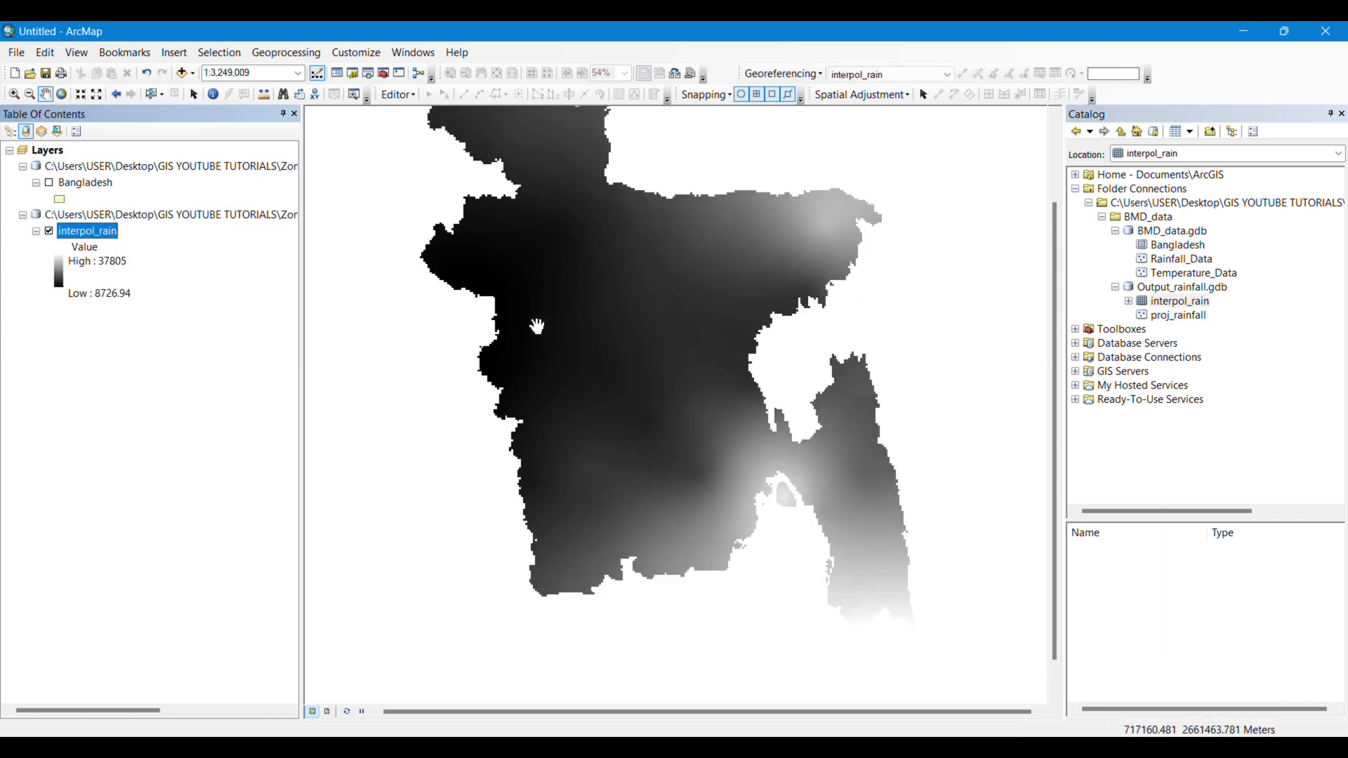
pyautogui.rightClick(107, 242)
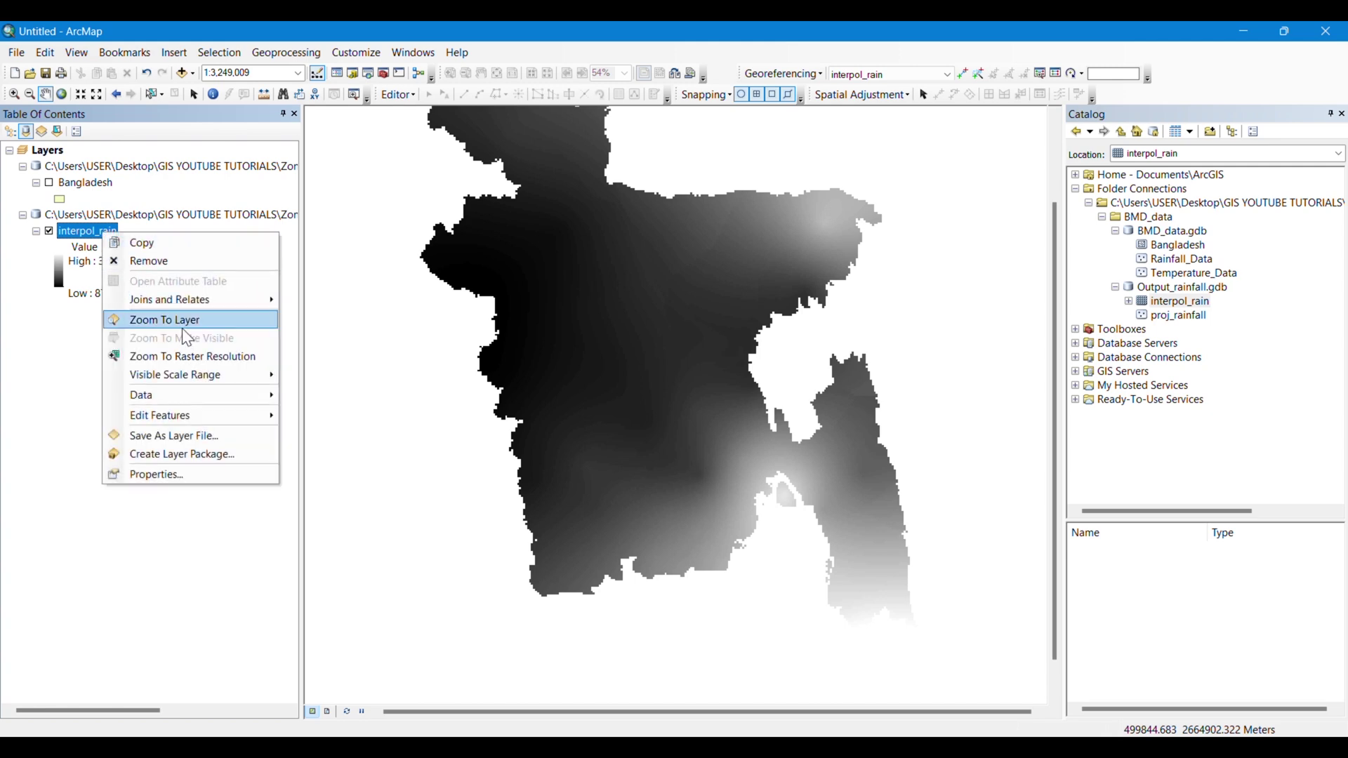
pyautogui.click(182, 328)
# Change the interpol_rain raster's color ramp to a light-to-dark blue gradient
pyautogui.click(58, 279)
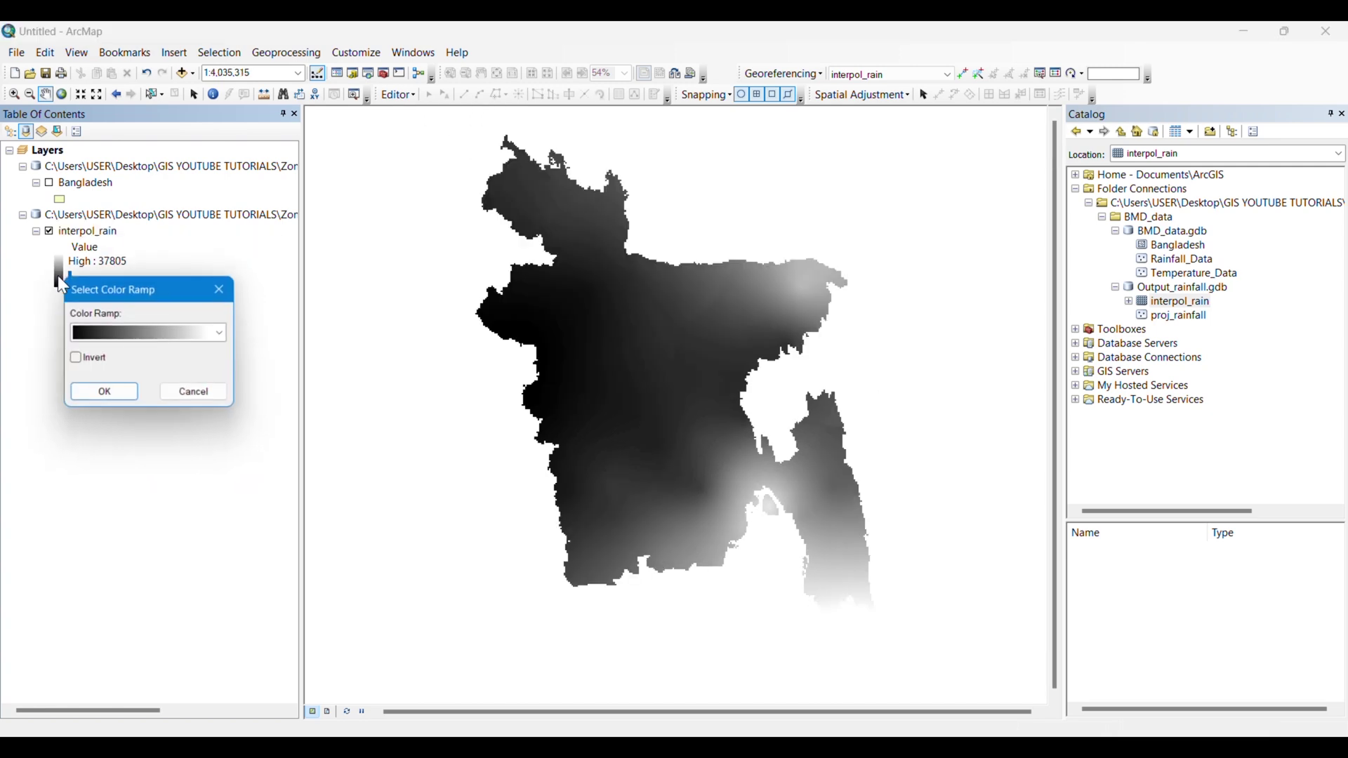
pyautogui.click(222, 335)
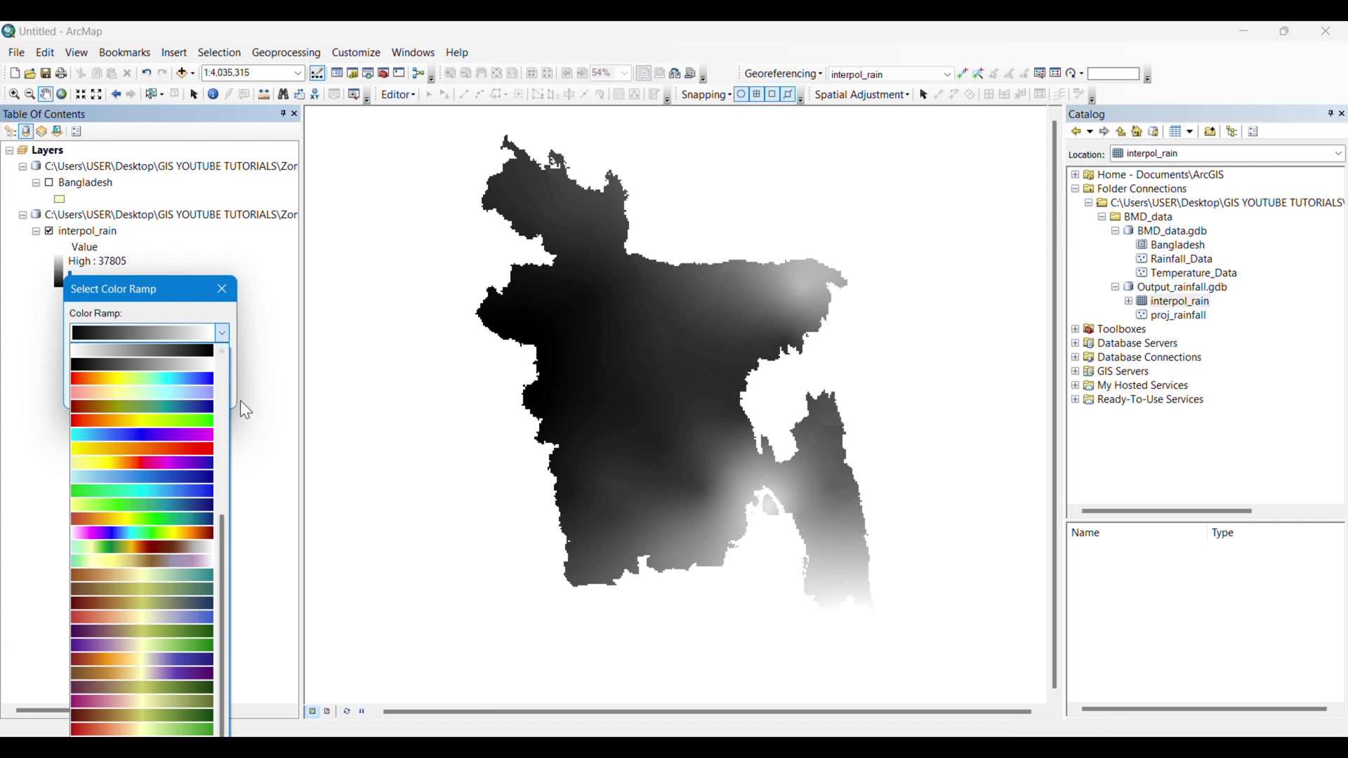
pyautogui.click(124, 476)
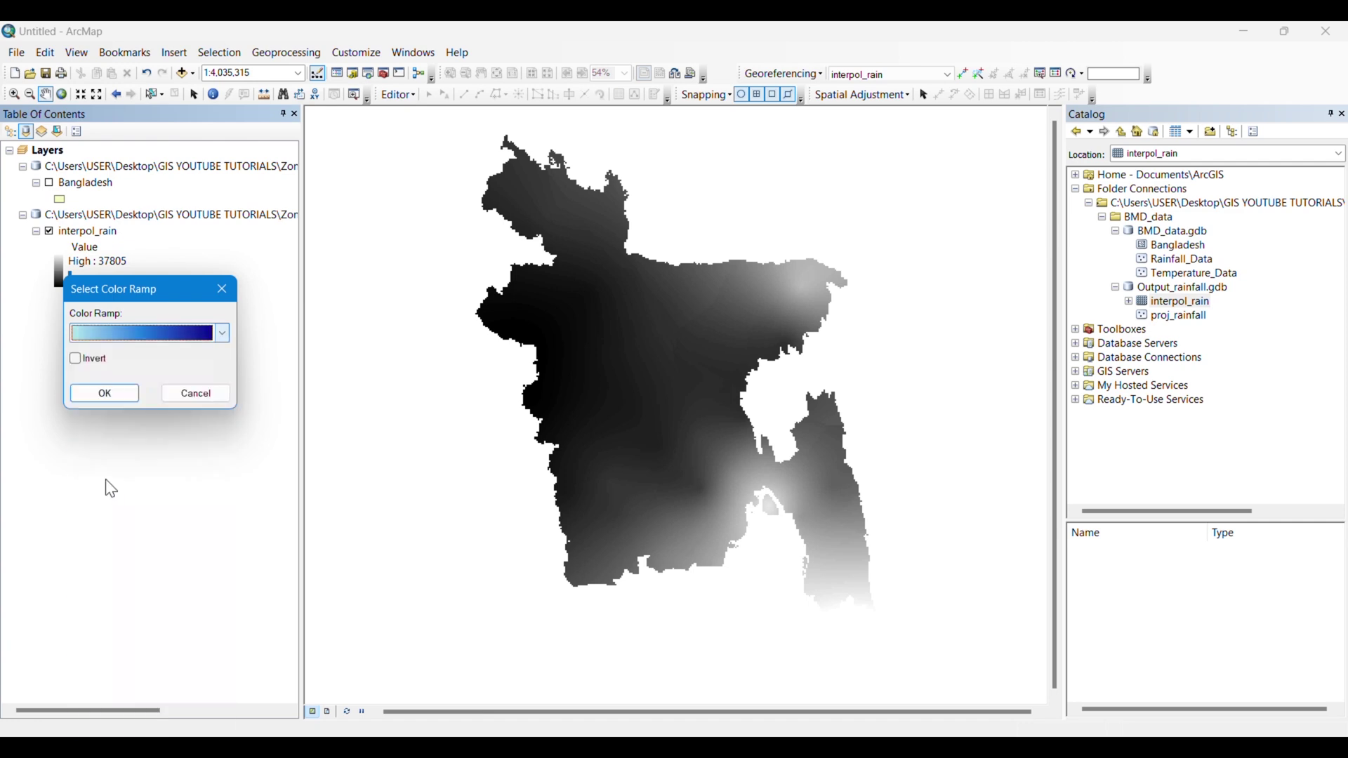
pyautogui.click(101, 396)
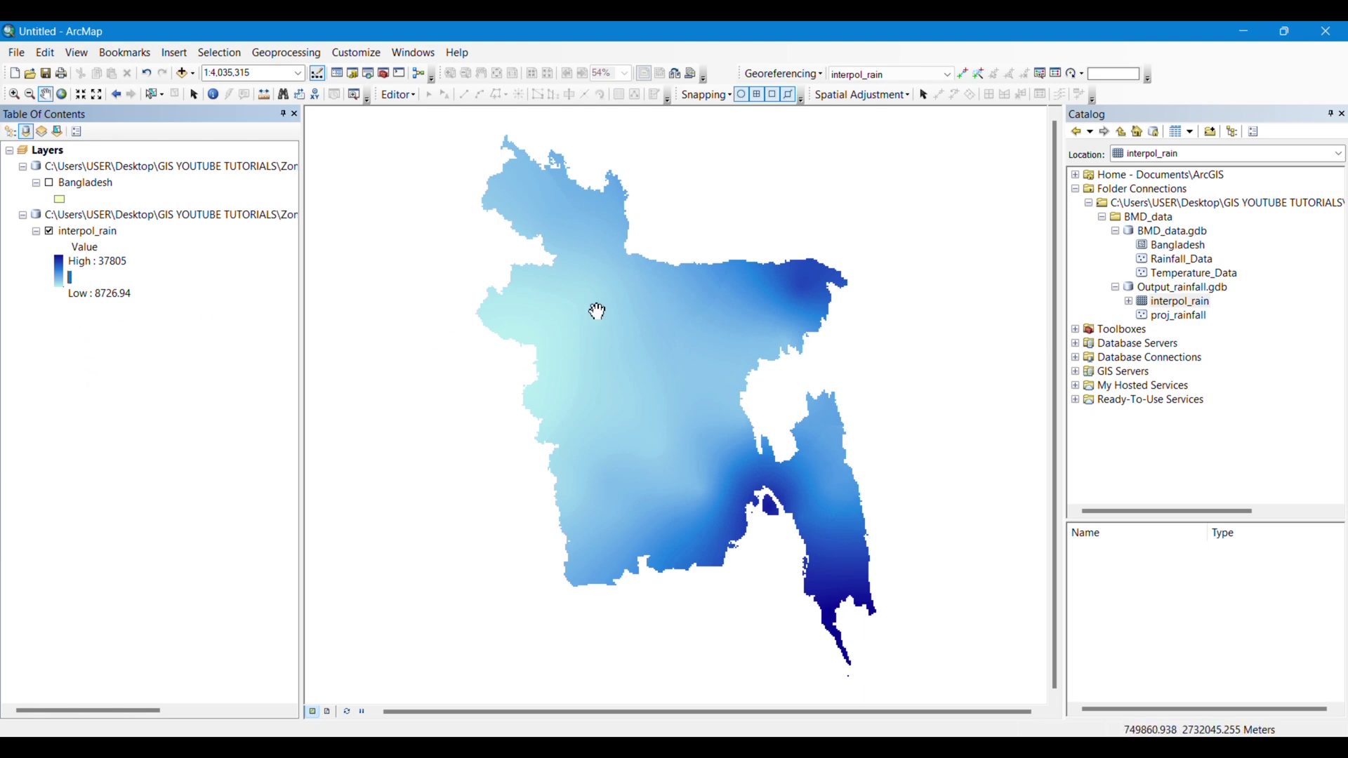
# Toggle the Bangladesh layer to compare it with the interpol_rain raster, leaving the district polygons turned on
pyautogui.click(49, 183)
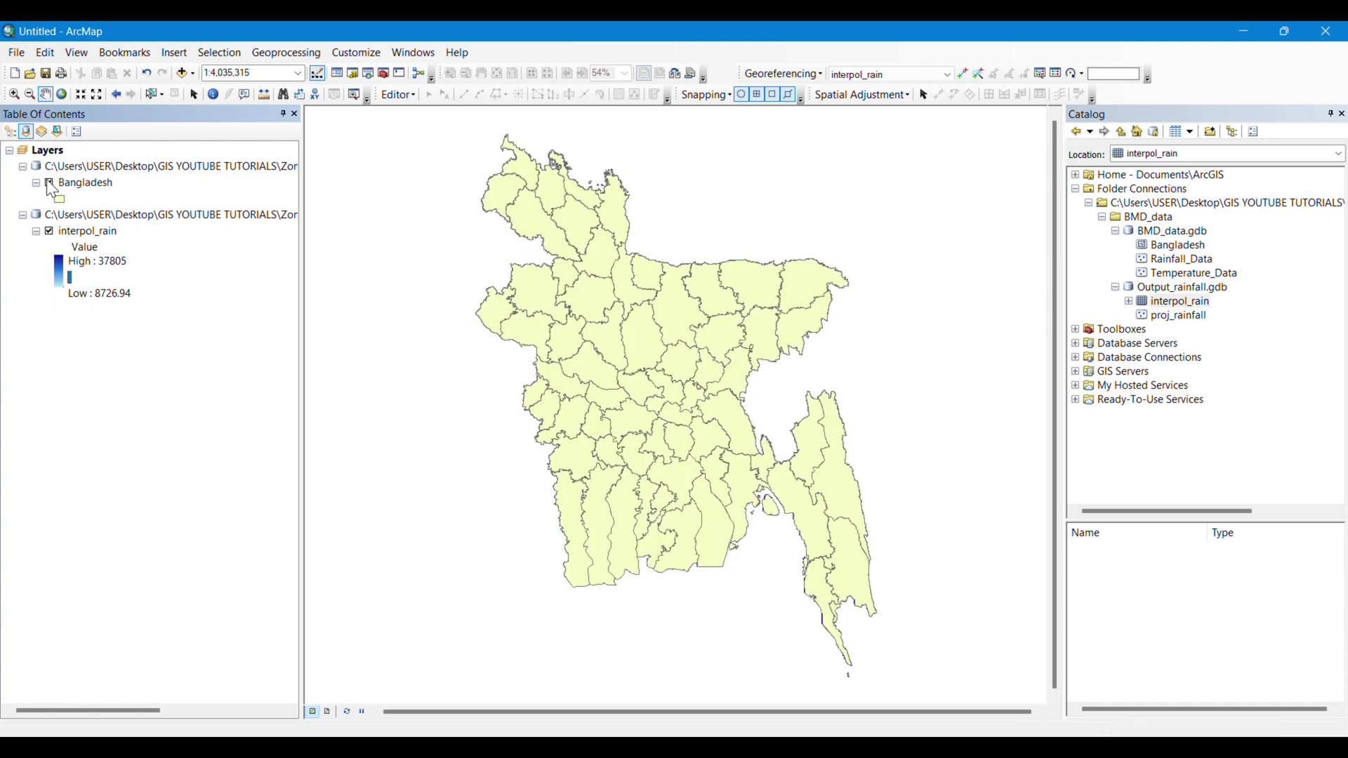
pyautogui.click(50, 183)
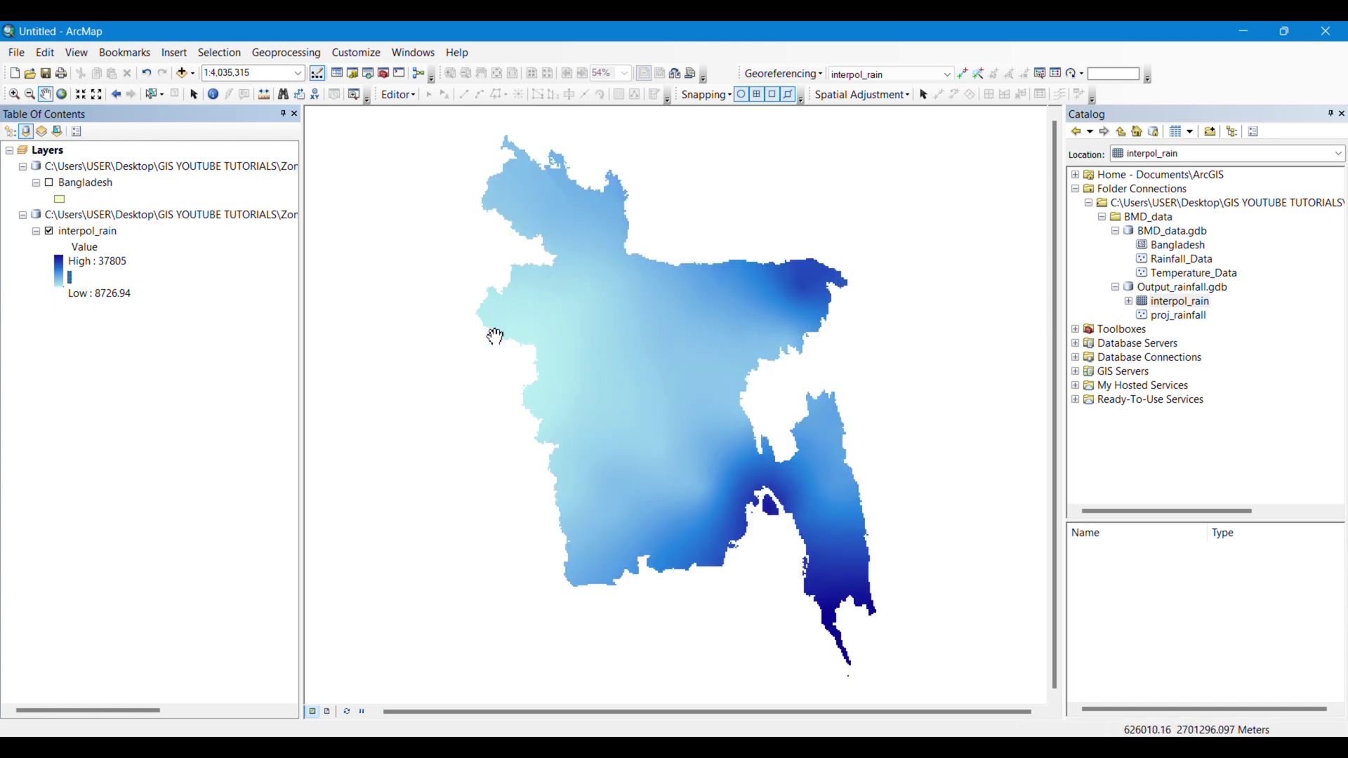
pyautogui.click(50, 183)
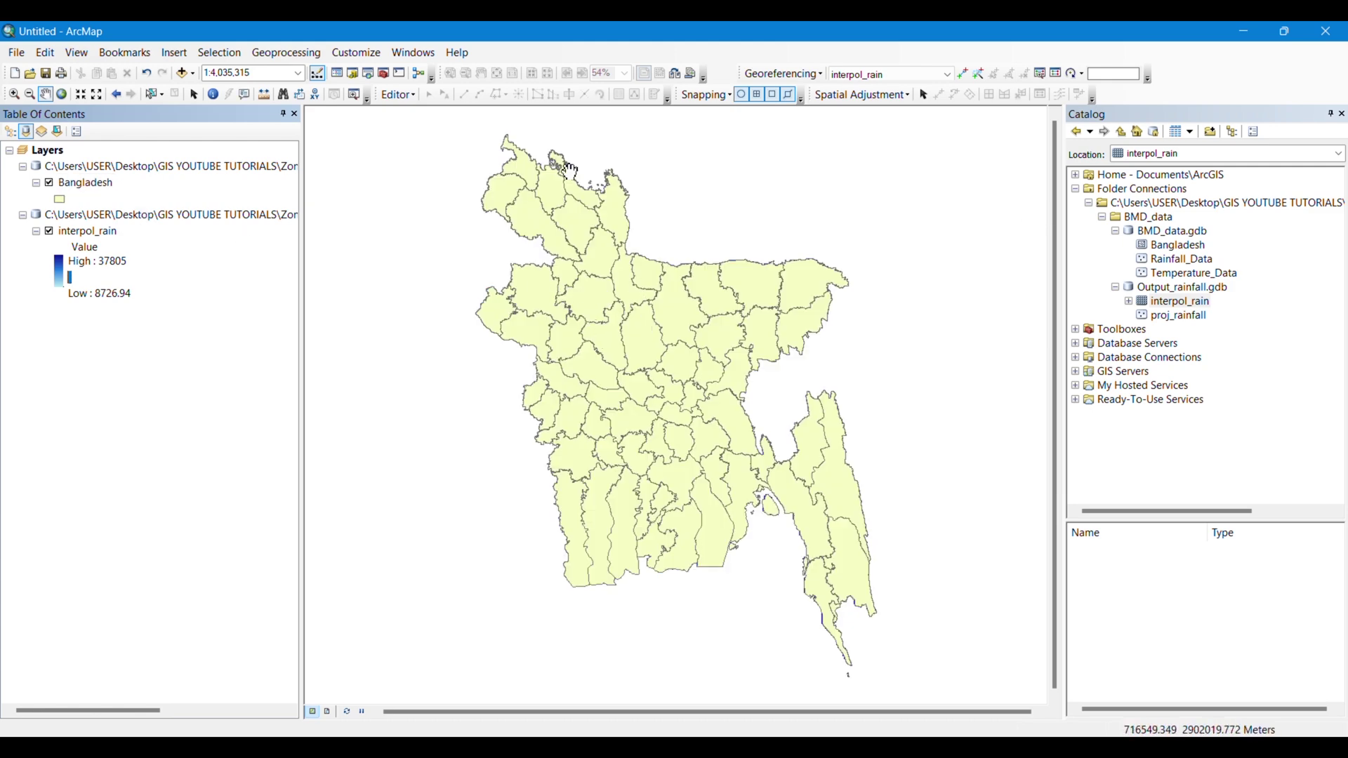
# Search for "zonal statistics as table" and open the Spatial Analyst tool Zonal Statistics as Table
pyautogui.click(368, 73)
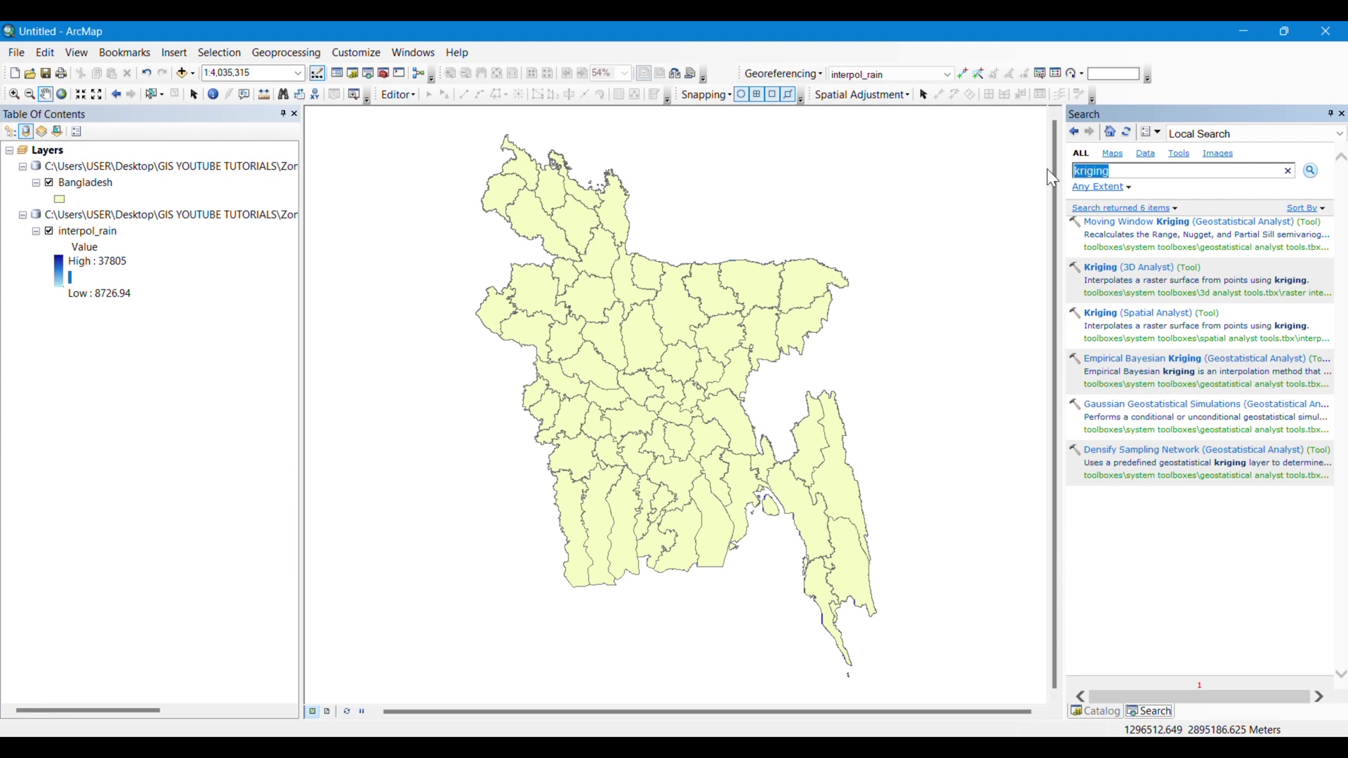
pyautogui.write('zonal statistics as table')
pyautogui.press('Return')
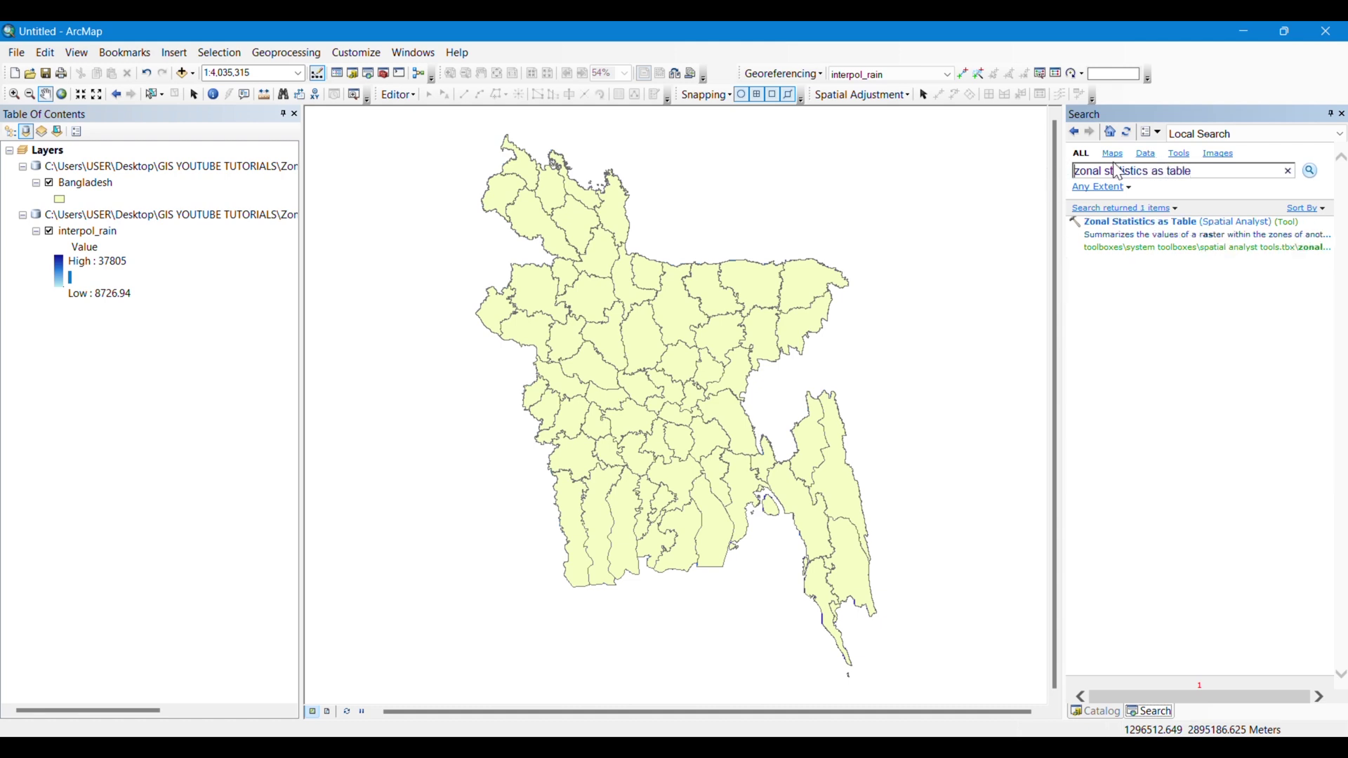
pyautogui.click(1152, 223)
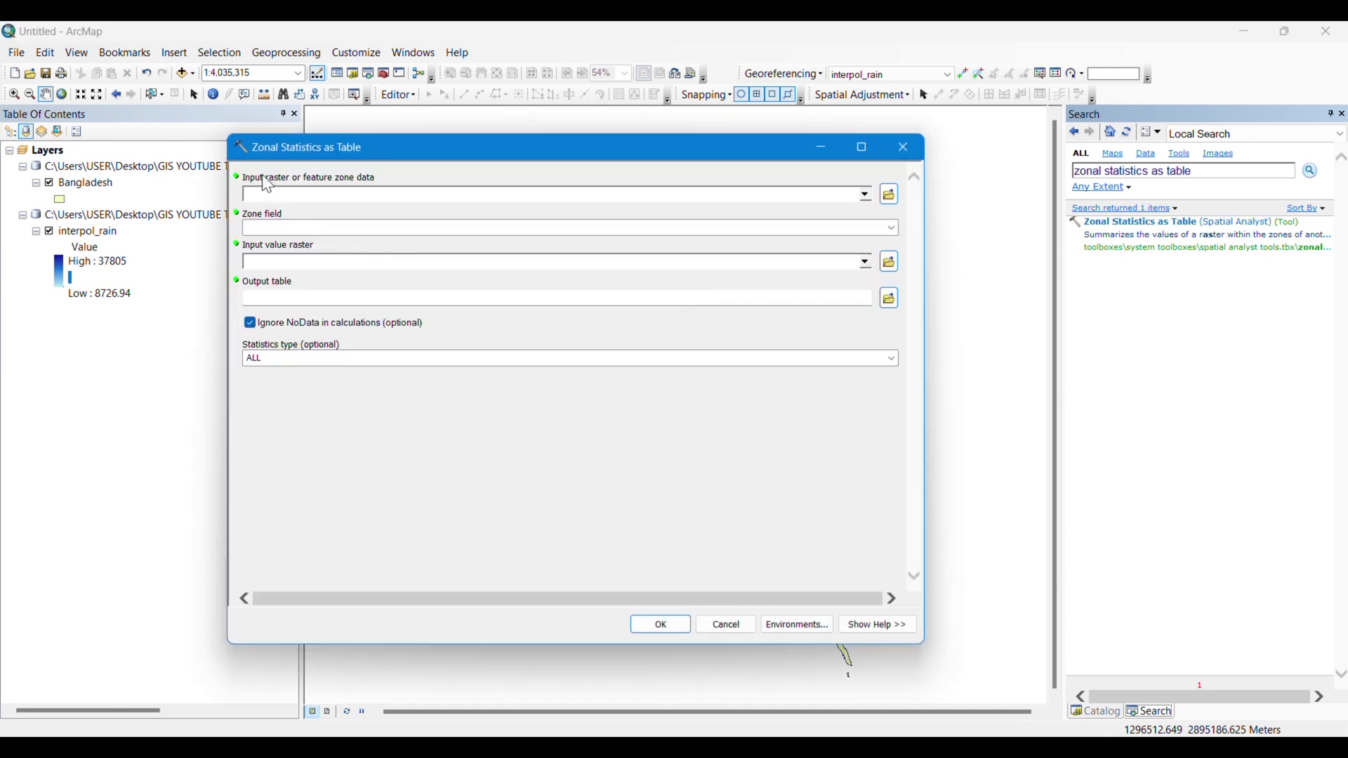
# Set Bangladesh as the zone data, DISTNAME as the zone field and interpol_rain as the input value raster
pyautogui.click(869, 196)
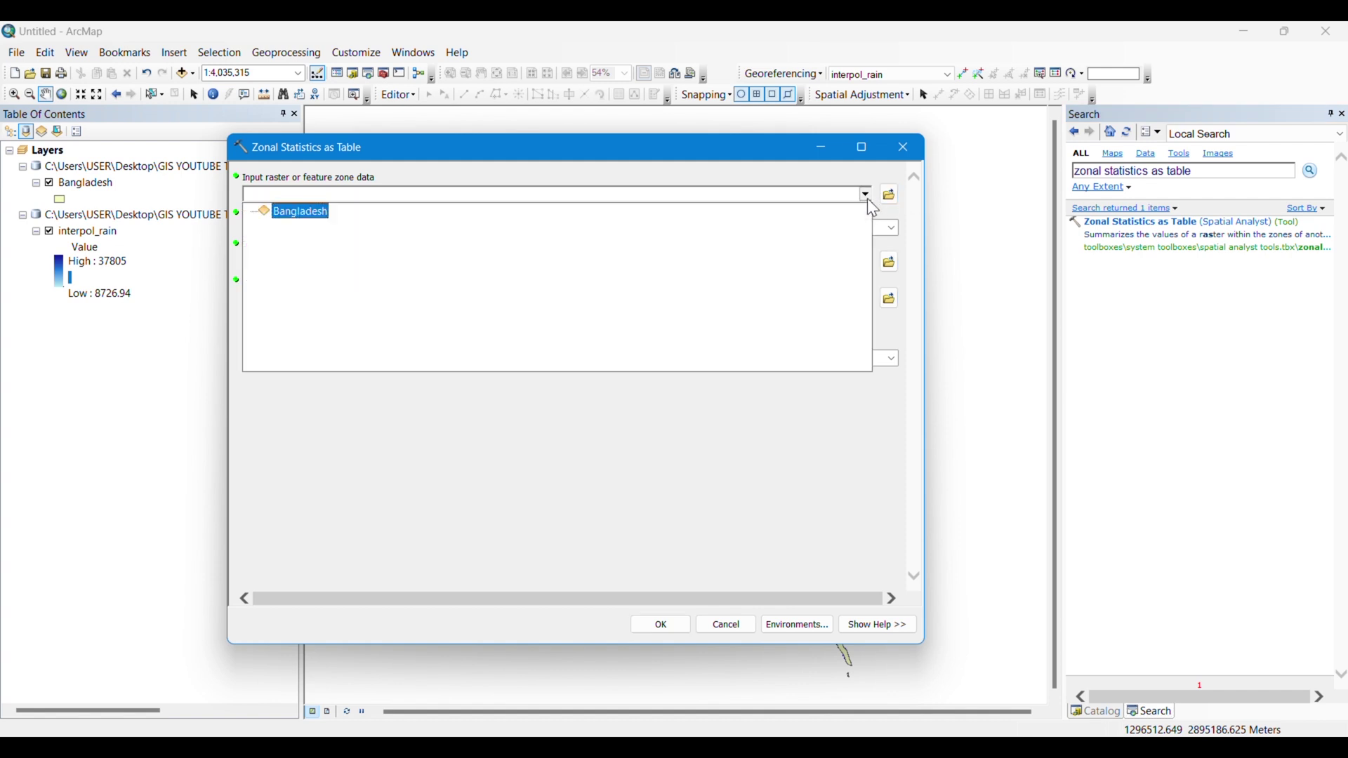
pyautogui.click(307, 212)
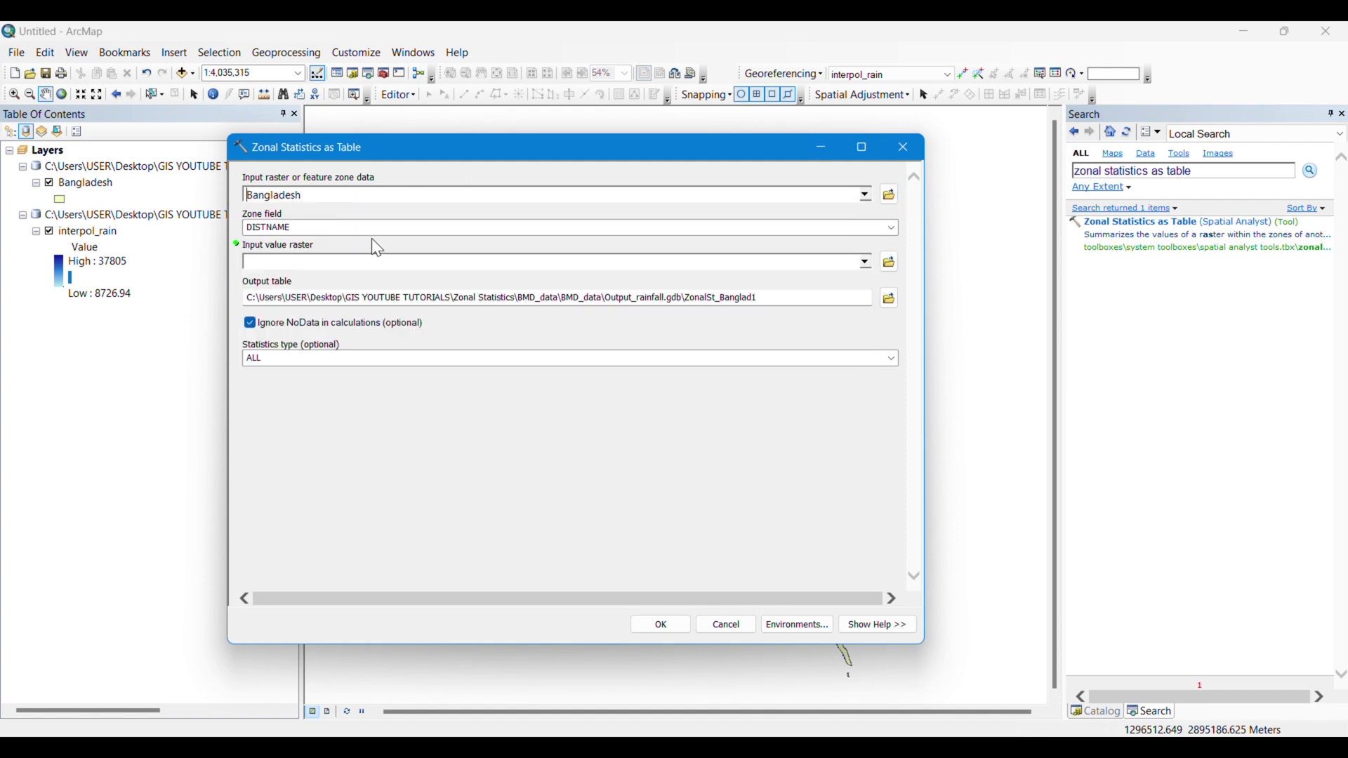
pyautogui.click(895, 223)
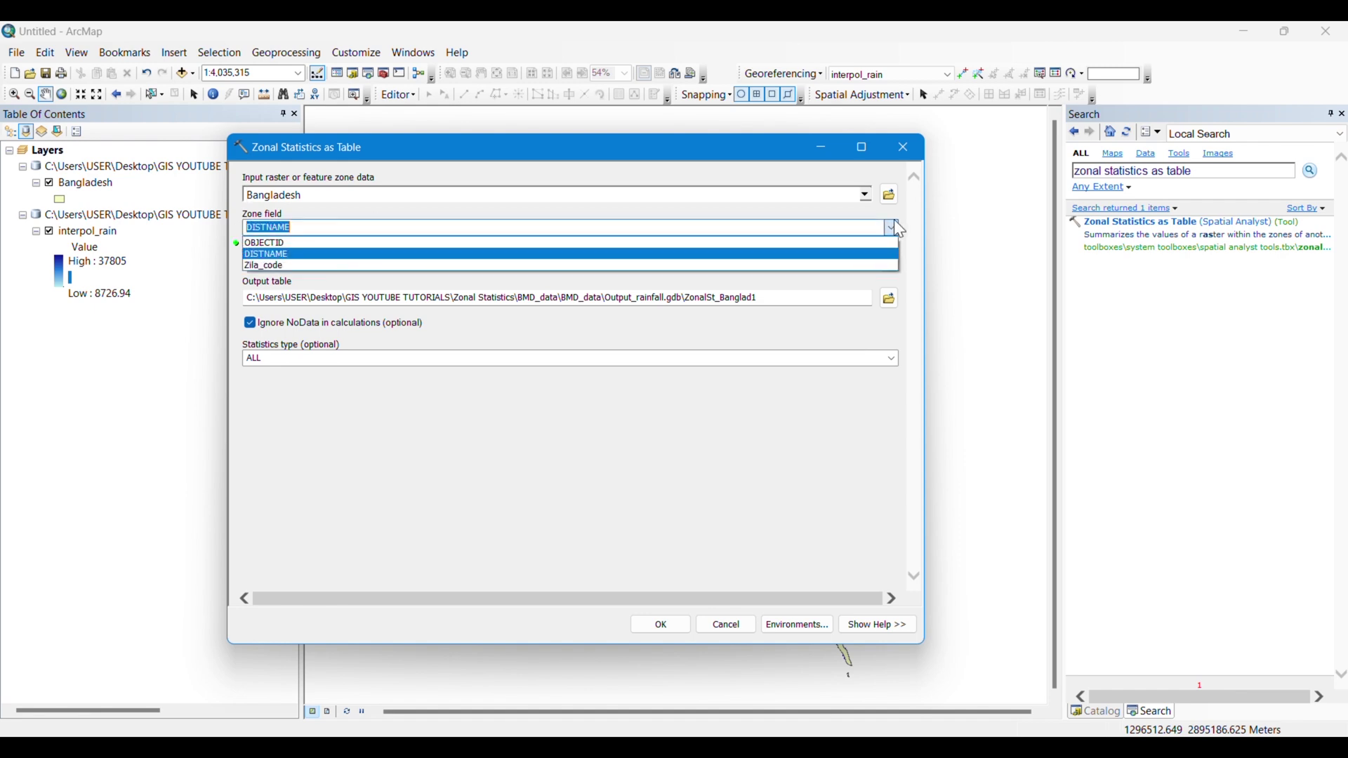
pyautogui.click(264, 257)
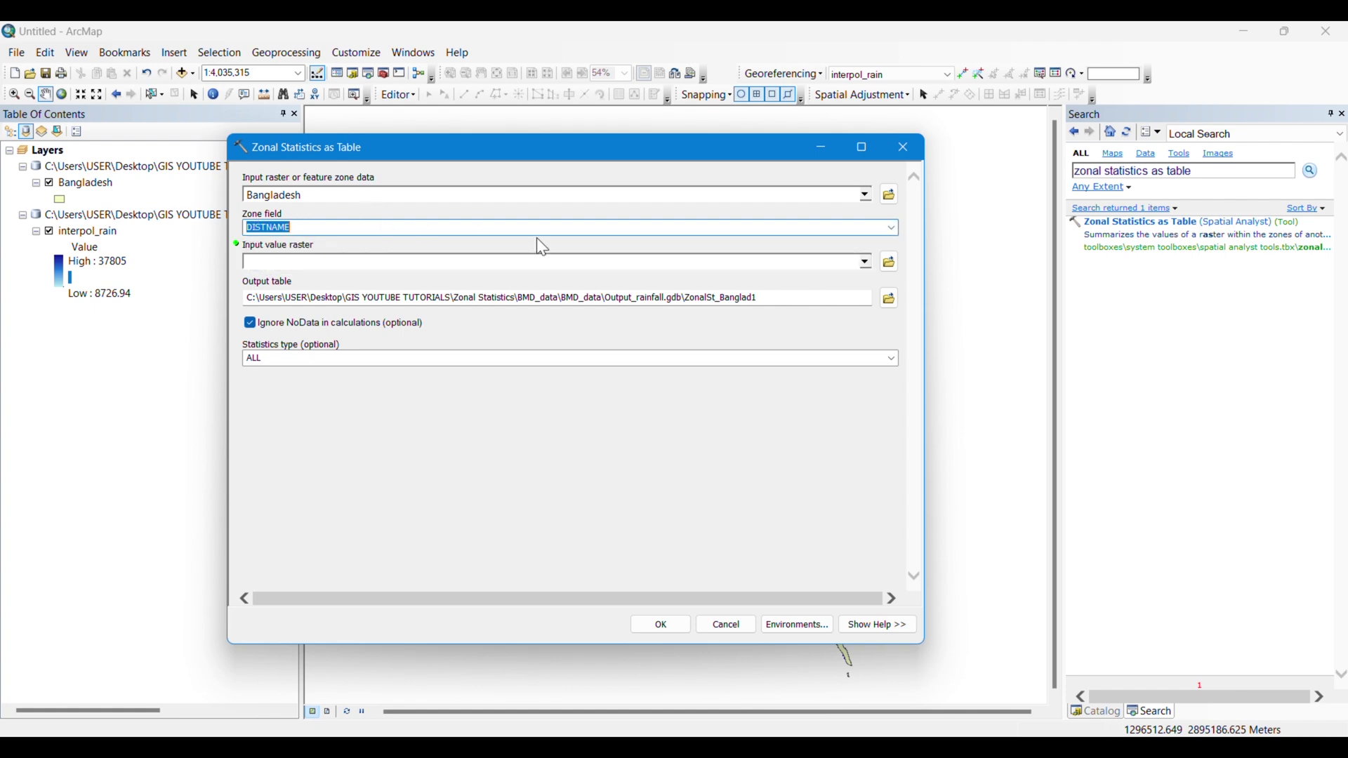
pyautogui.click(866, 263)
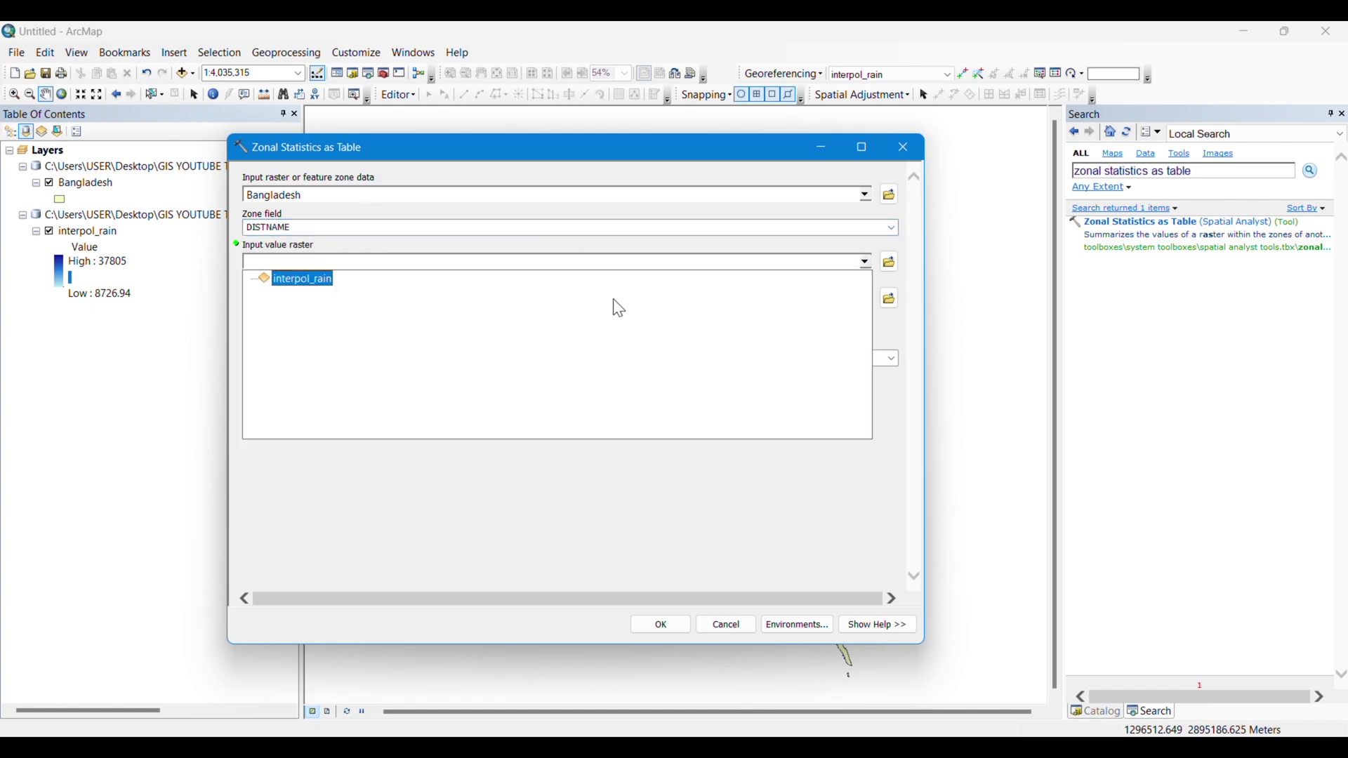
pyautogui.click(291, 280)
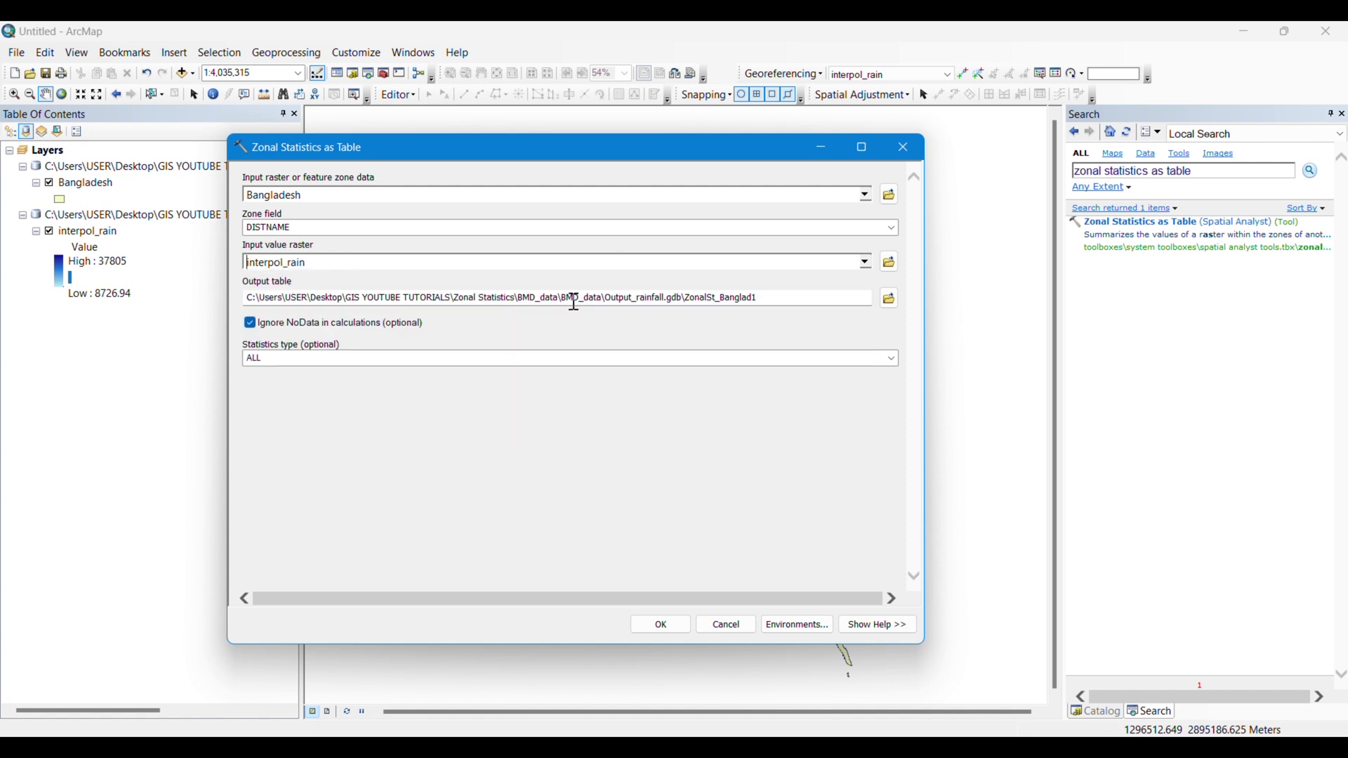
# Name the output table zonal_rainfall in Output_rainfall.gdb and run the zonal statistics with all statistics types
pyautogui.click(889, 301)
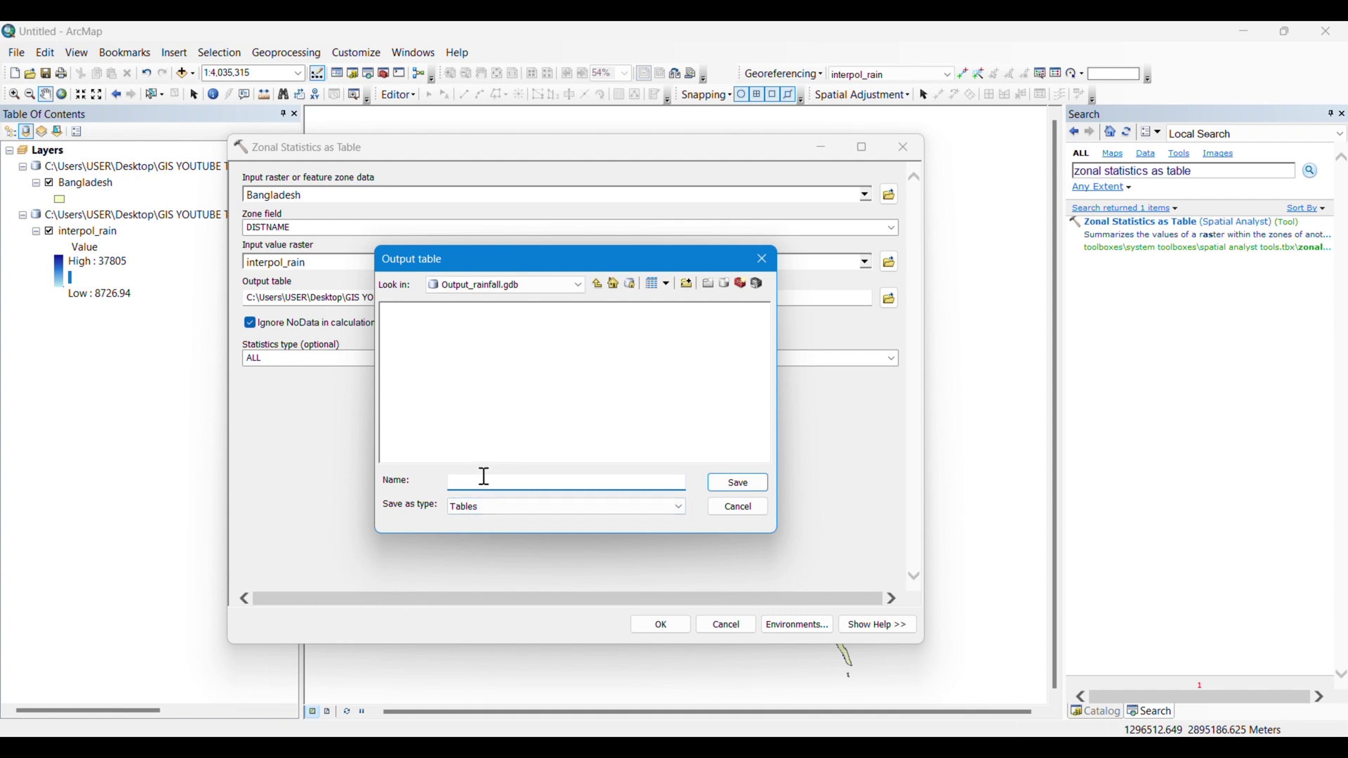
pyautogui.click(740, 486)
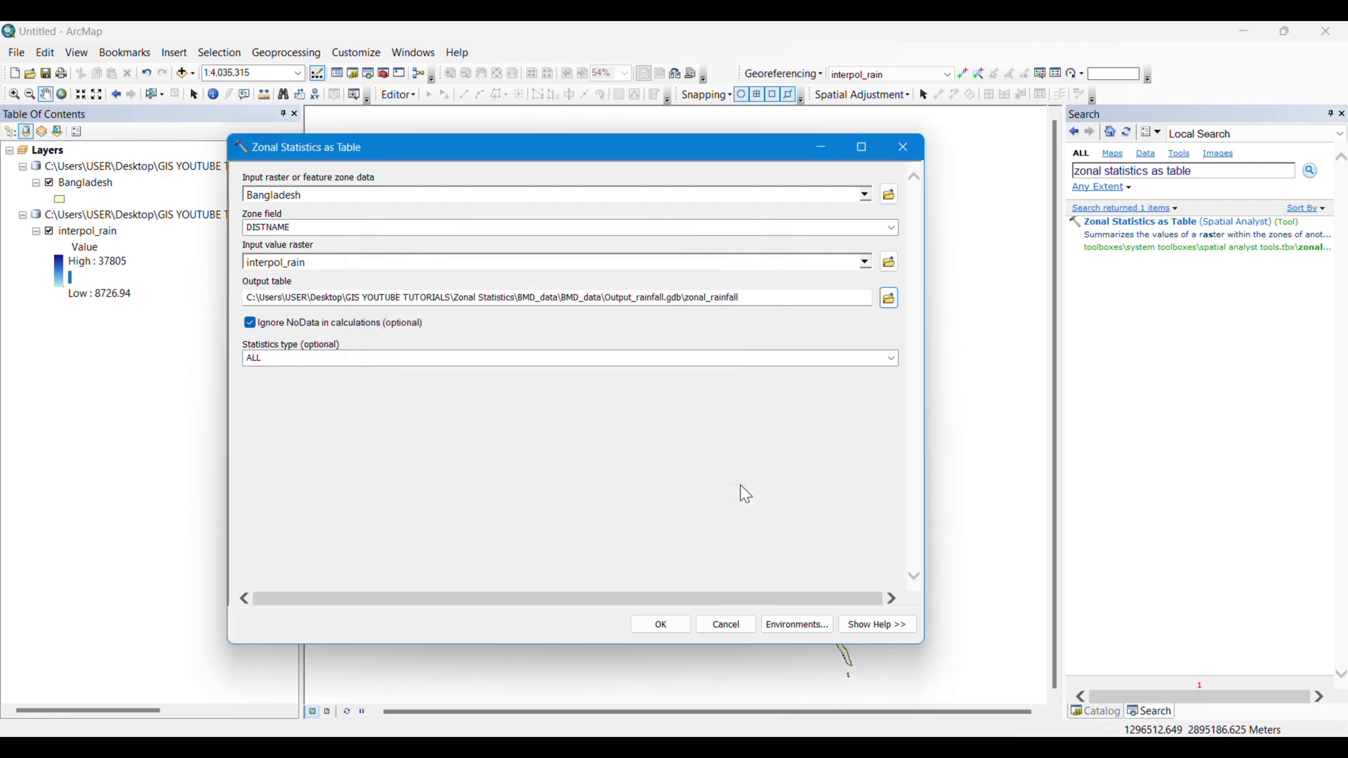
pyautogui.click(680, 628)
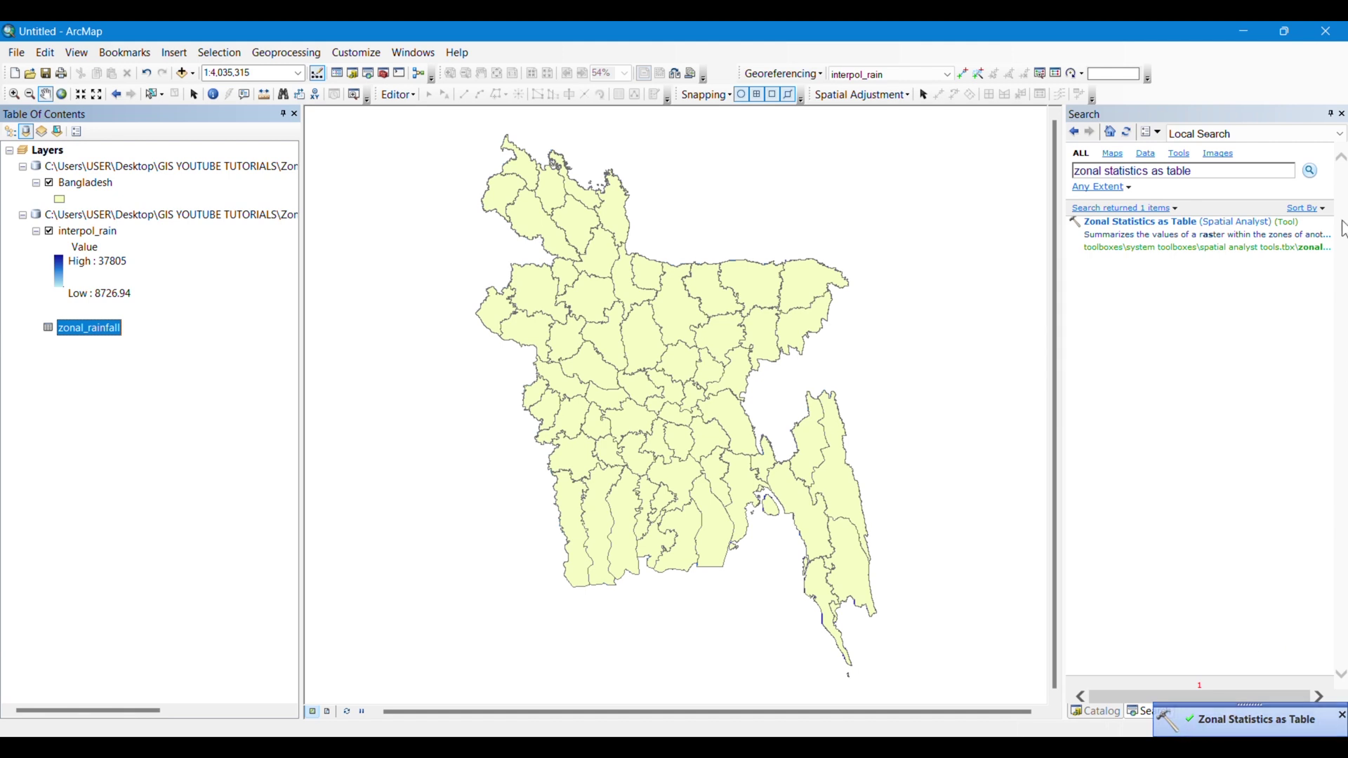
# Open the zonal_rainfall table, review the statistics calculated for each district, and close the table
pyautogui.click(1341, 114)
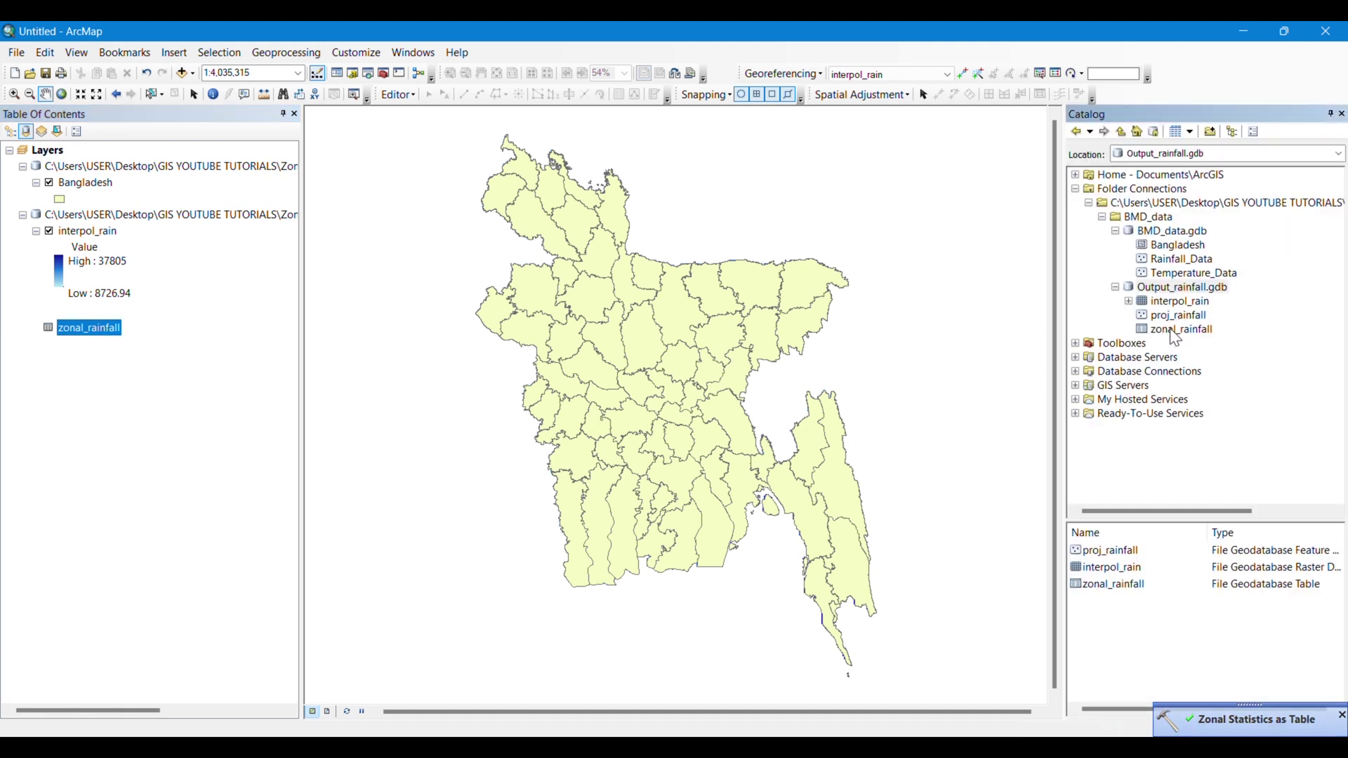
pyautogui.rightClick(68, 332)
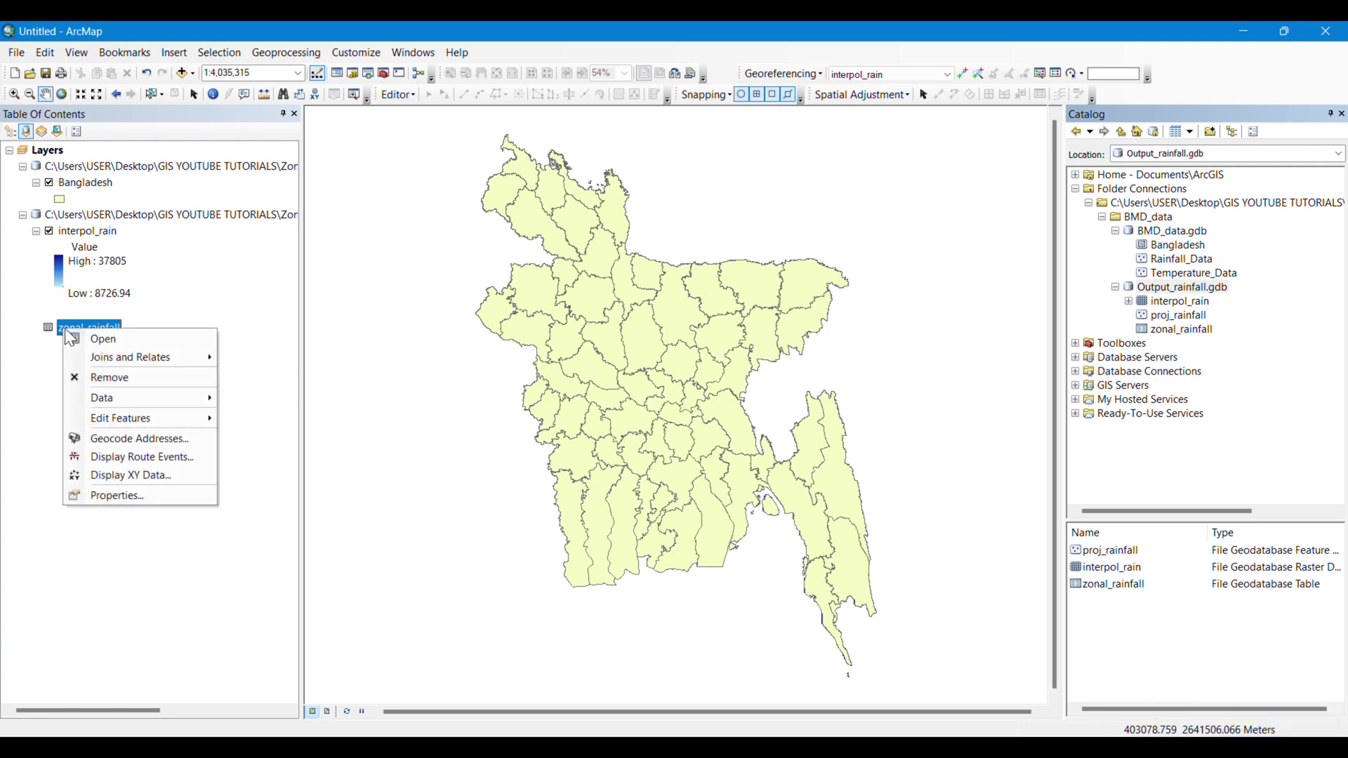
pyautogui.click(101, 339)
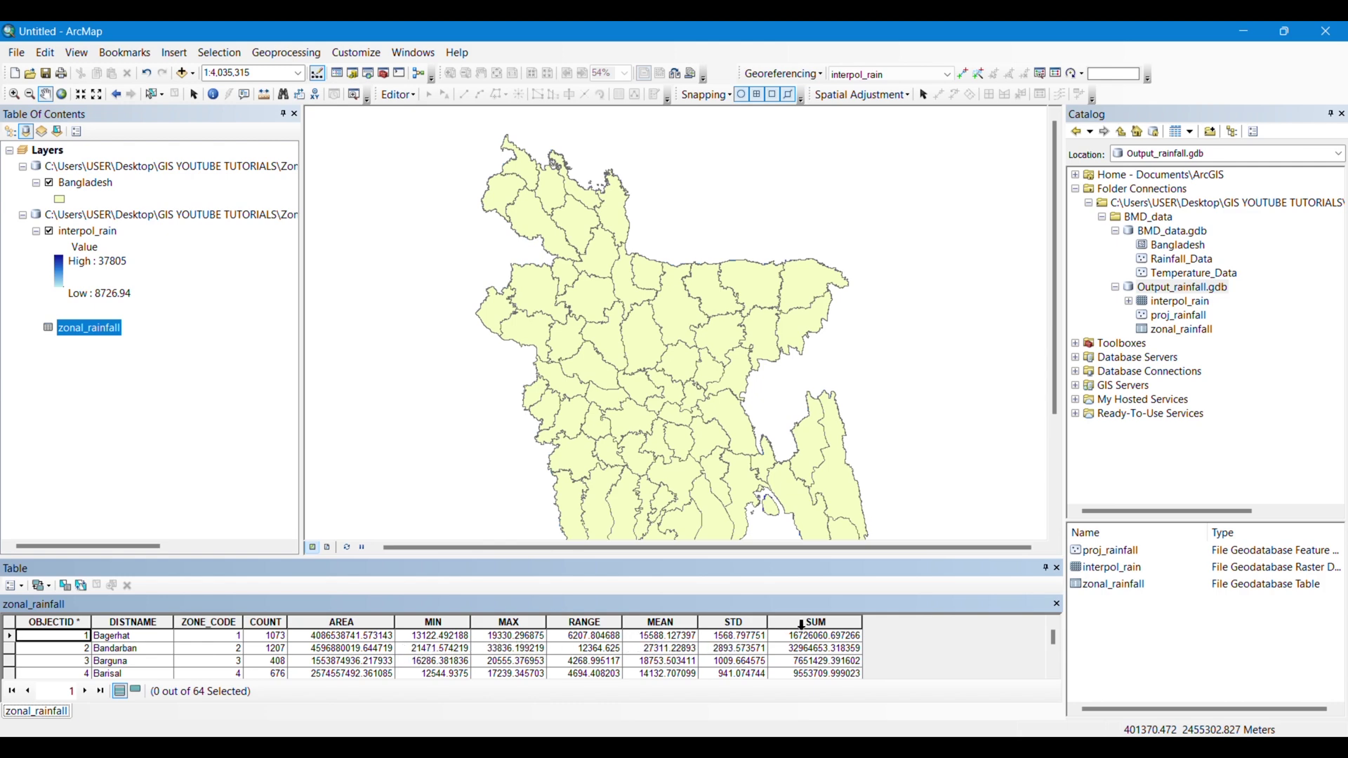
pyautogui.scroll(-10, 513, 663)
pyautogui.scroll(10, 513, 663)
pyautogui.click(1058, 568)
# Open the Bangladesh layer's attribute table to check which fields it contains
pyautogui.rightClick(84, 184)
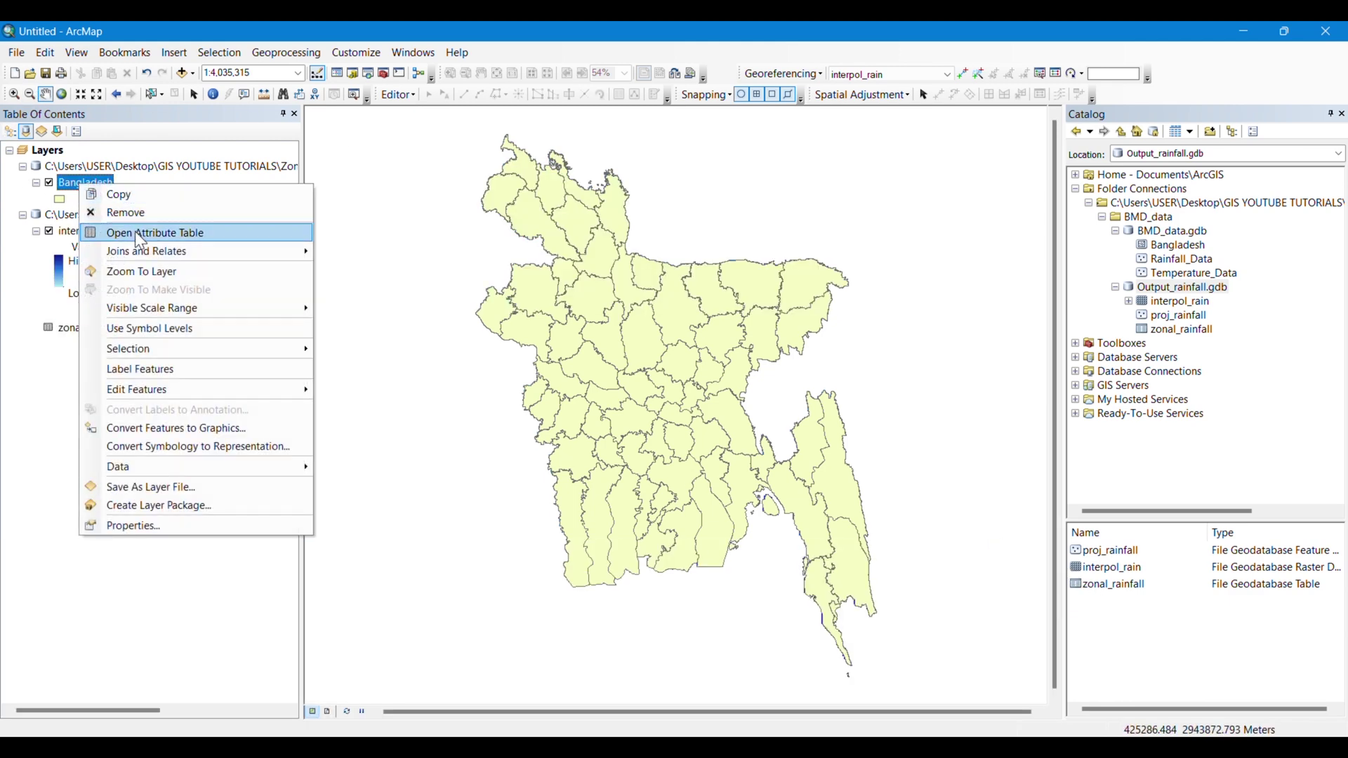
pyautogui.click(136, 234)
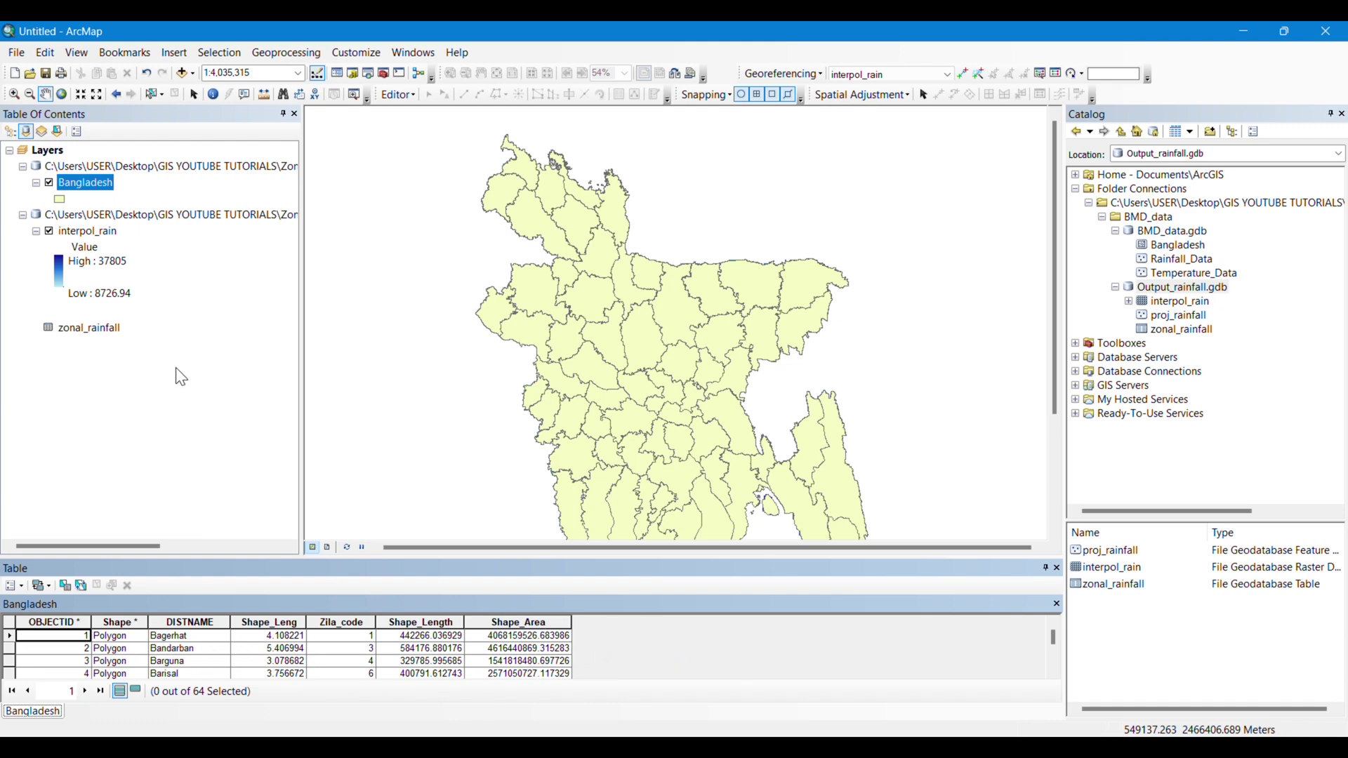
pyautogui.click(149, 294)
# Start an attribute join from a table on the Bangladesh layer, with DISTNAME as the layer's join field
pyautogui.rightClick(93, 186)
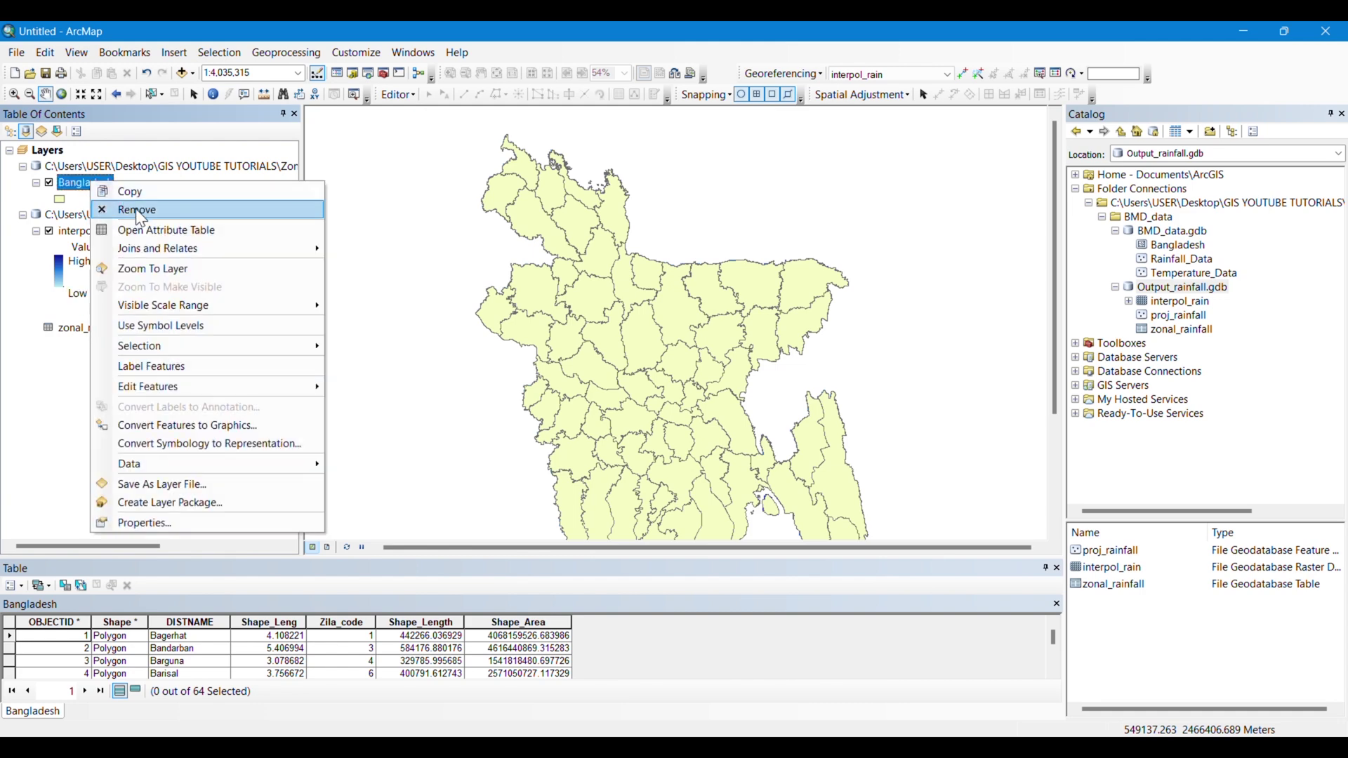
pyautogui.moveTo(205, 249)
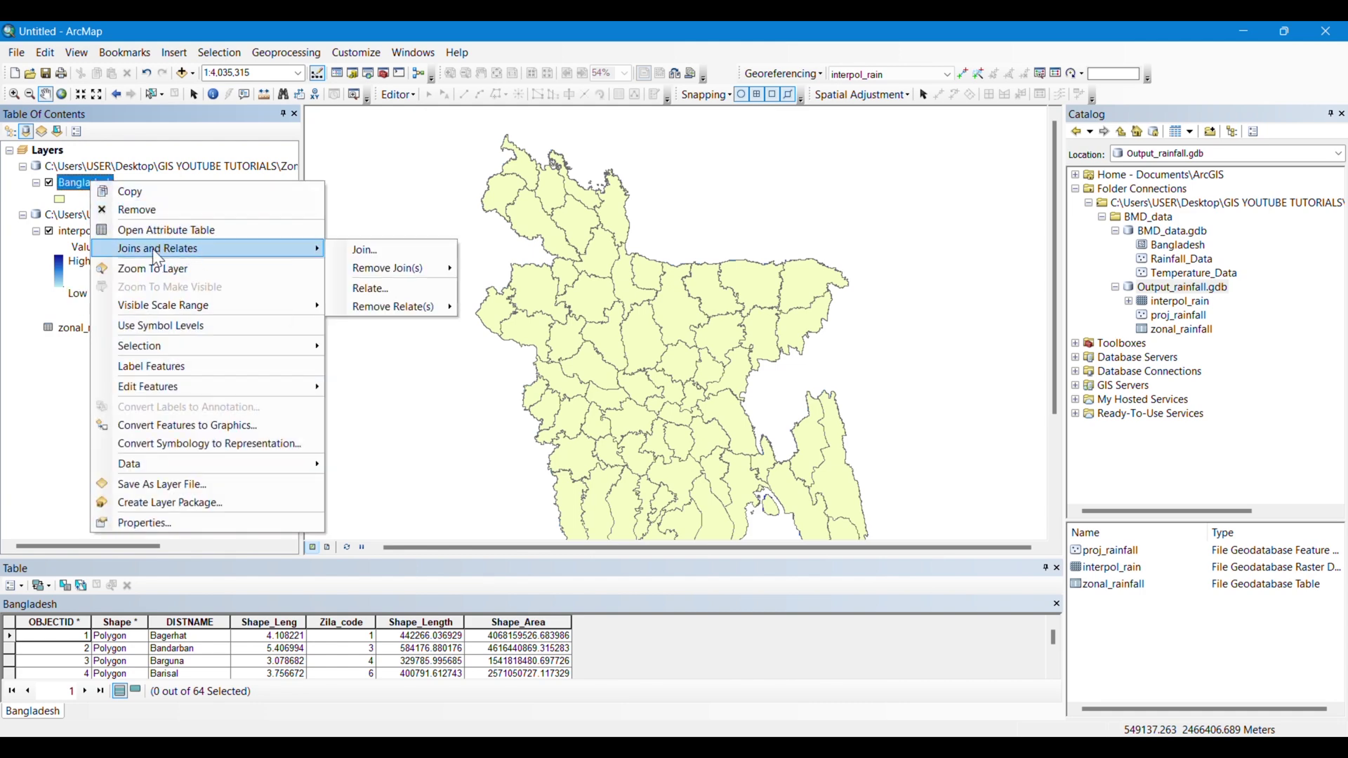
pyautogui.click(361, 250)
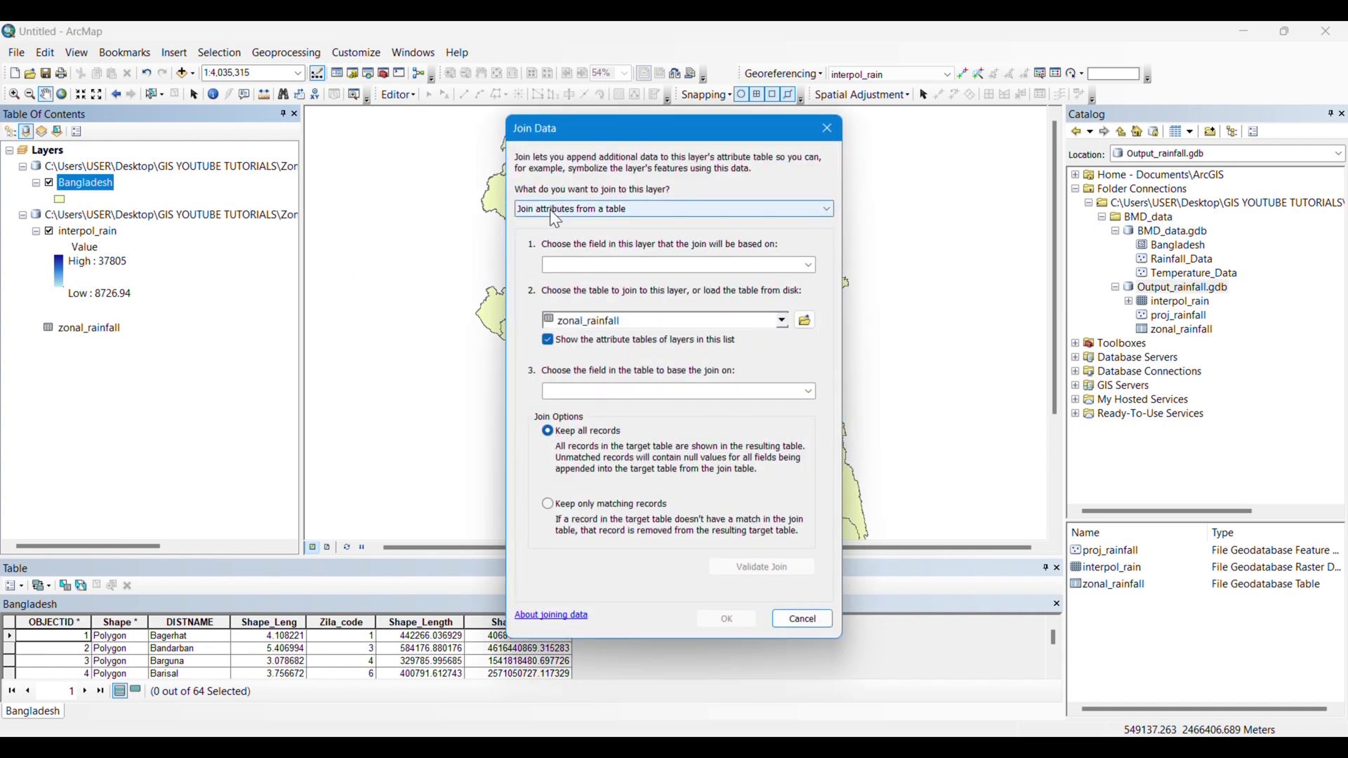
pyautogui.click(808, 265)
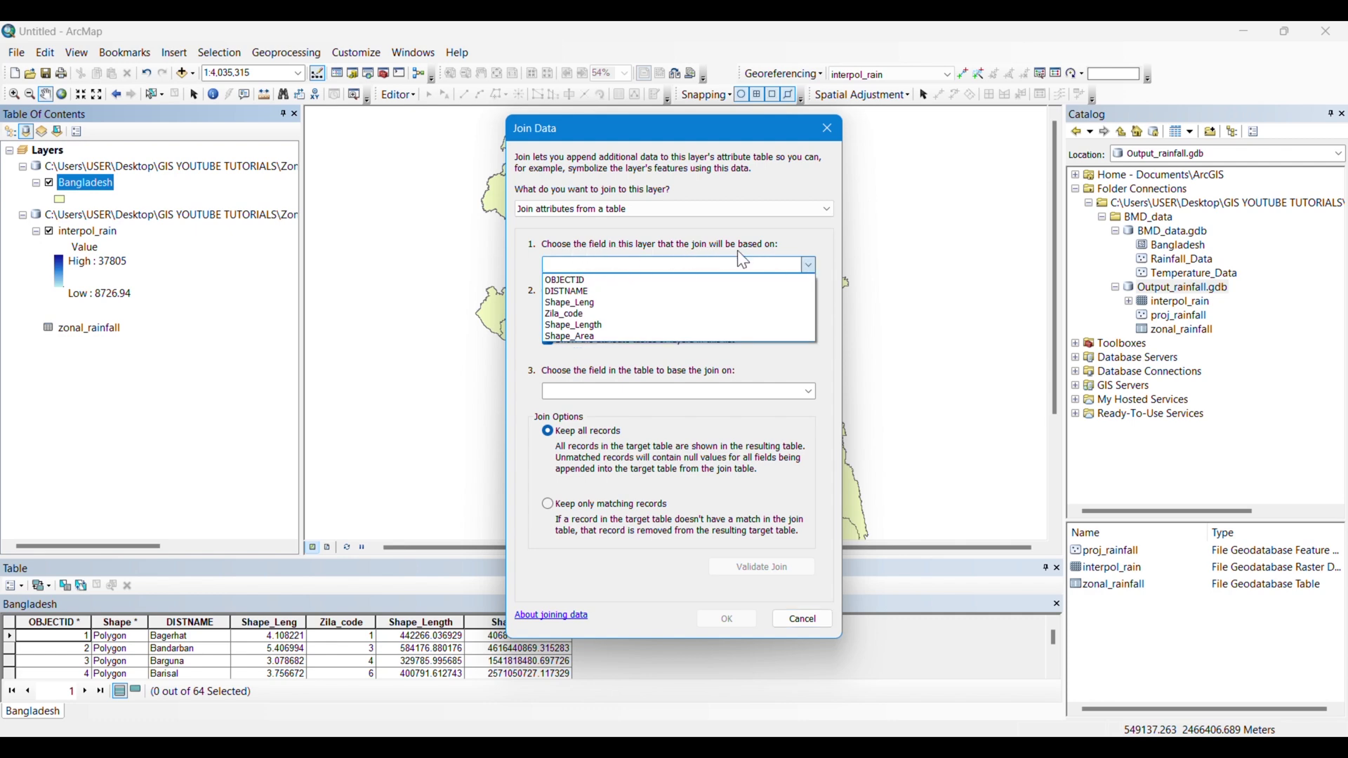
pyautogui.click(570, 291)
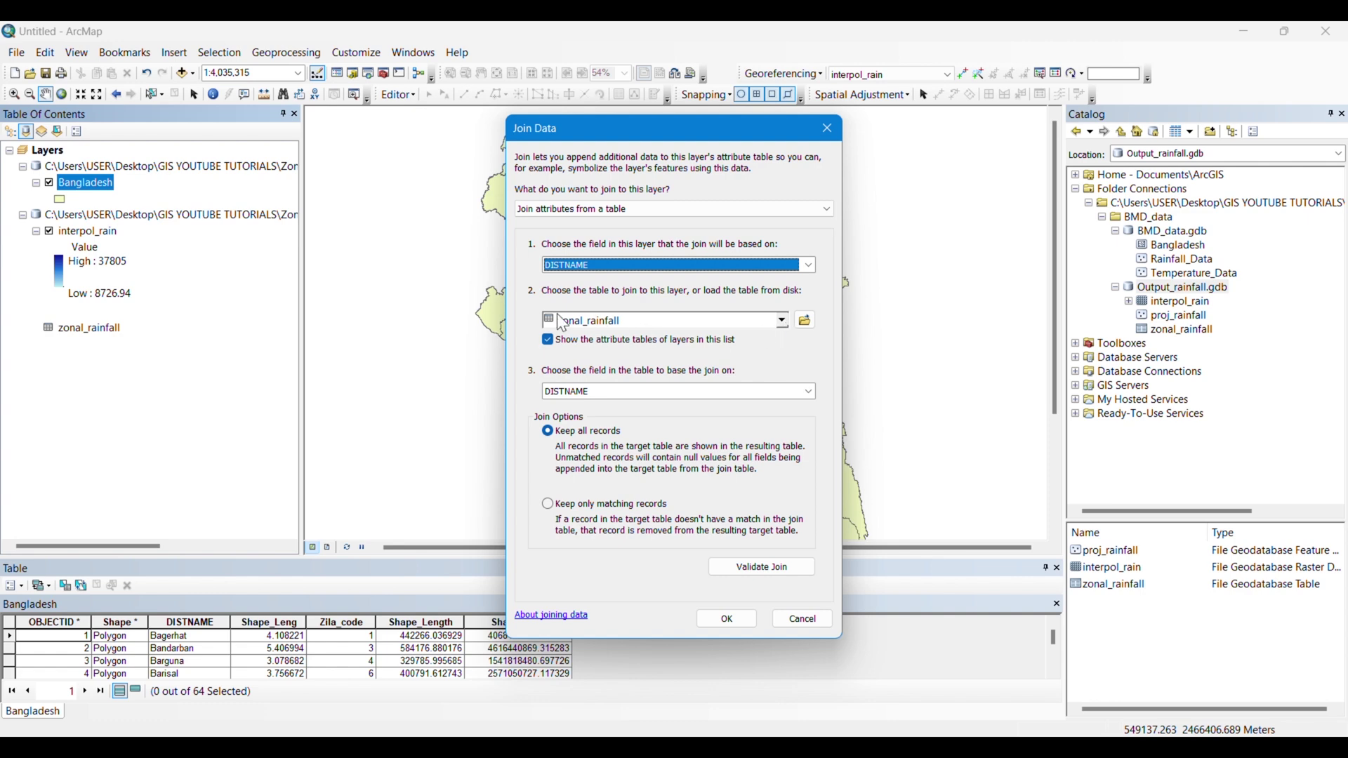
# Choose zonal_rainfall from Output_rainfall.gdb as the join table, match on DISTNAME, and run the join keeping all records
pyautogui.click(785, 324)
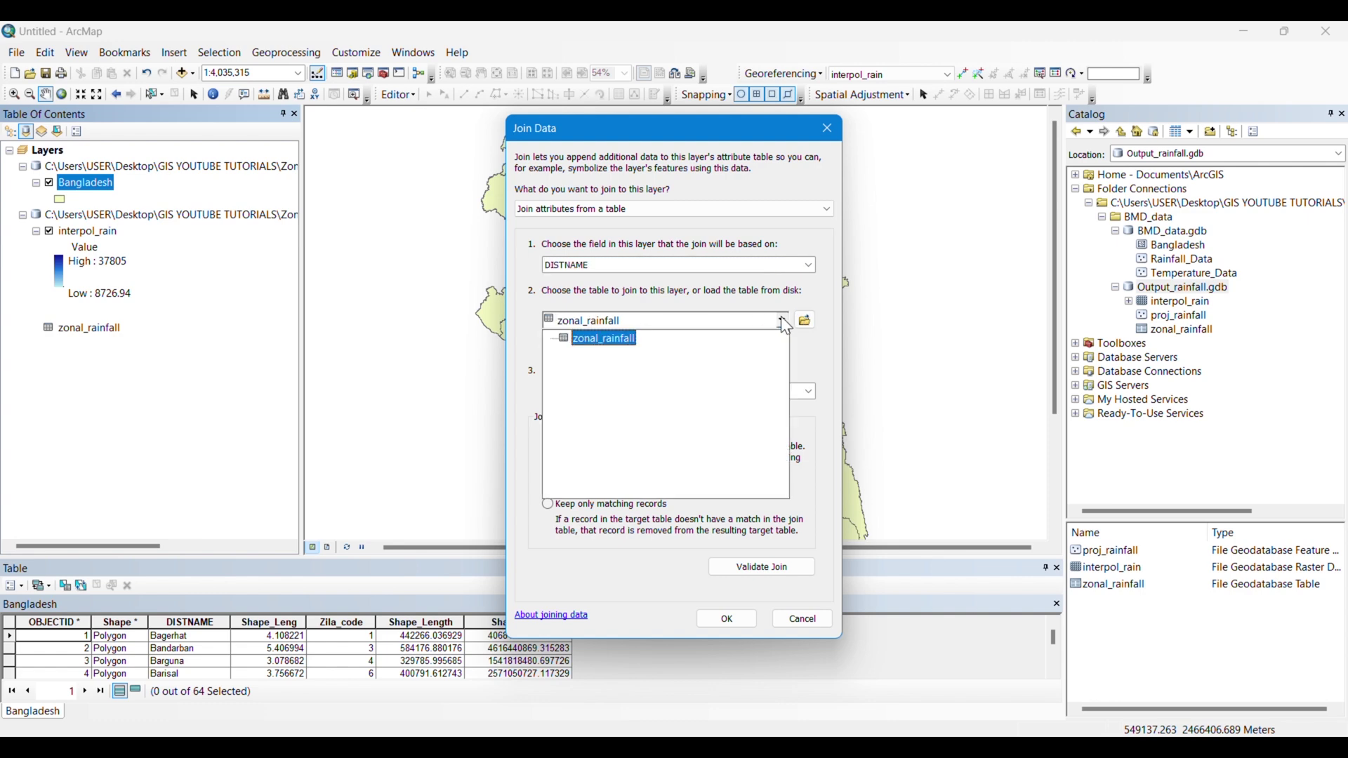
pyautogui.click(805, 321)
pyautogui.click(805, 320)
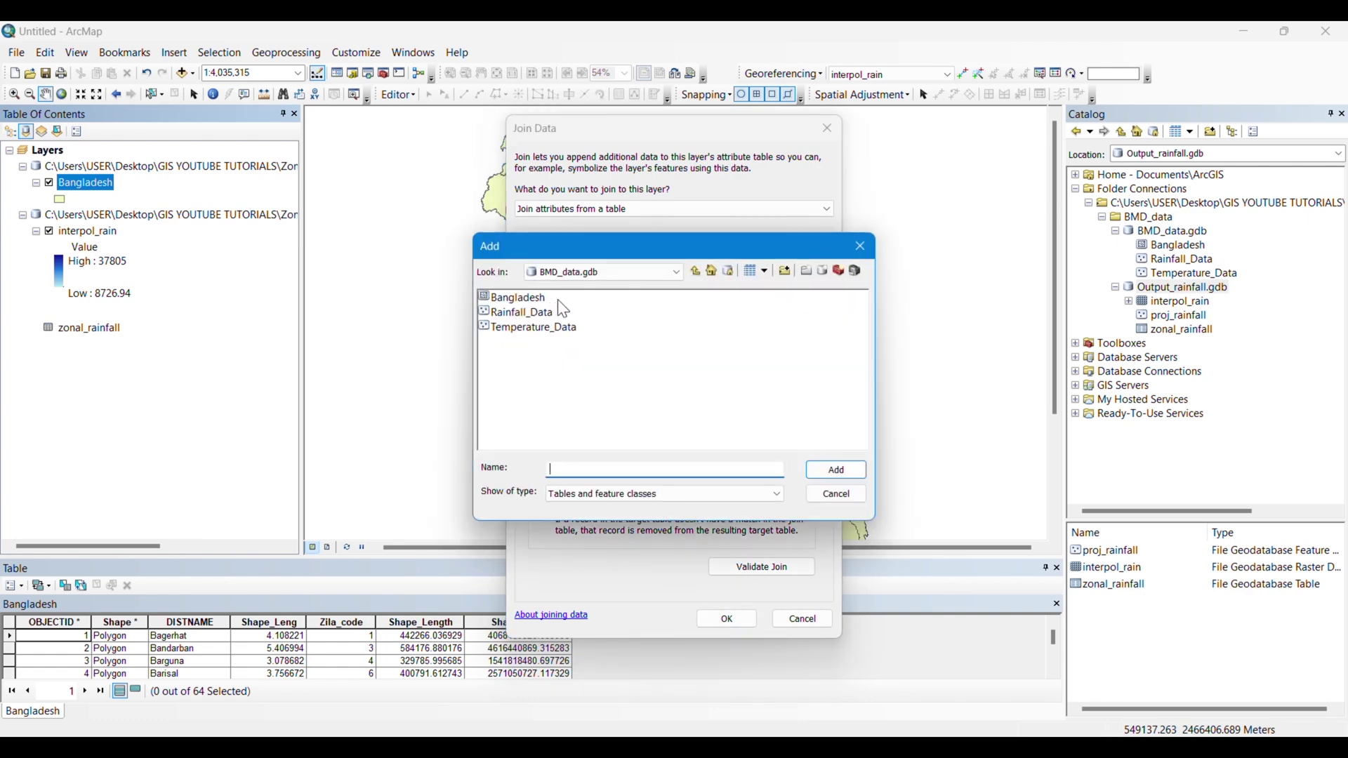
pyautogui.click(696, 272)
pyautogui.doubleClick(527, 312)
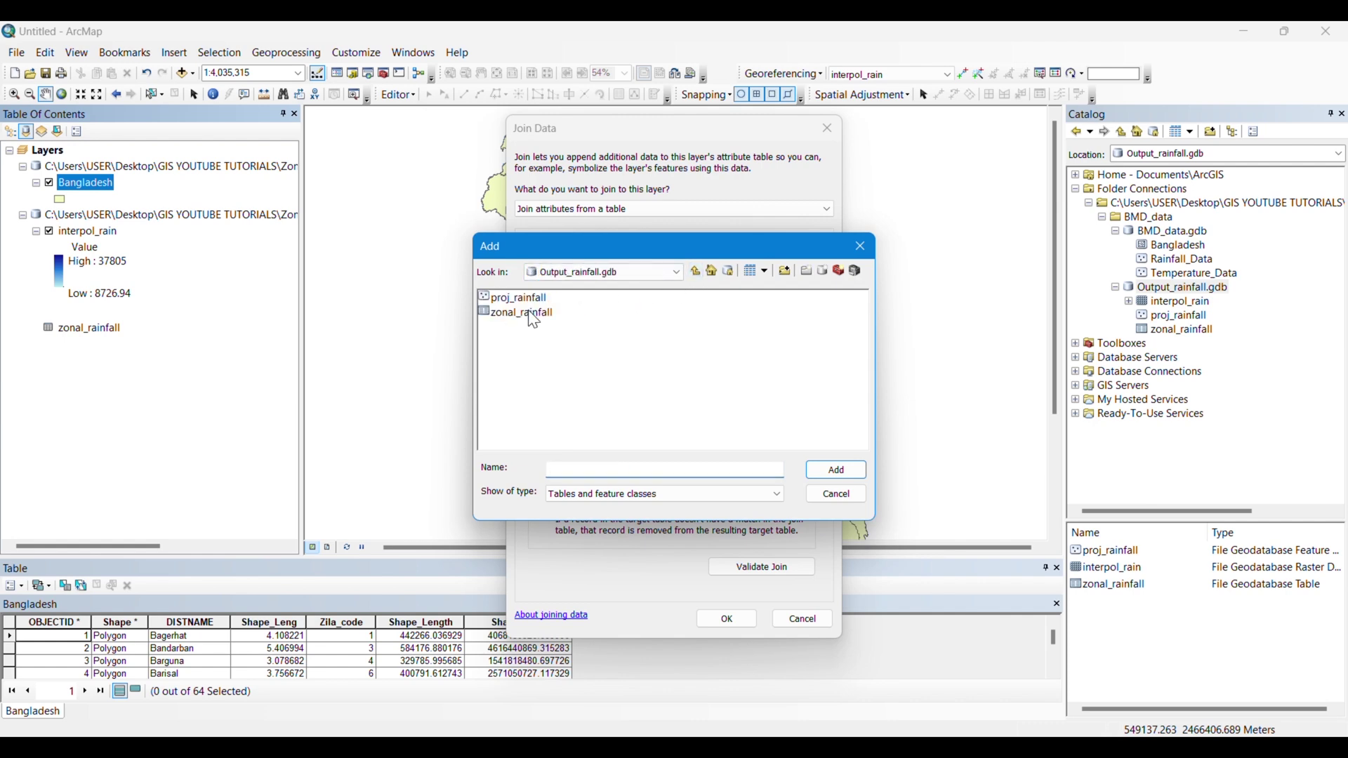
pyautogui.click(515, 313)
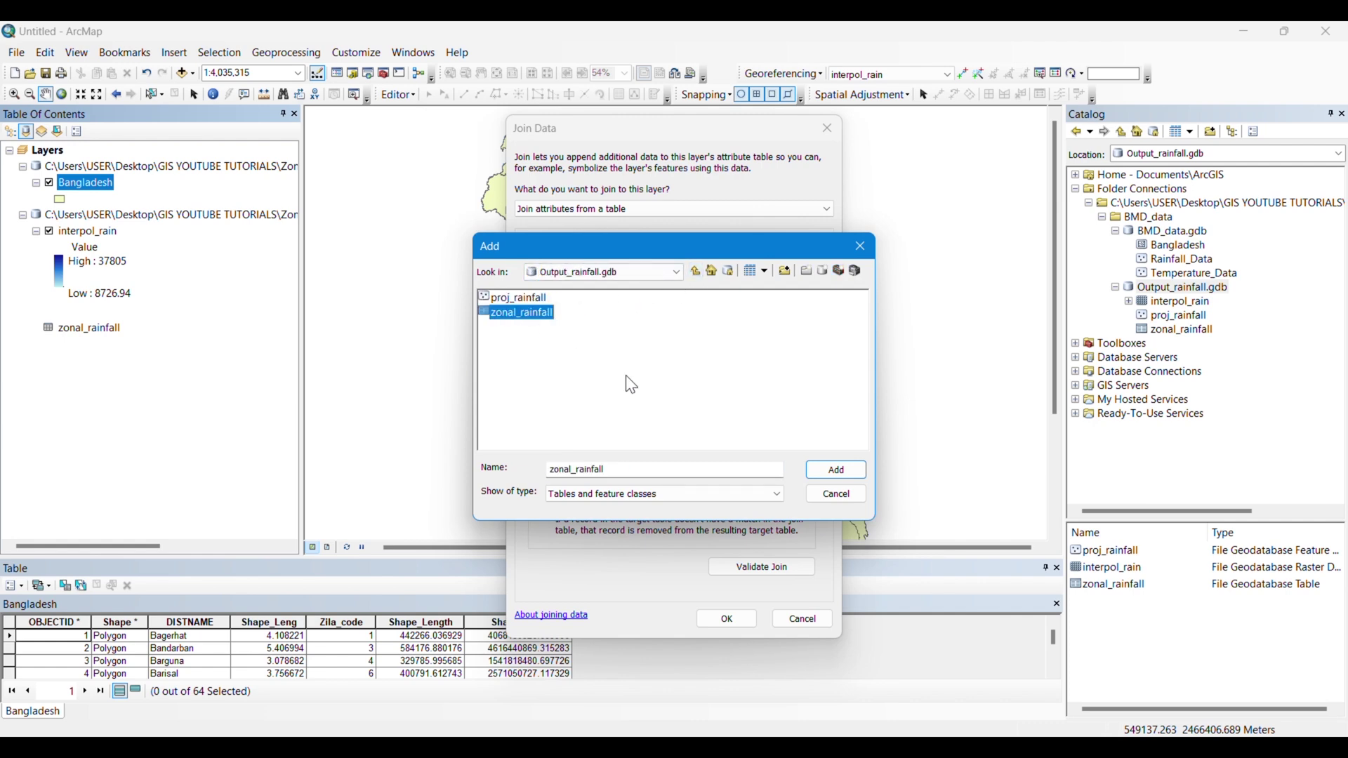
pyautogui.click(830, 468)
pyautogui.click(776, 393)
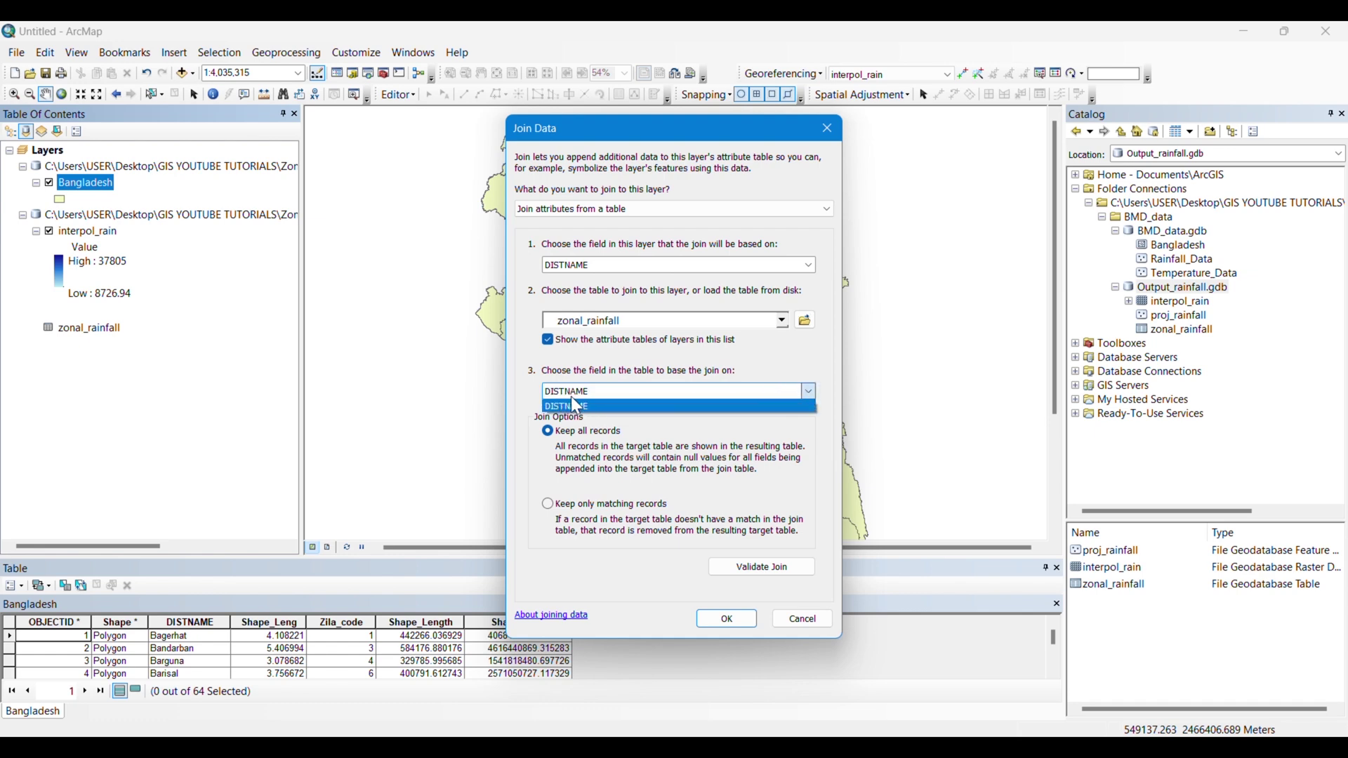
pyautogui.click(566, 407)
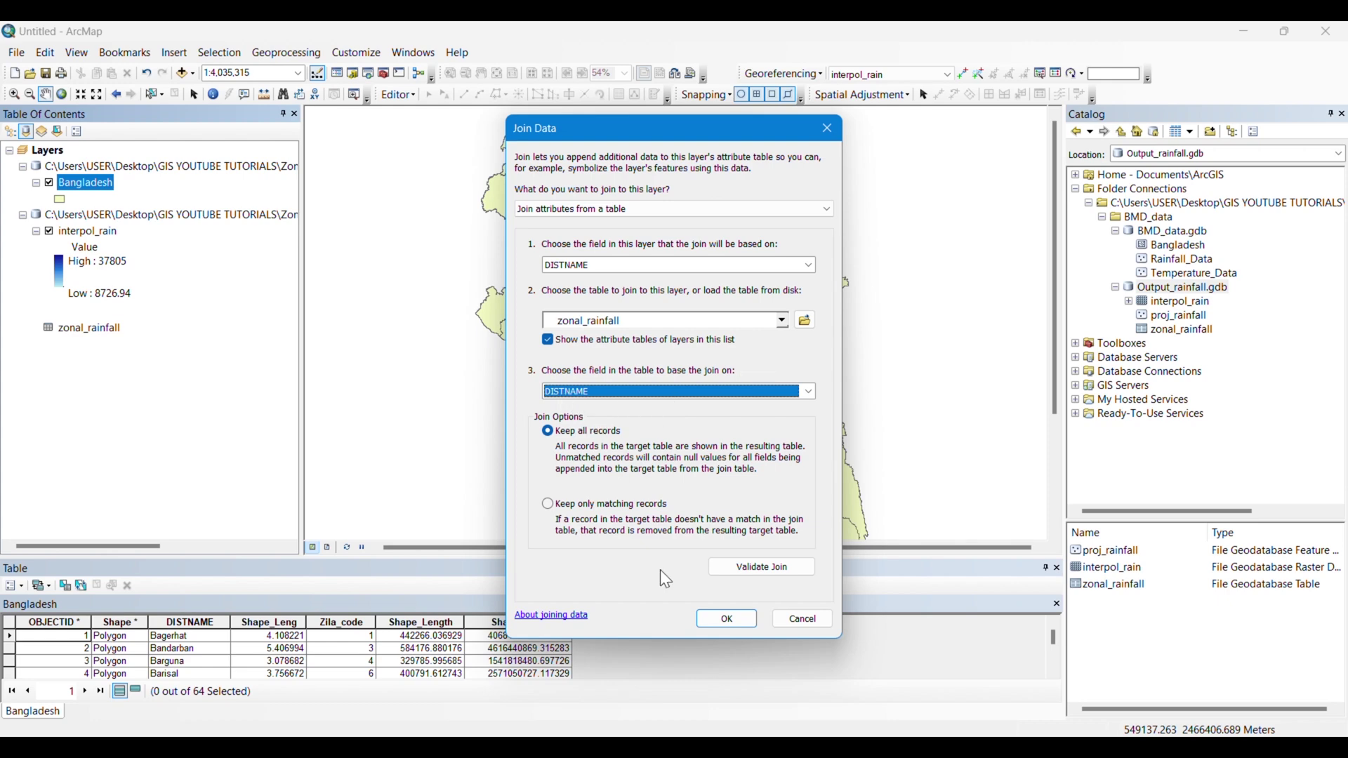
pyautogui.click(725, 621)
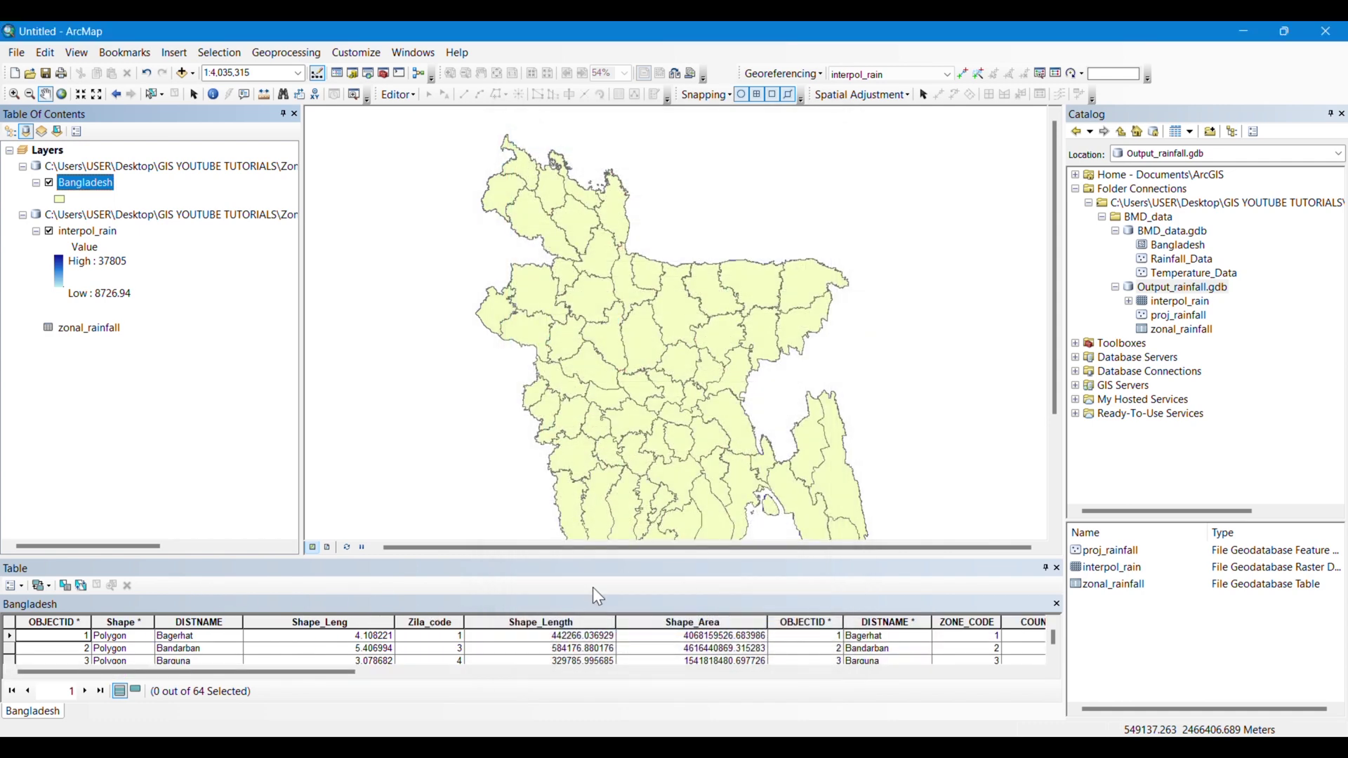
# Reopen the Bangladesh attribute table in an enlarged view and examine the joined fields from ZONE_CODE through SUM
pyautogui.rightClick(100, 187)
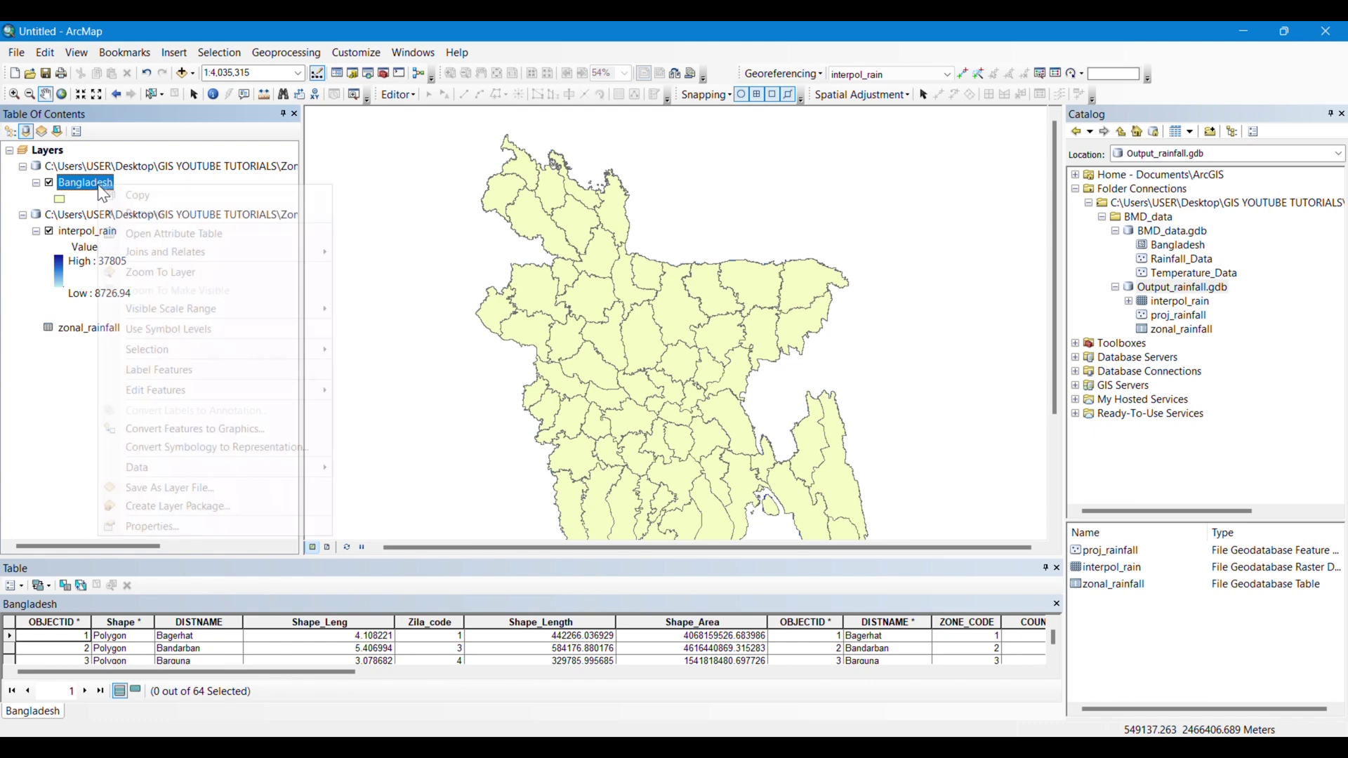
pyautogui.click(1058, 569)
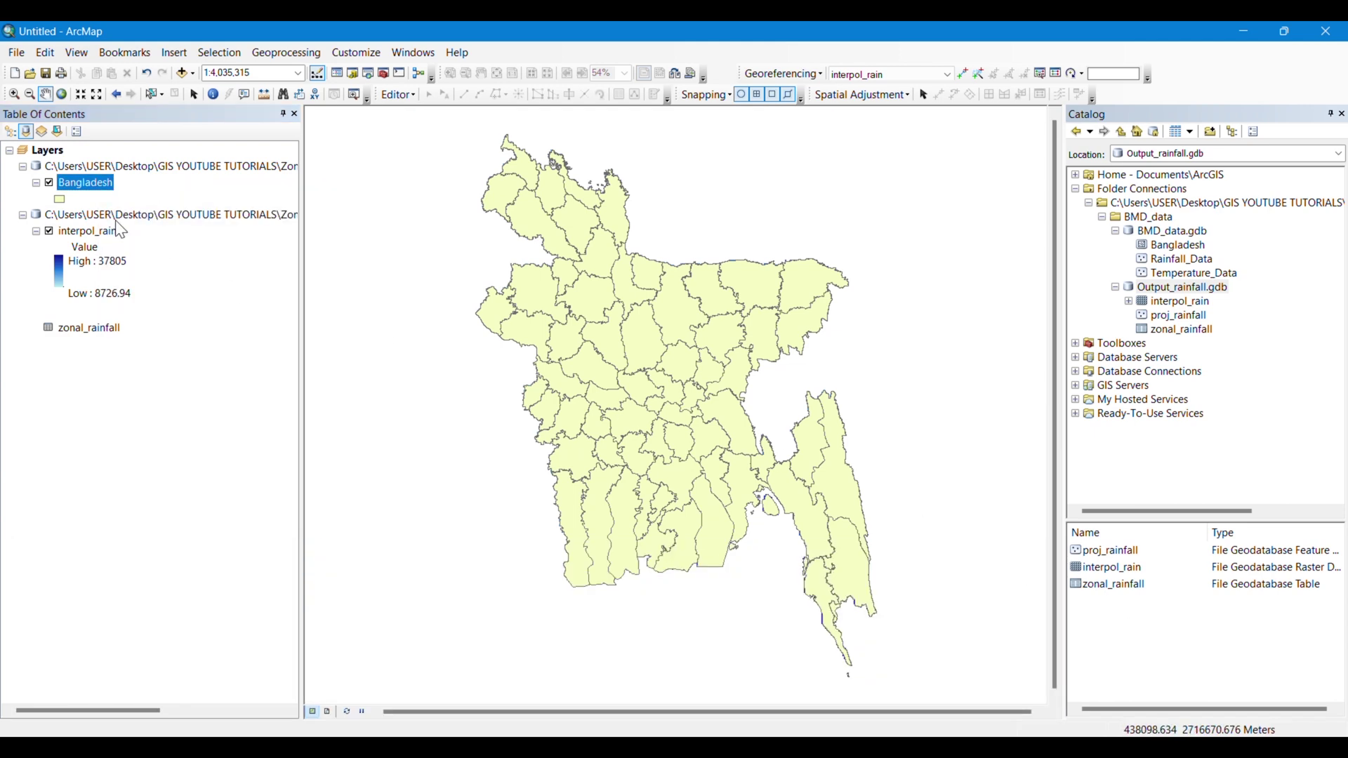
pyautogui.rightClick(92, 189)
pyautogui.click(119, 232)
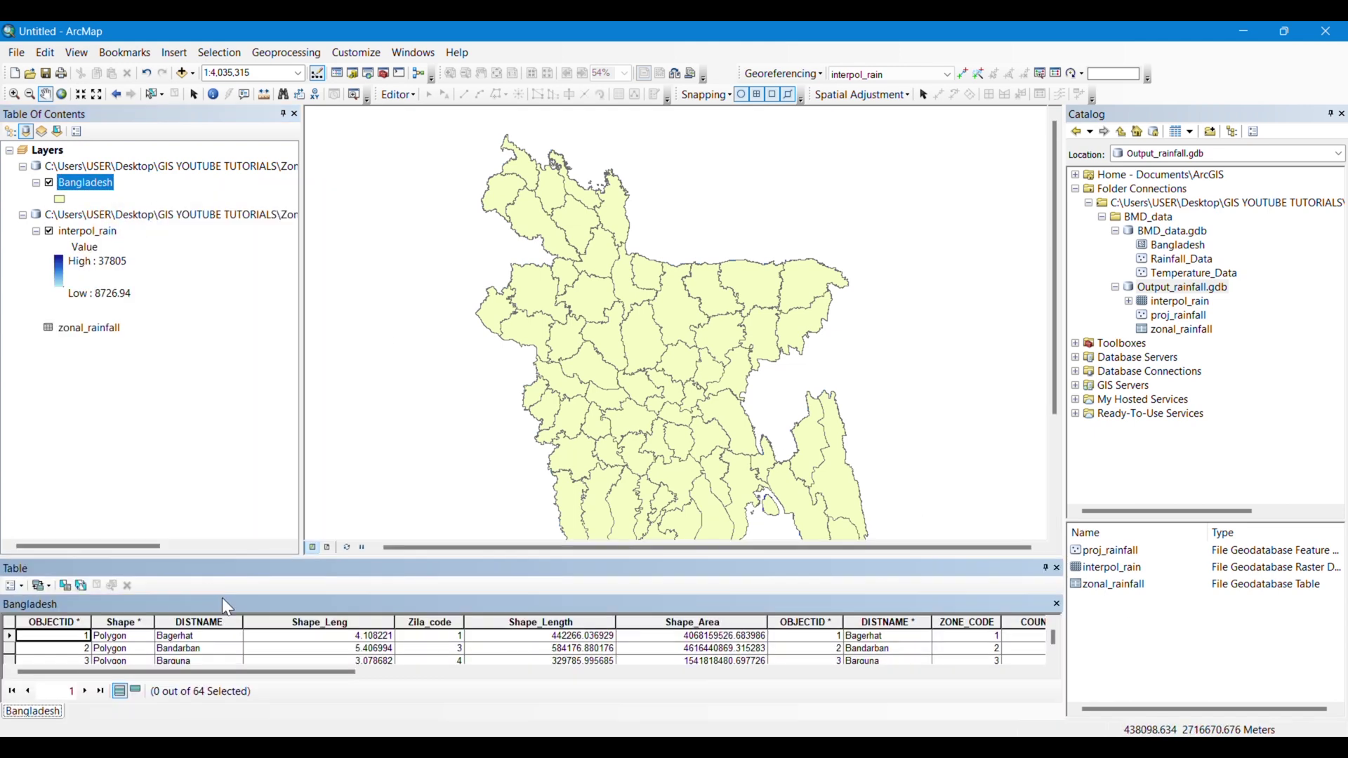
pyautogui.moveTo(481, 559); pyautogui.dragTo(481, 415)
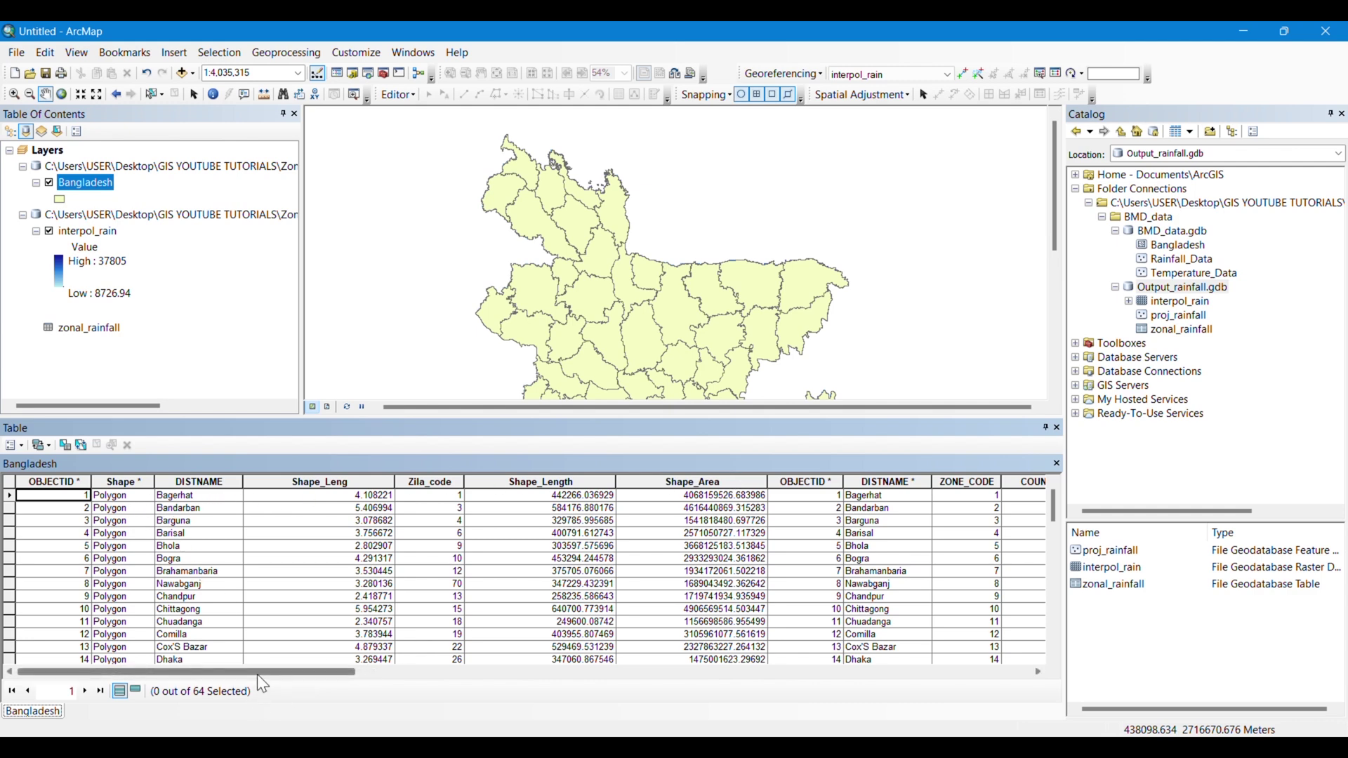
pyautogui.moveTo(257, 672); pyautogui.dragTo(543, 671)
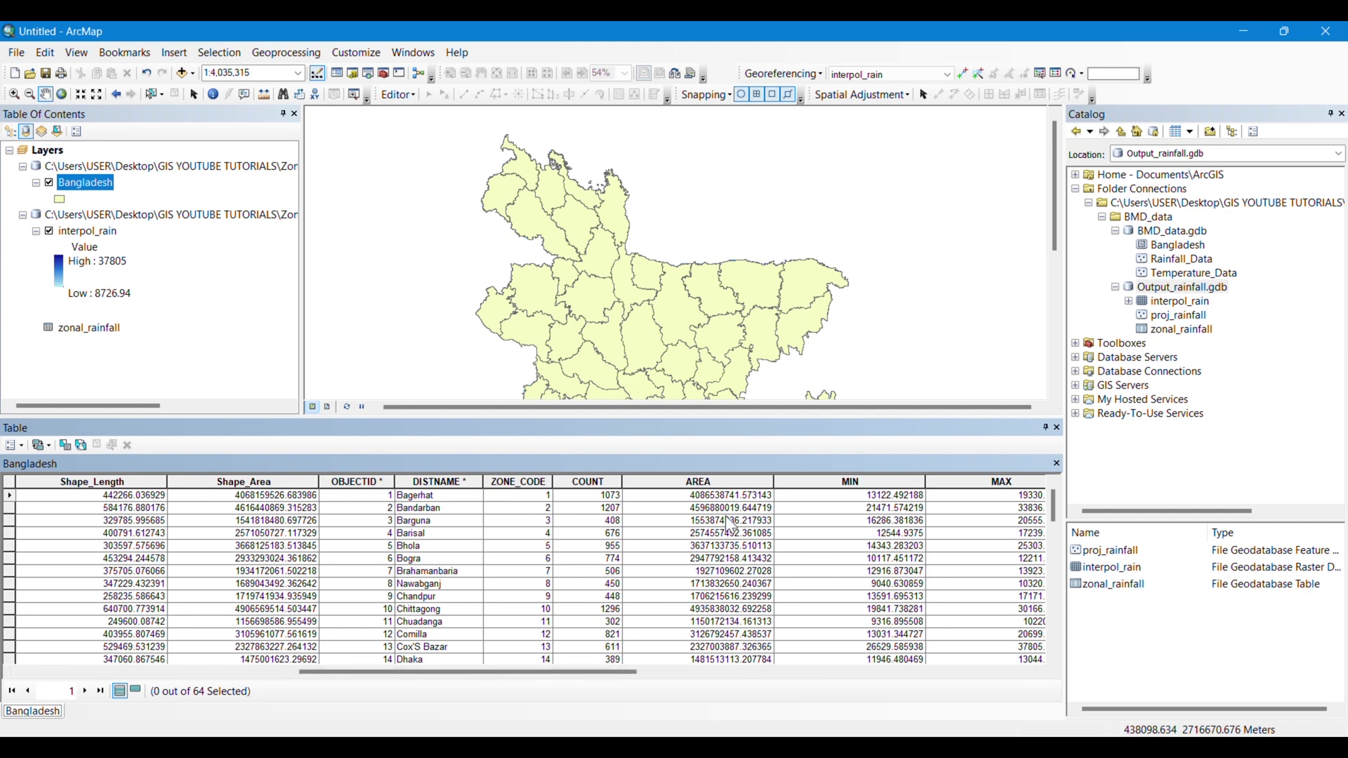
pyautogui.moveTo(511, 672); pyautogui.dragTo(879, 672)
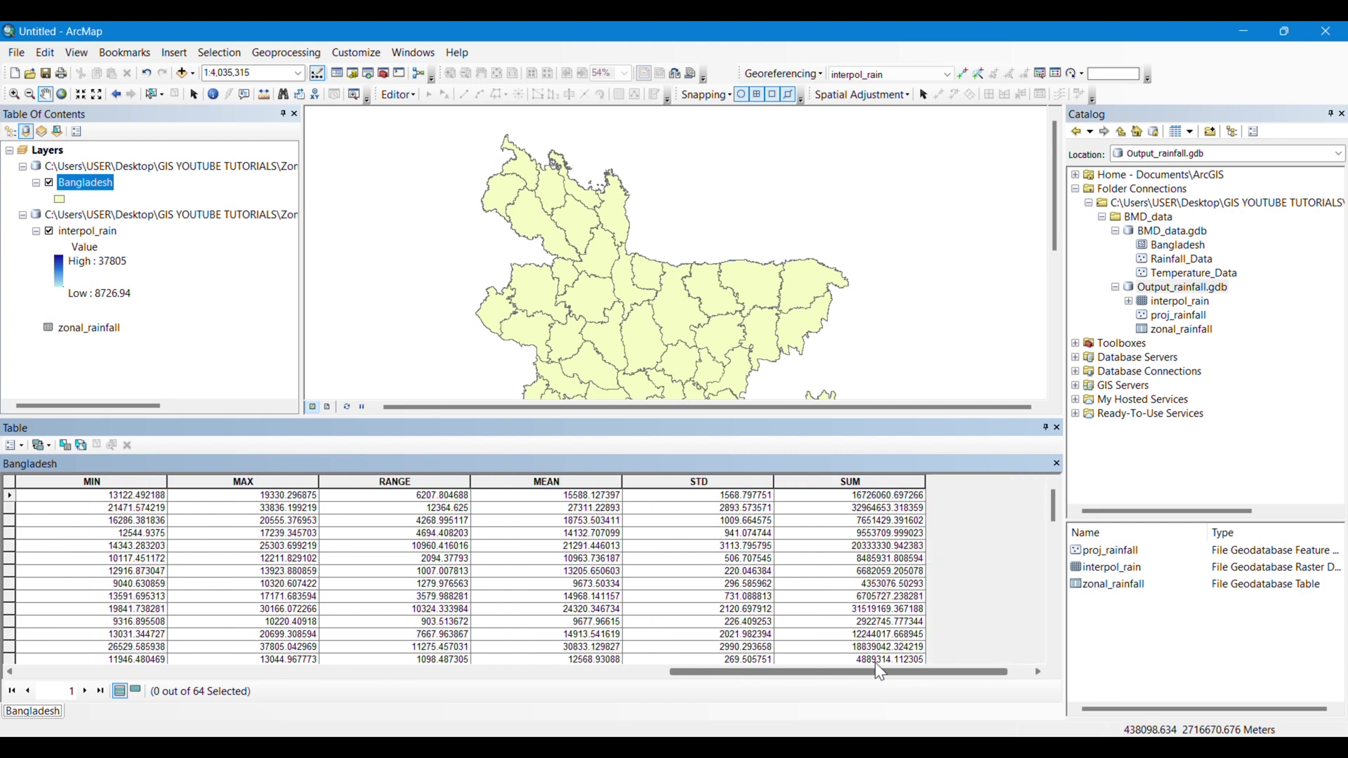
pyautogui.moveTo(879, 673); pyautogui.dragTo(220, 670)
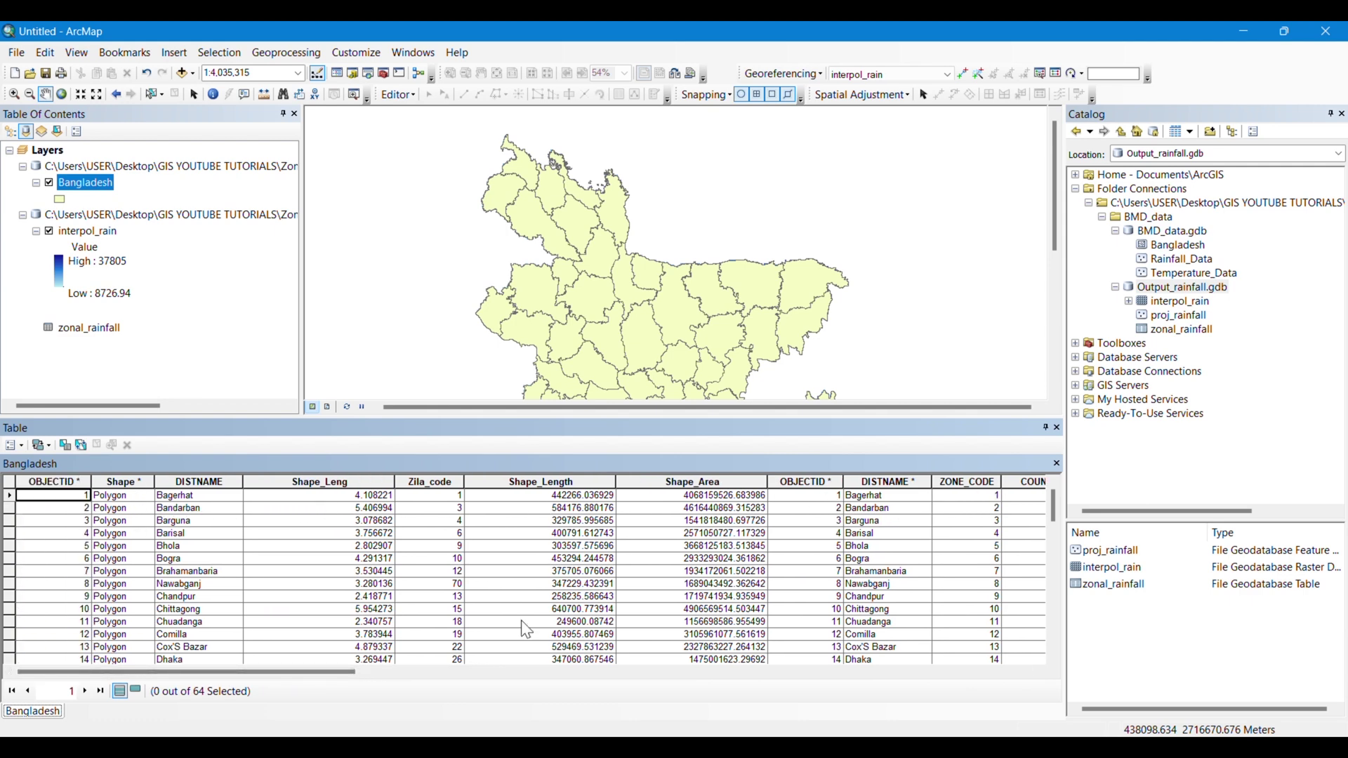
# Turn off the duplicate DISTNAME field that came from the joined table, and close the Bangladesh attribute table
pyautogui.moveTo(288, 672)
pyautogui.mouseDown()
pyautogui.moveTo(600, 670)
pyautogui.moveTo(309, 675)
pyautogui.mouseUp()
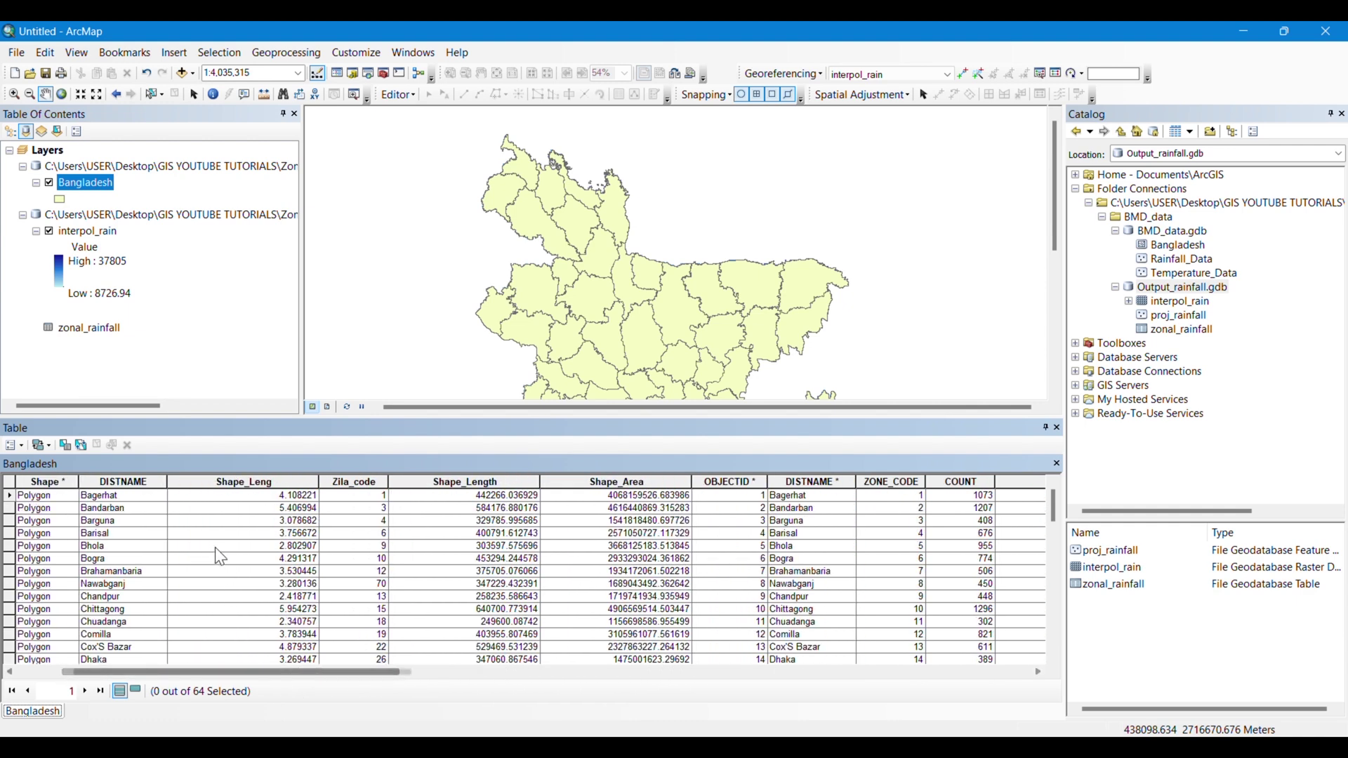
pyautogui.moveTo(181, 673); pyautogui.dragTo(352, 676)
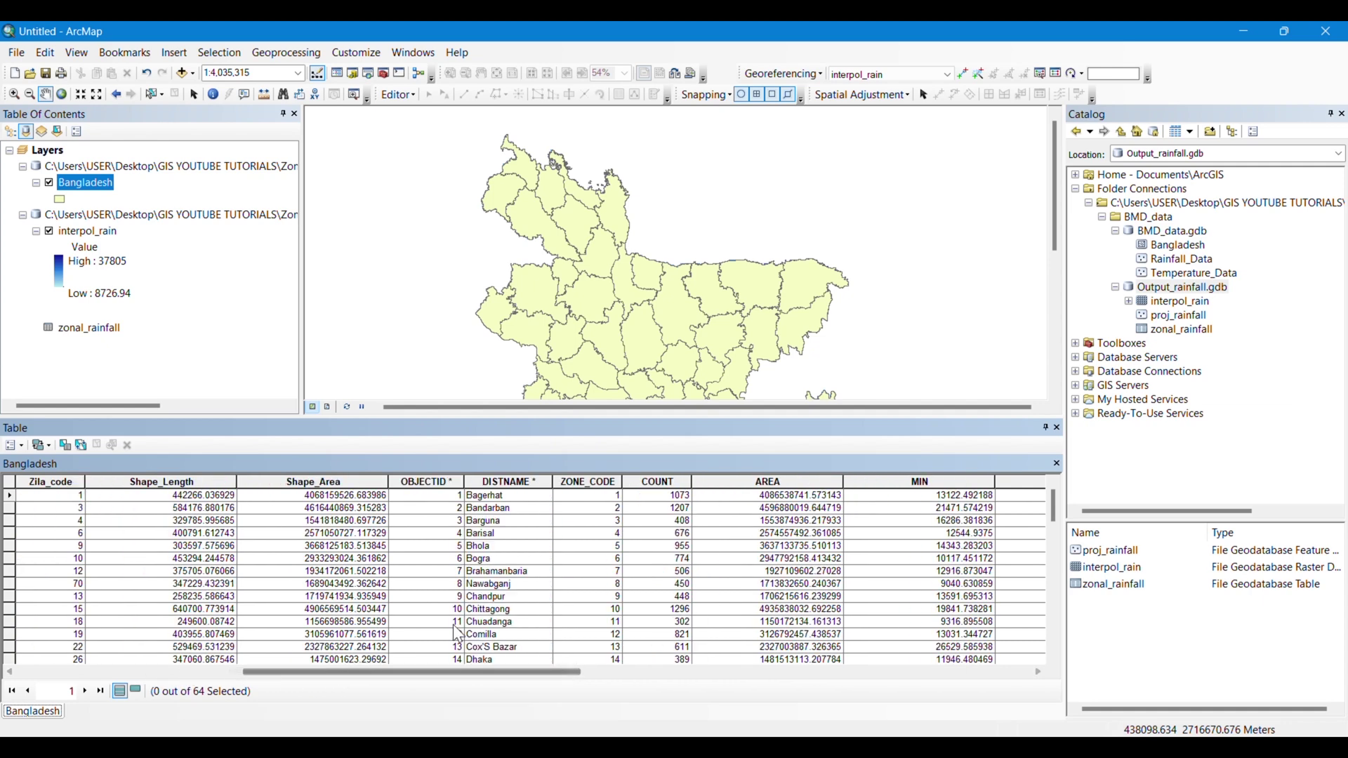
pyautogui.click(536, 481)
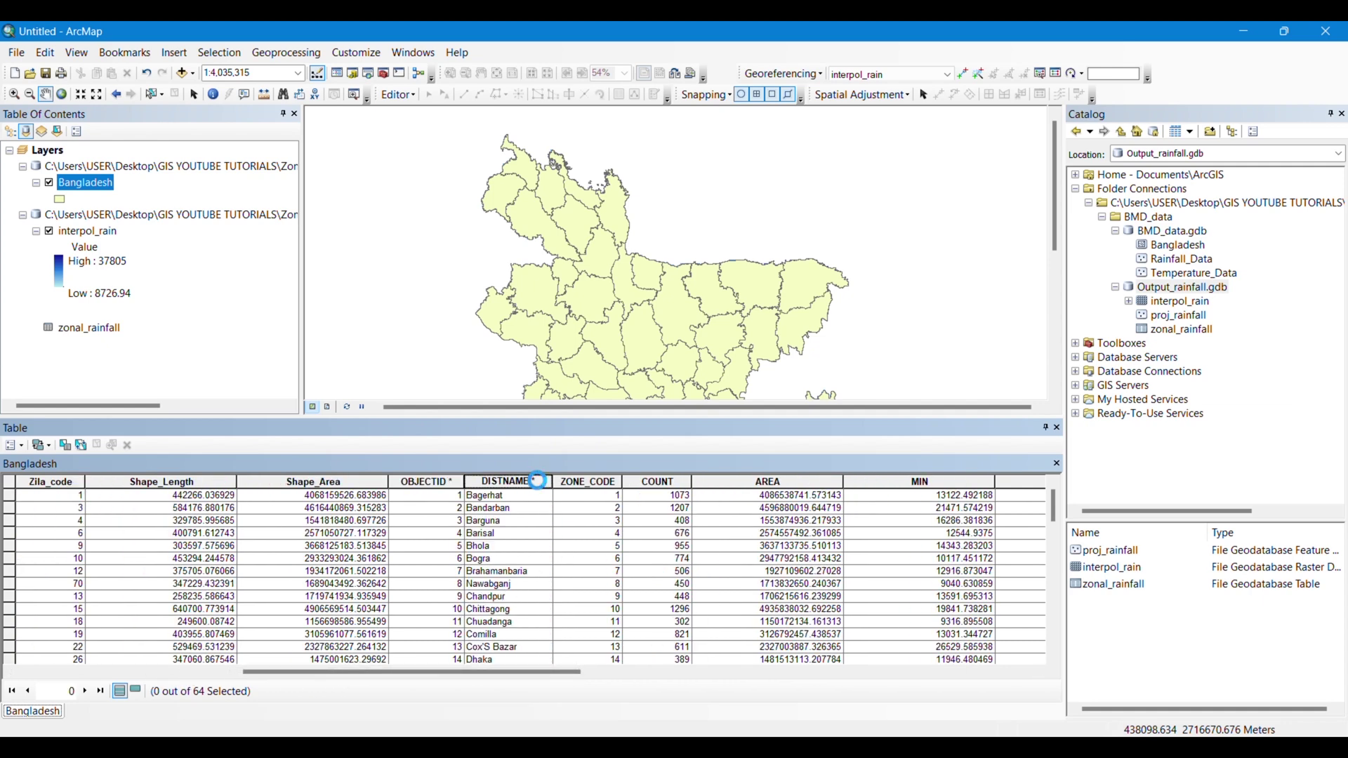
pyautogui.rightClick(537, 481)
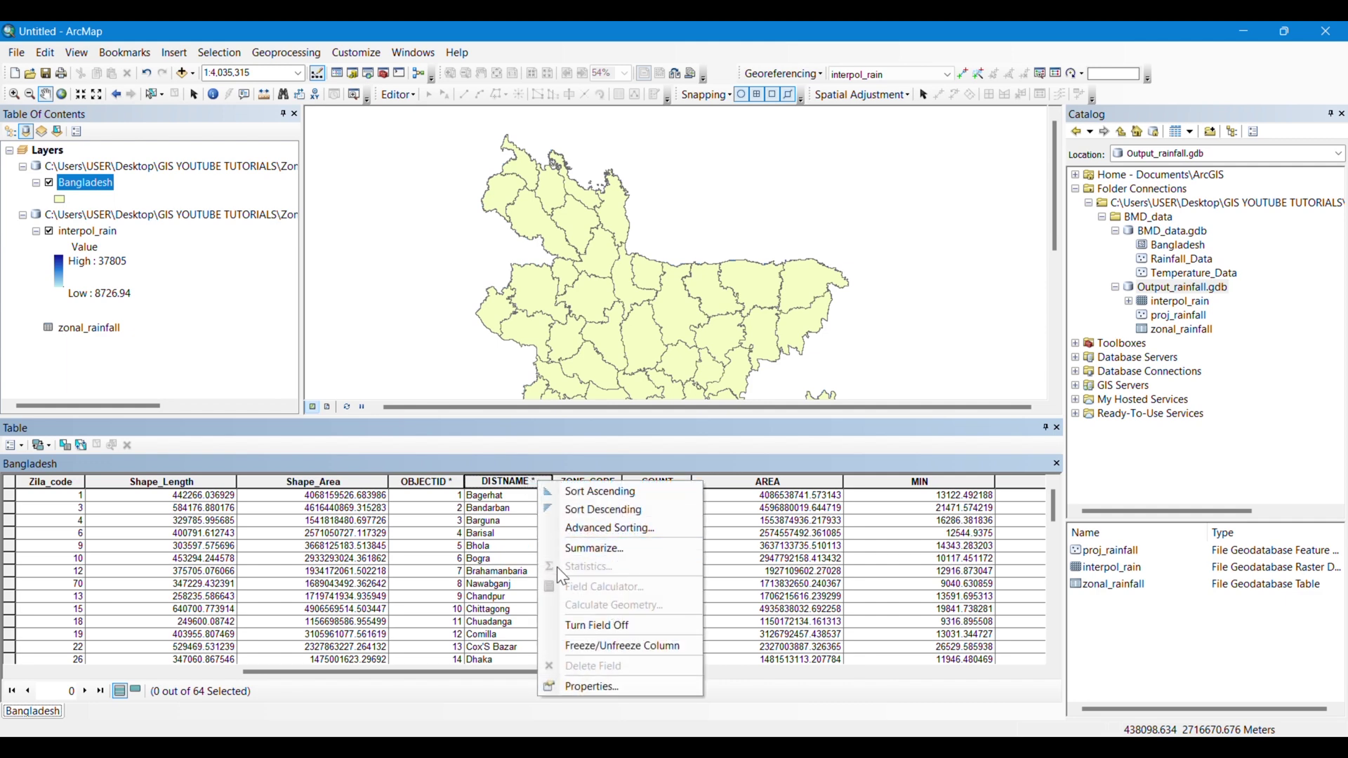
pyautogui.click(595, 625)
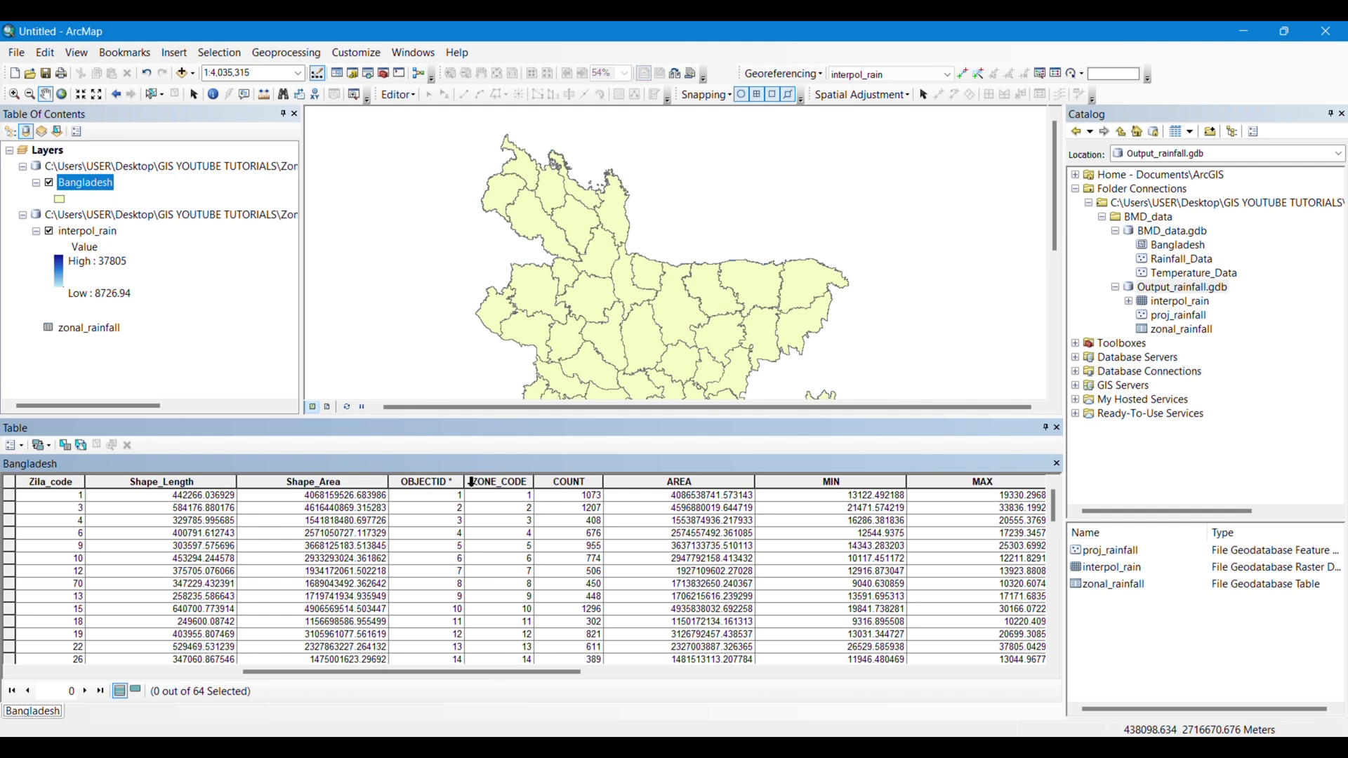
pyautogui.moveTo(322, 672); pyautogui.dragTo(89, 672)
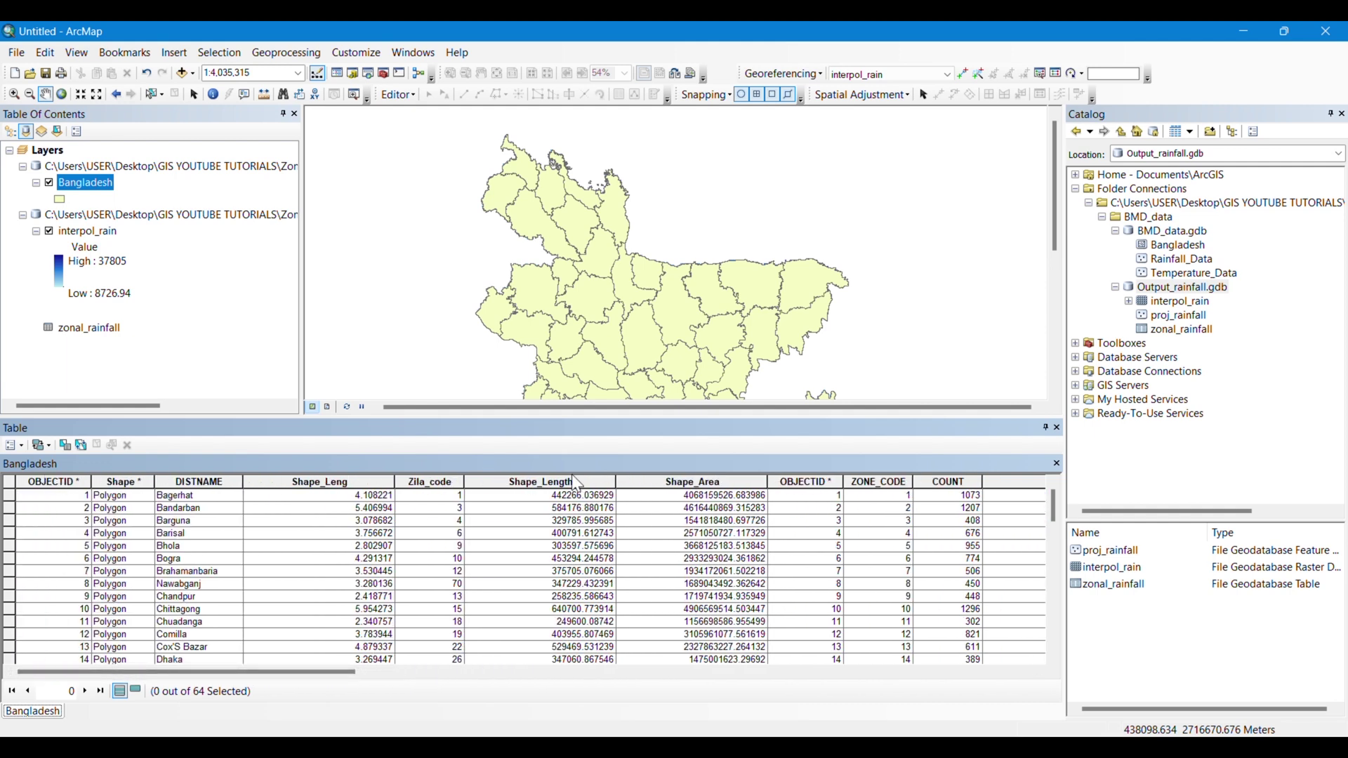
pyautogui.click(1058, 429)
# Export all features of the joined Bangladesh layer to Output_rainfall.gdb as feature class zonal_BD and add it to the map
pyautogui.rightClick(90, 183)
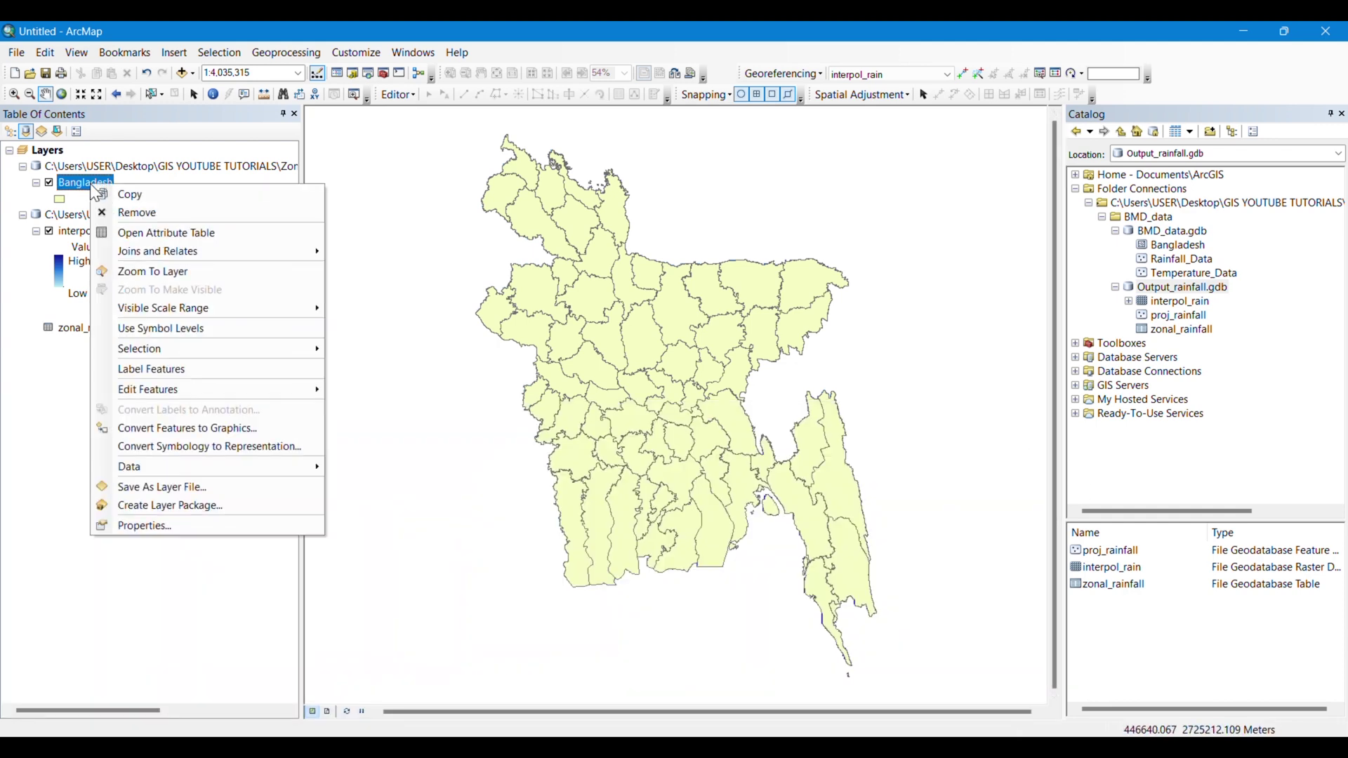
pyautogui.moveTo(169, 254)
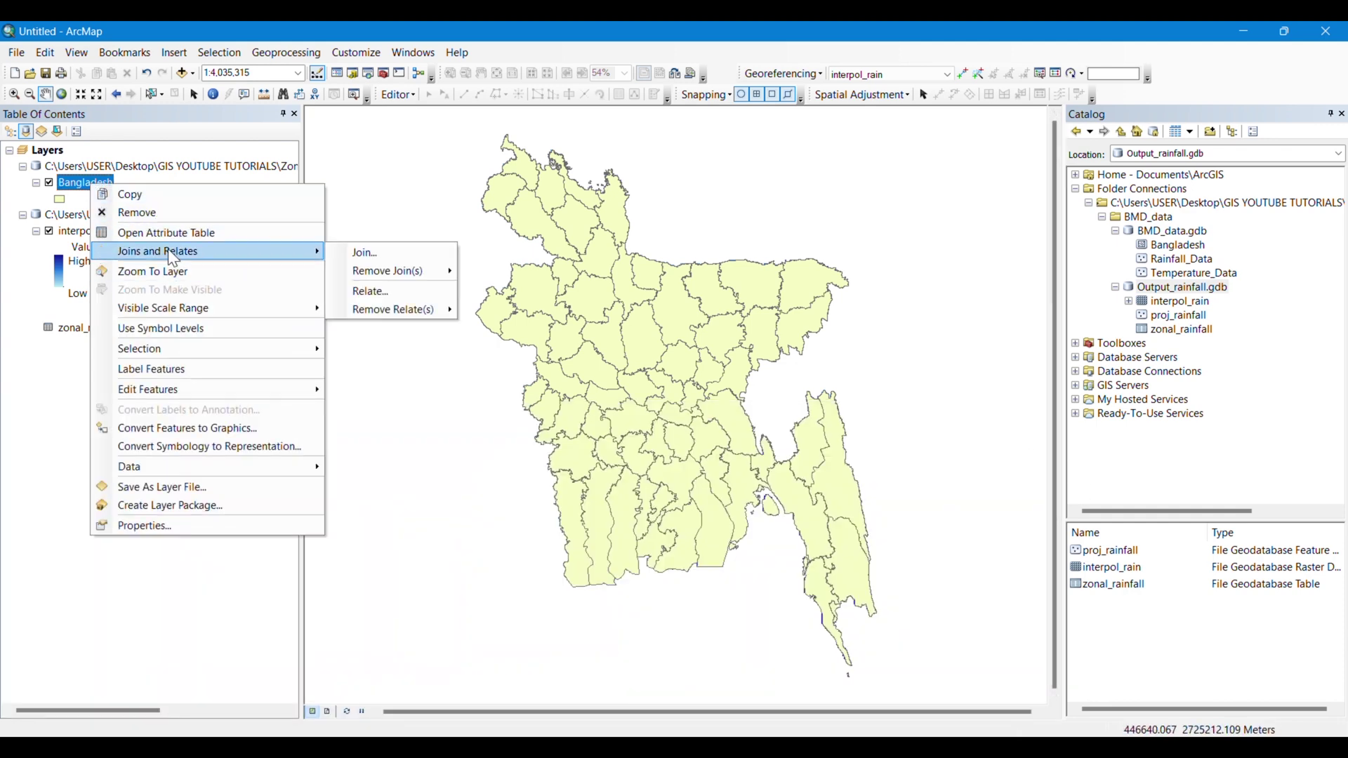
pyautogui.moveTo(153, 469)
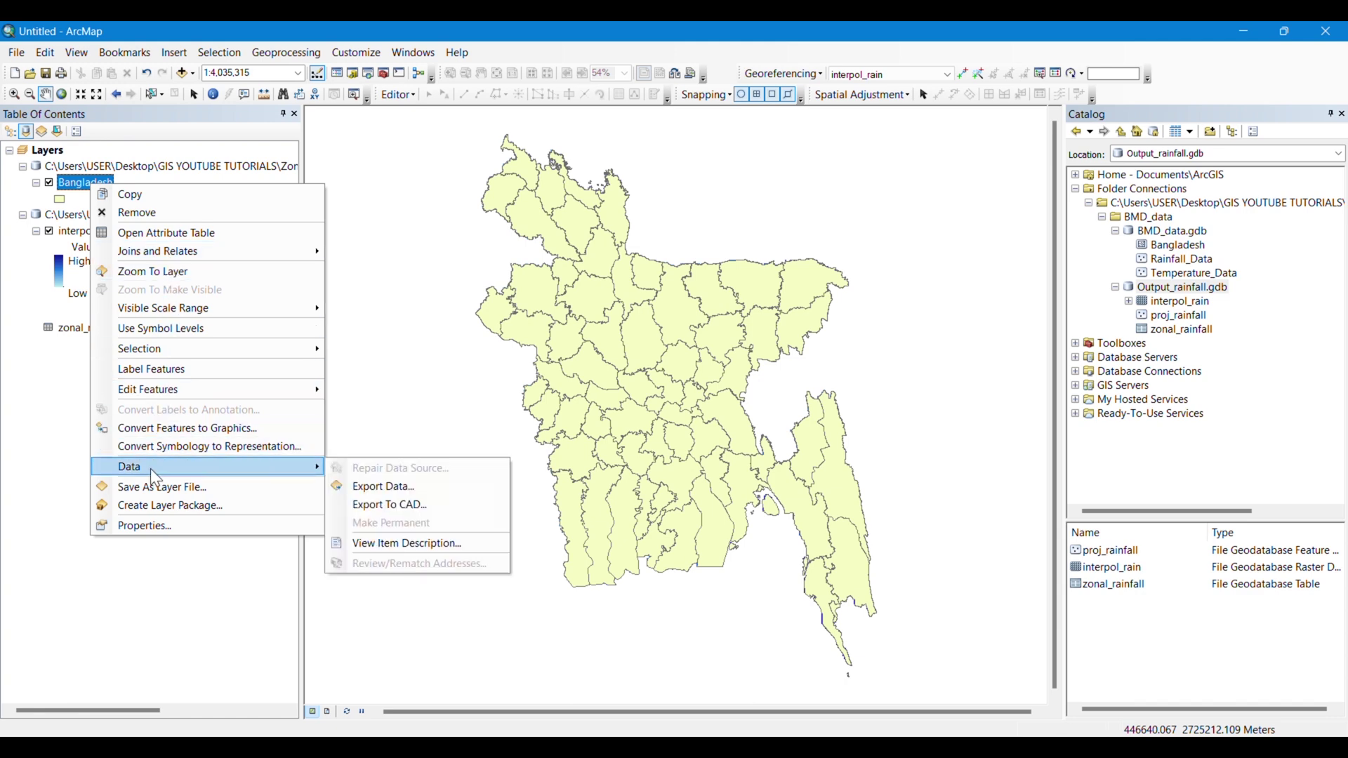
pyautogui.click(363, 489)
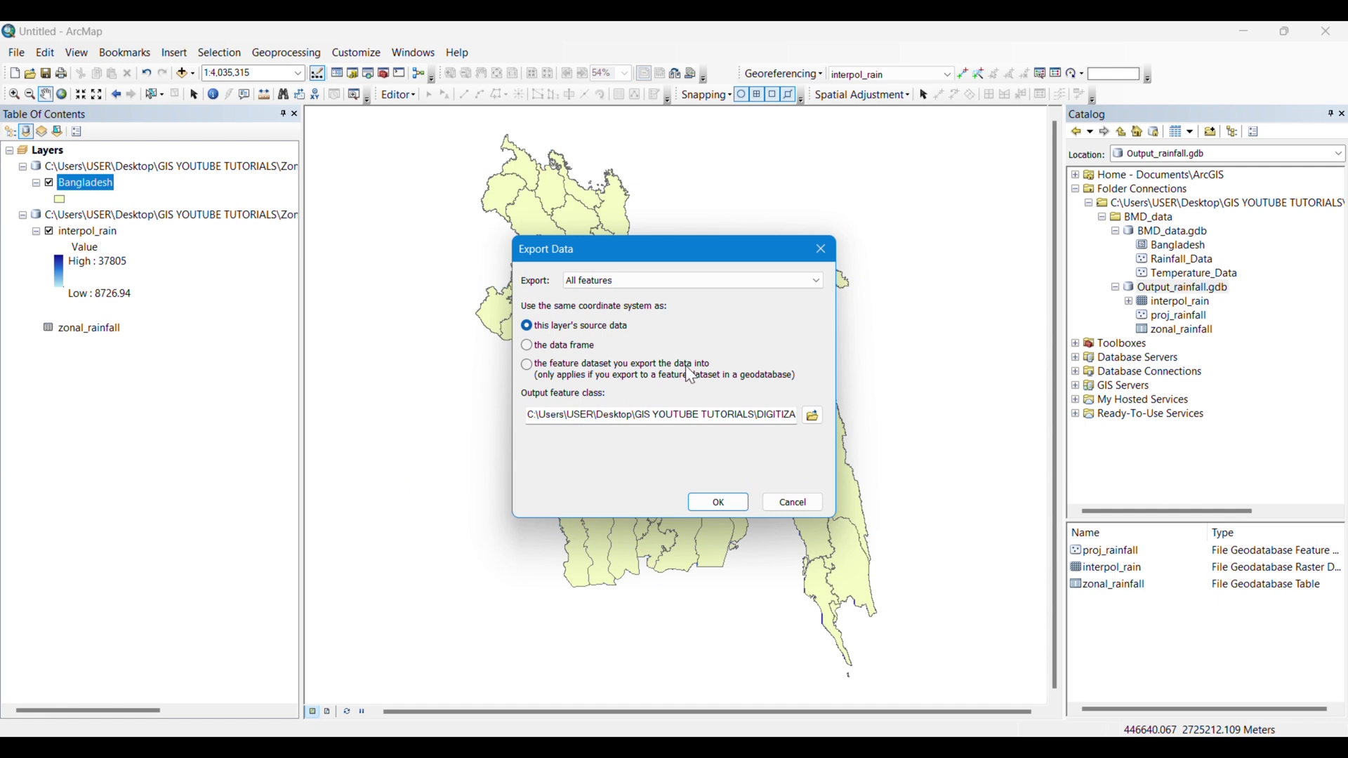
pyautogui.click(814, 416)
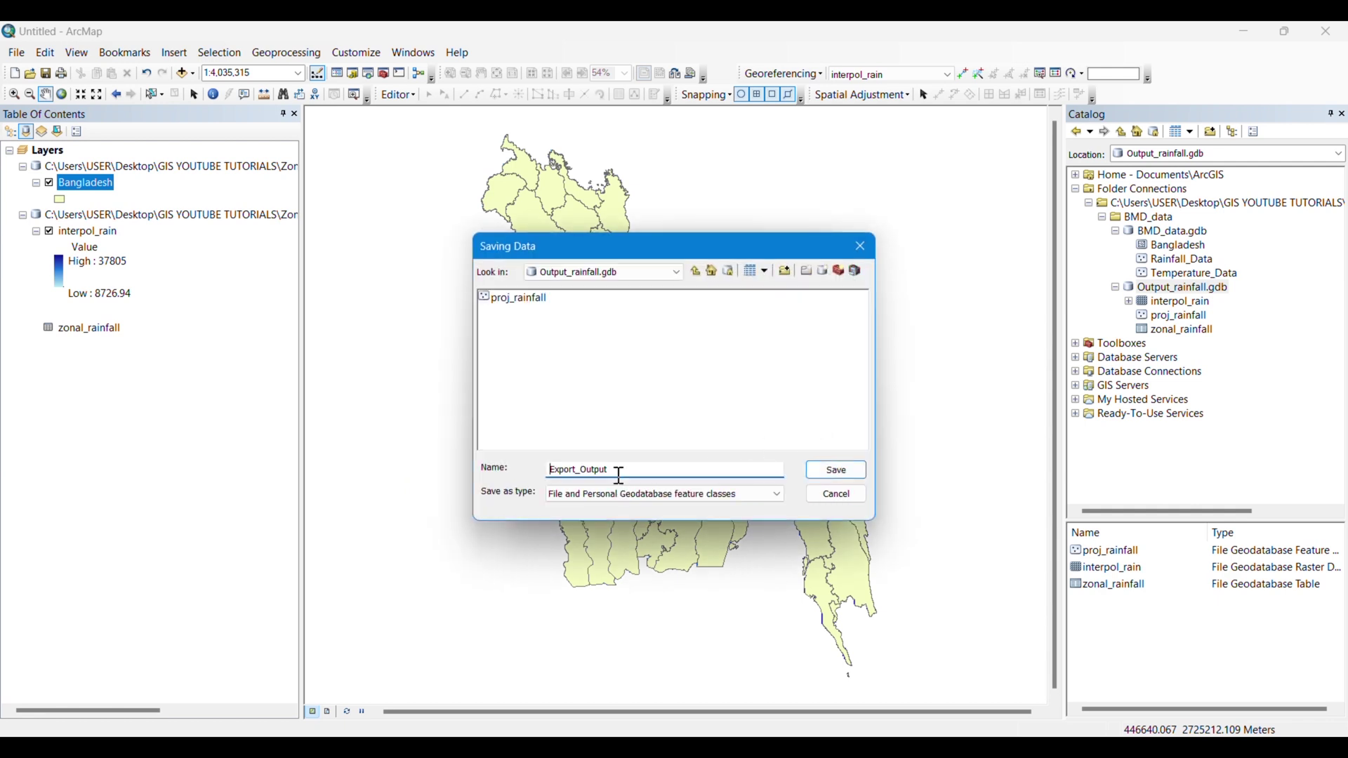
pyautogui.moveTo(617, 472); pyautogui.dragTo(528, 468)
pyautogui.write('zonal_BD')
pyautogui.click(837, 473)
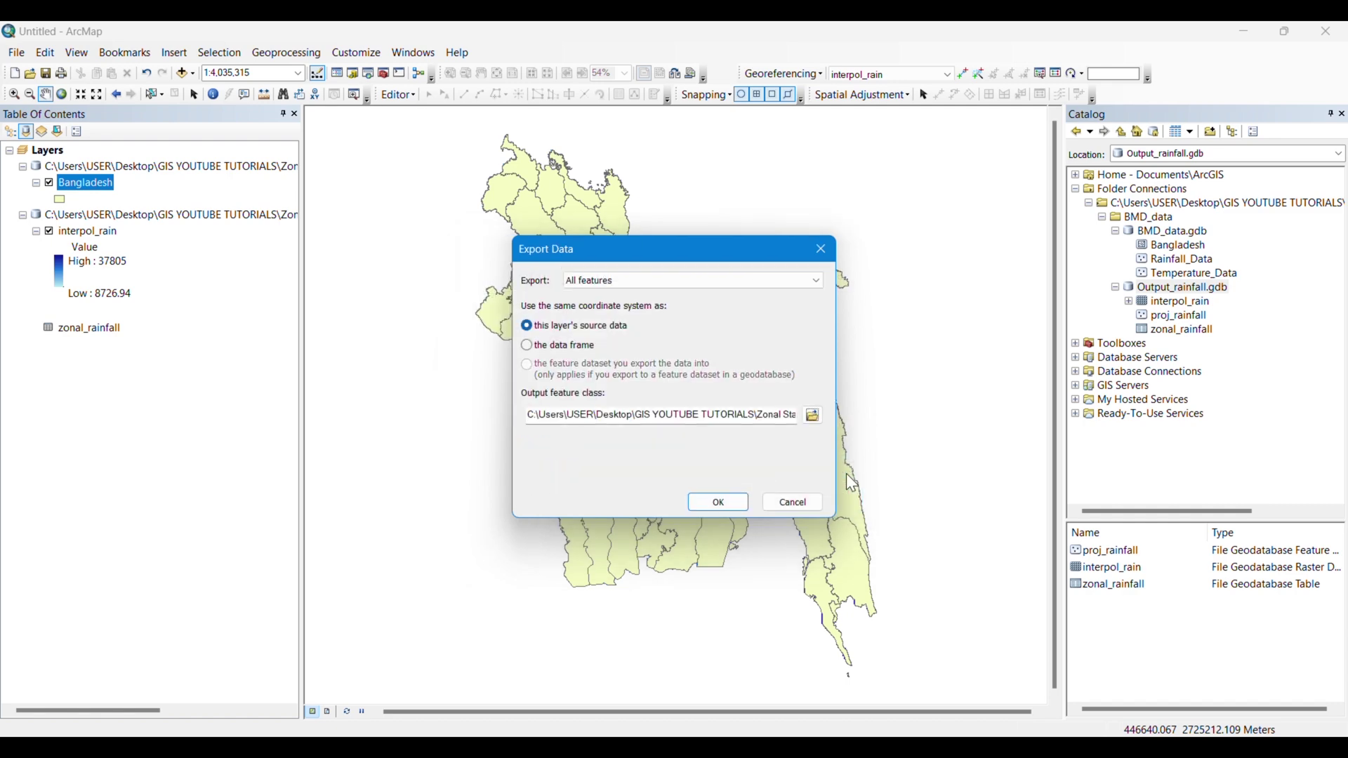
pyautogui.click(719, 503)
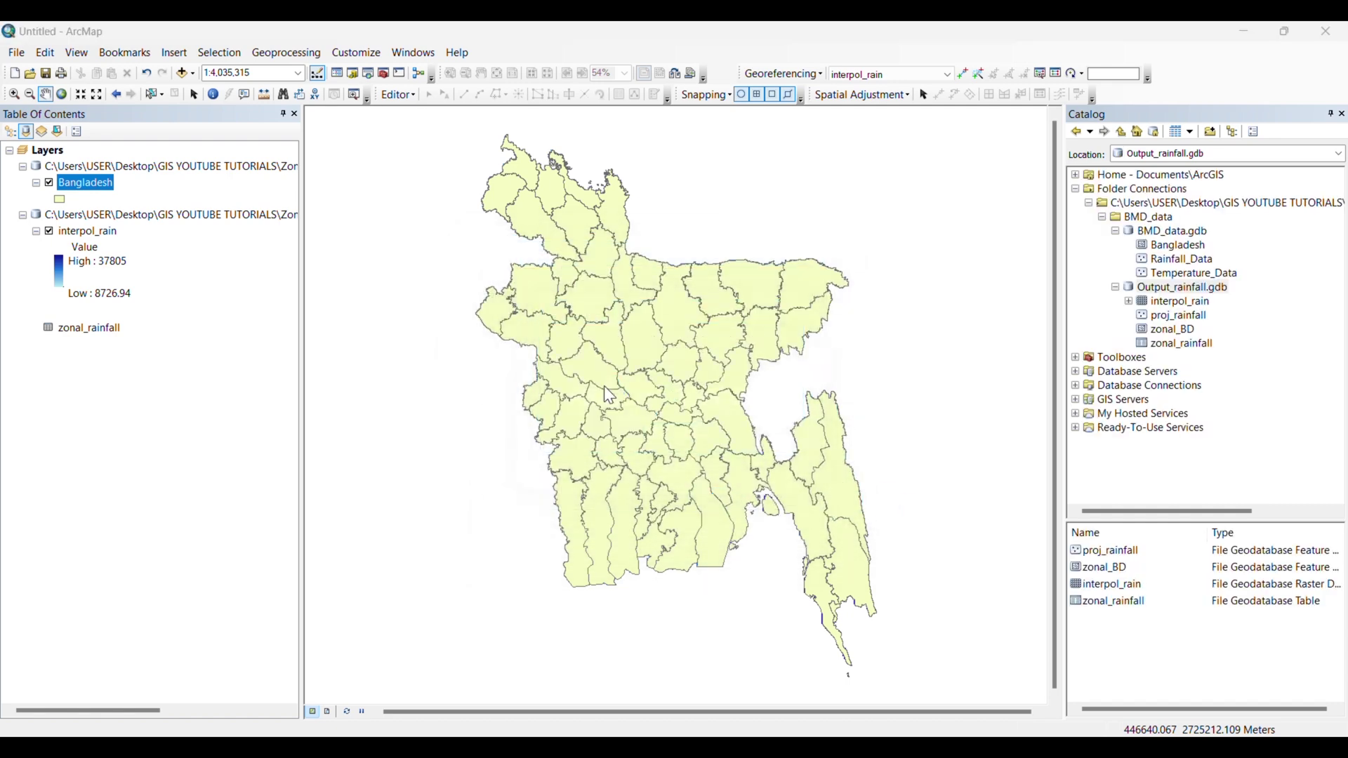
pyautogui.click(727, 454)
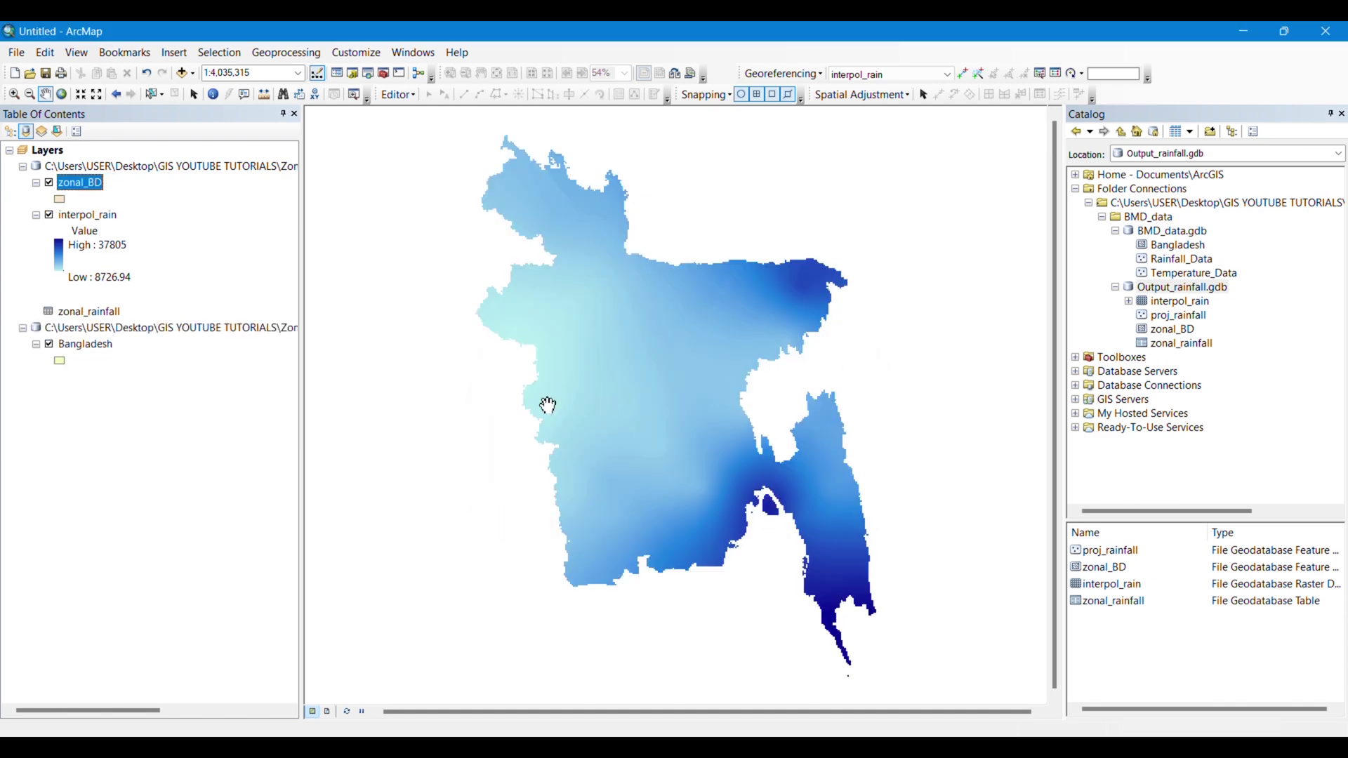
# Remove the interpol_rain raster, the zonal_rainfall table and the Bangladesh layer from the map
pyautogui.rightClick(109, 216)
pyautogui.click(141, 241)
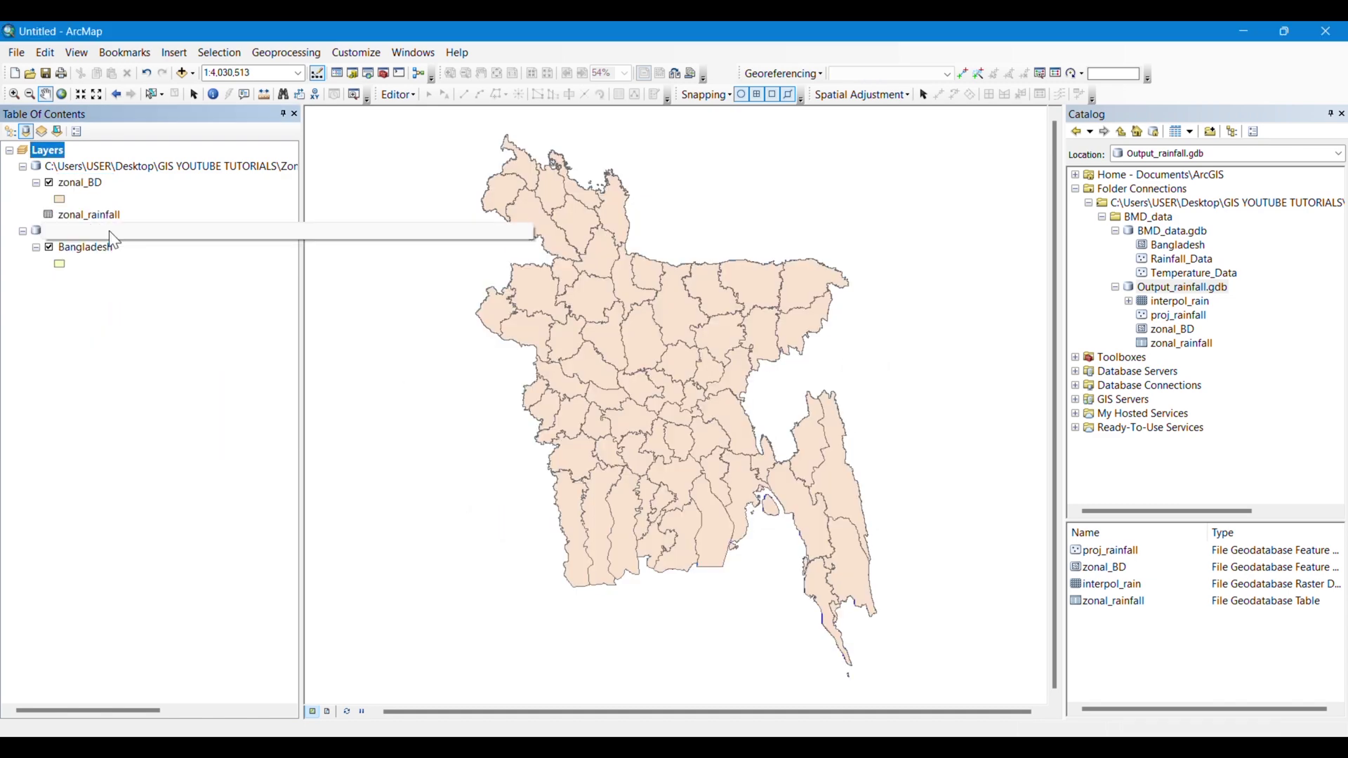
pyautogui.rightClick(88, 214)
pyautogui.moveTo(153, 289)
pyautogui.click(138, 263)
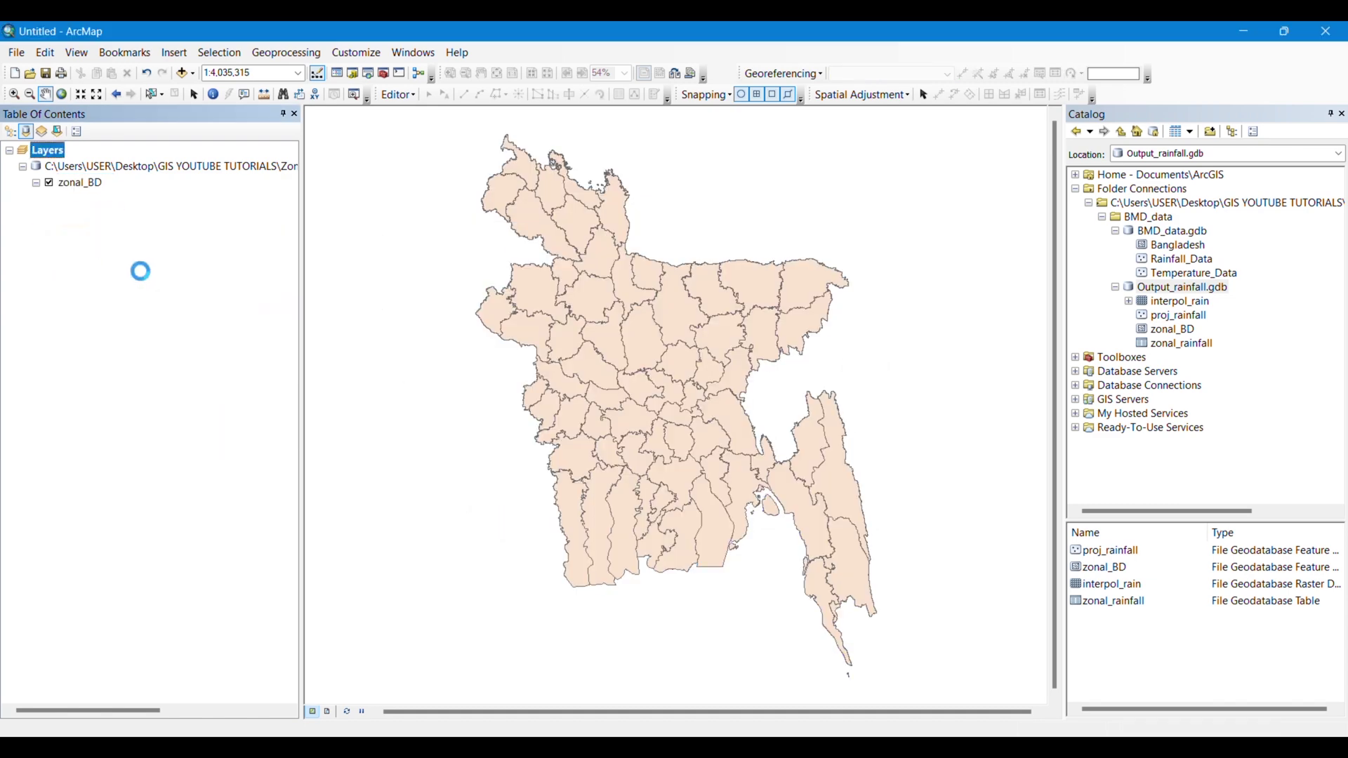
pyautogui.rightClick(79, 233)
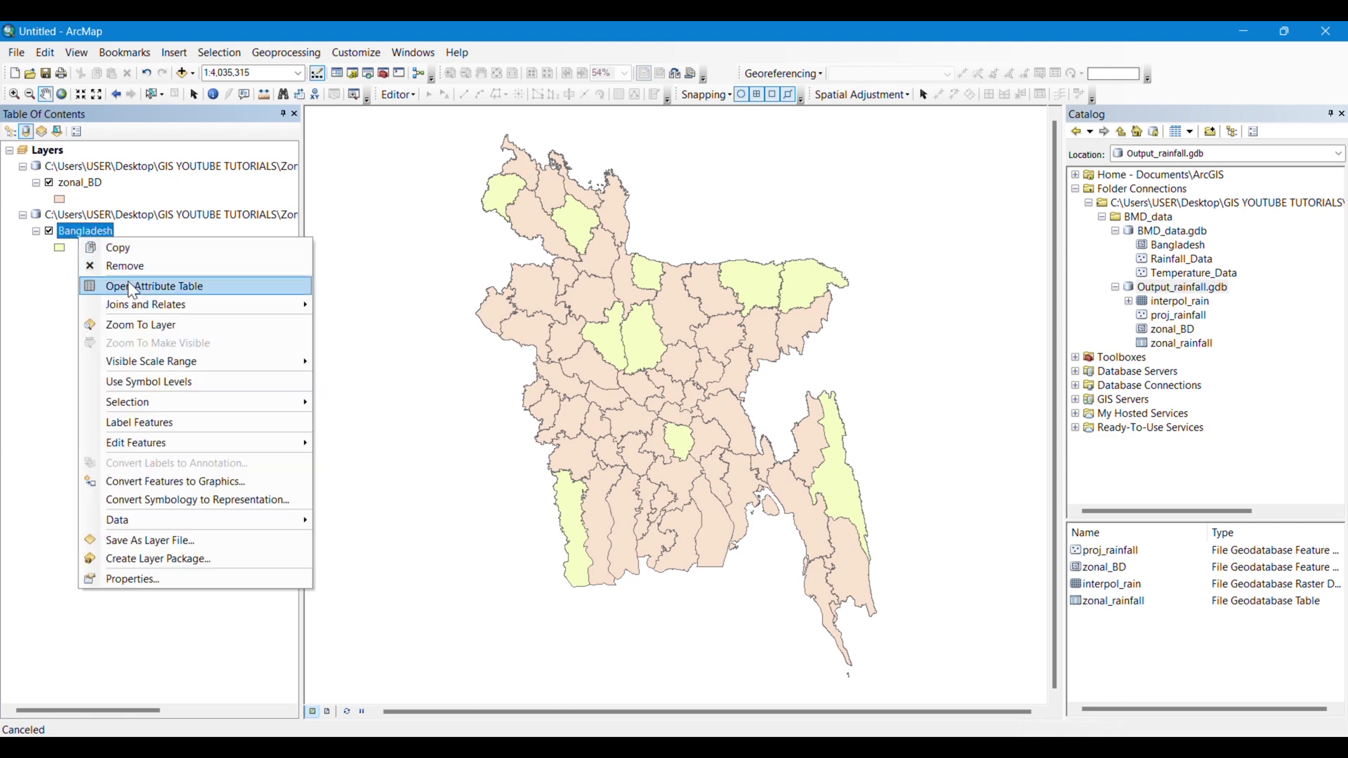
pyautogui.click(129, 266)
# Open the zonal_BD attribute table, examine its fields through Shape_Area, and close the table
pyautogui.rightClick(80, 185)
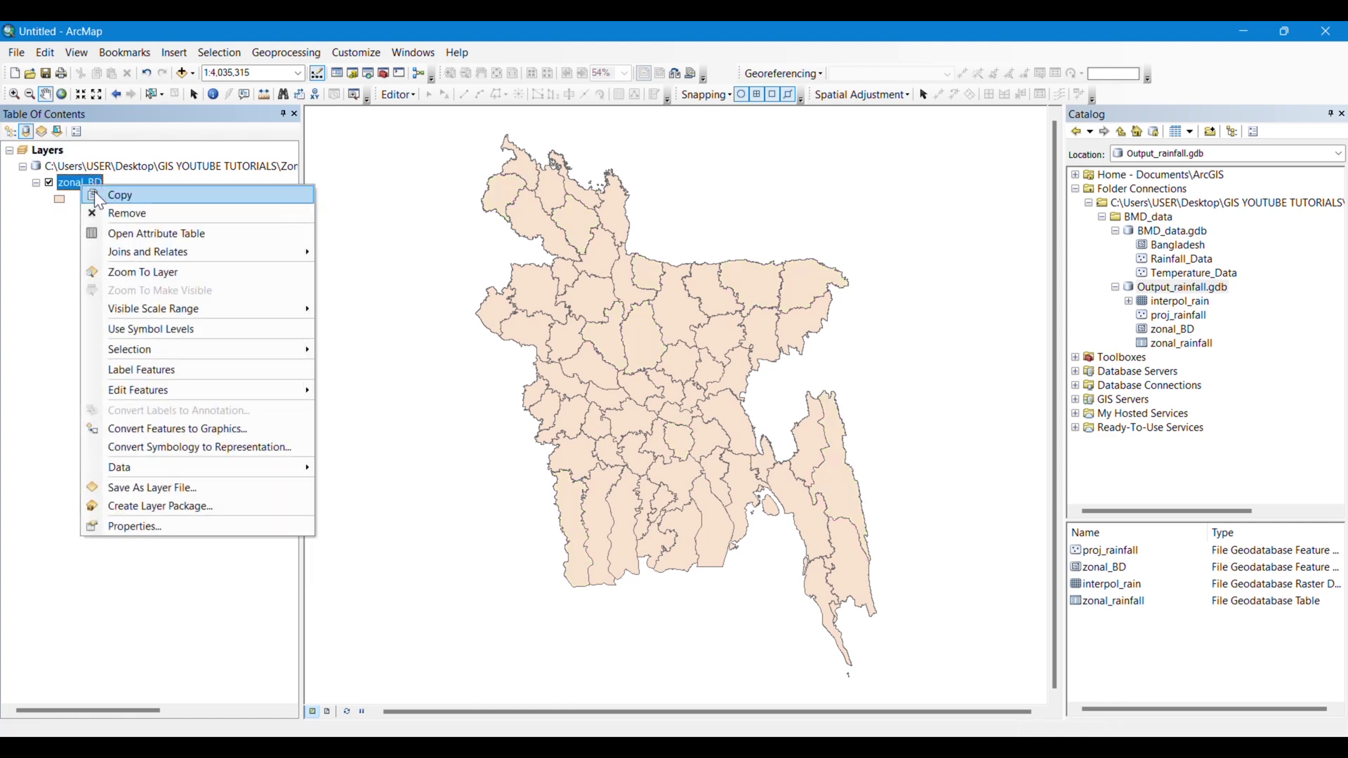
pyautogui.click(144, 234)
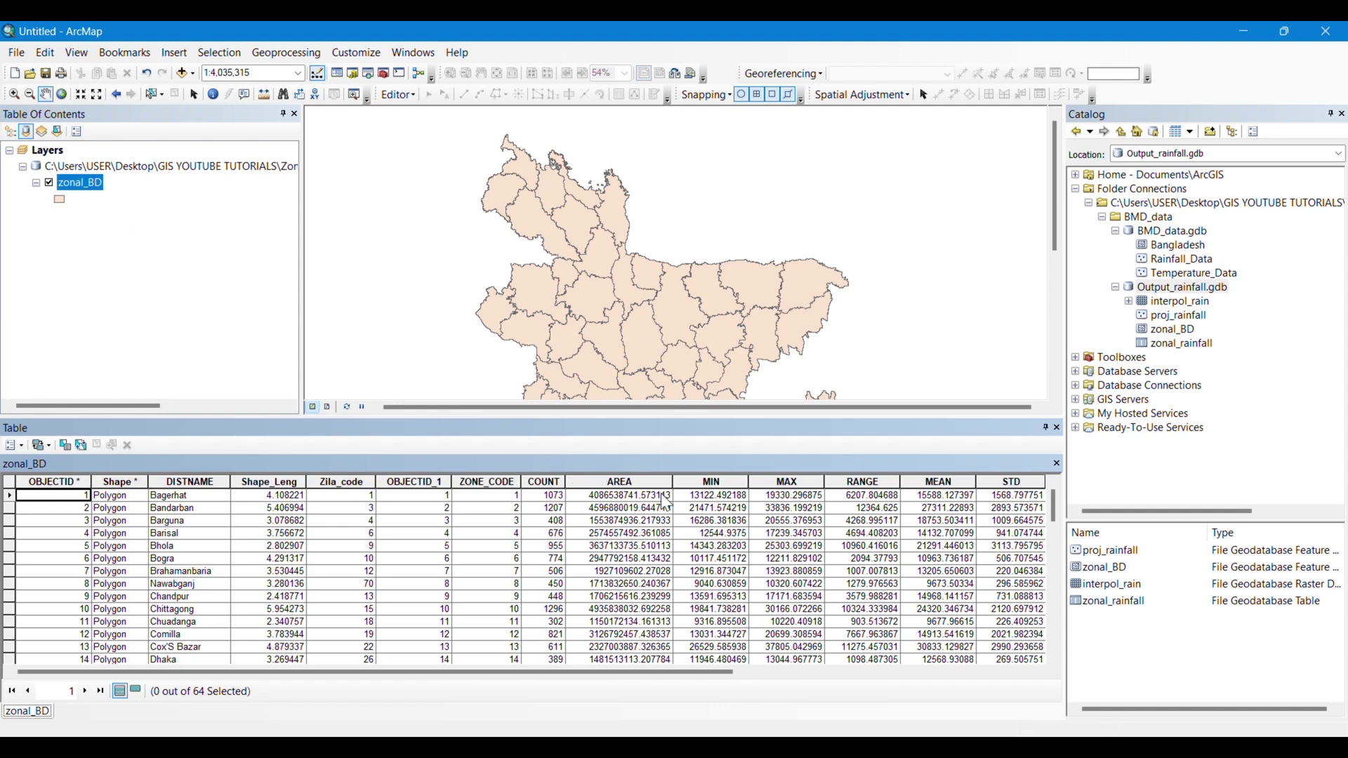
pyautogui.moveTo(535, 672); pyautogui.dragTo(832, 671)
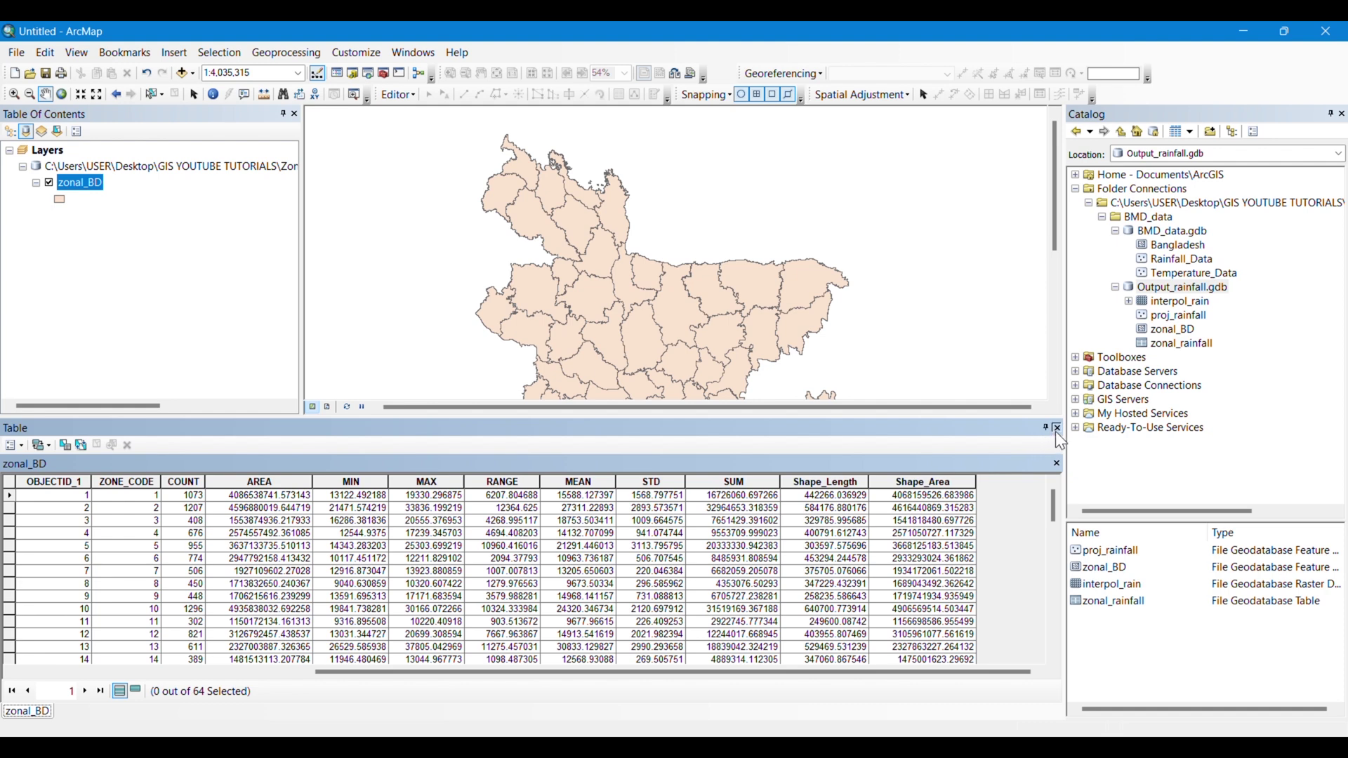
pyautogui.click(1057, 427)
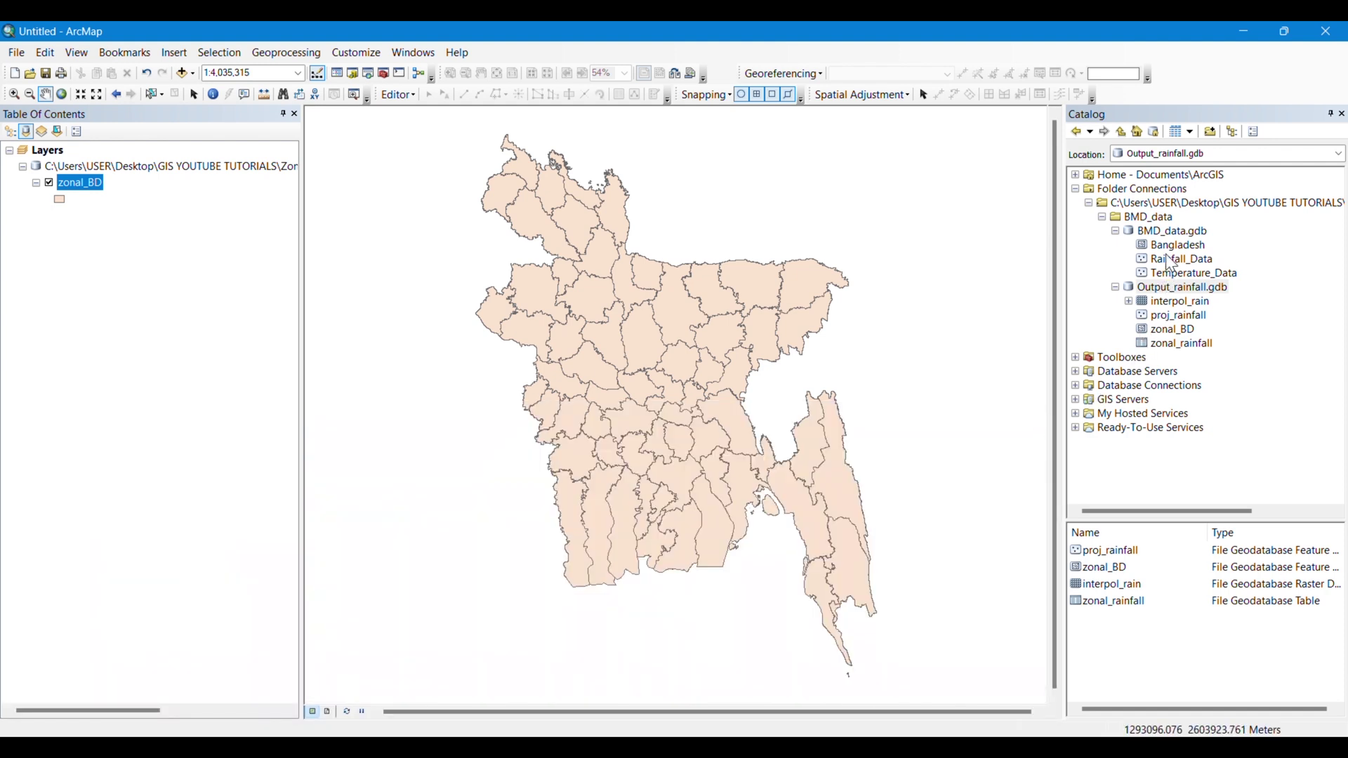
# Replace zonal_BD in the map with the original Bangladesh feature class from BMD_data.gdb and check its attribute table
pyautogui.rightClick(75, 182)
pyautogui.click(107, 210)
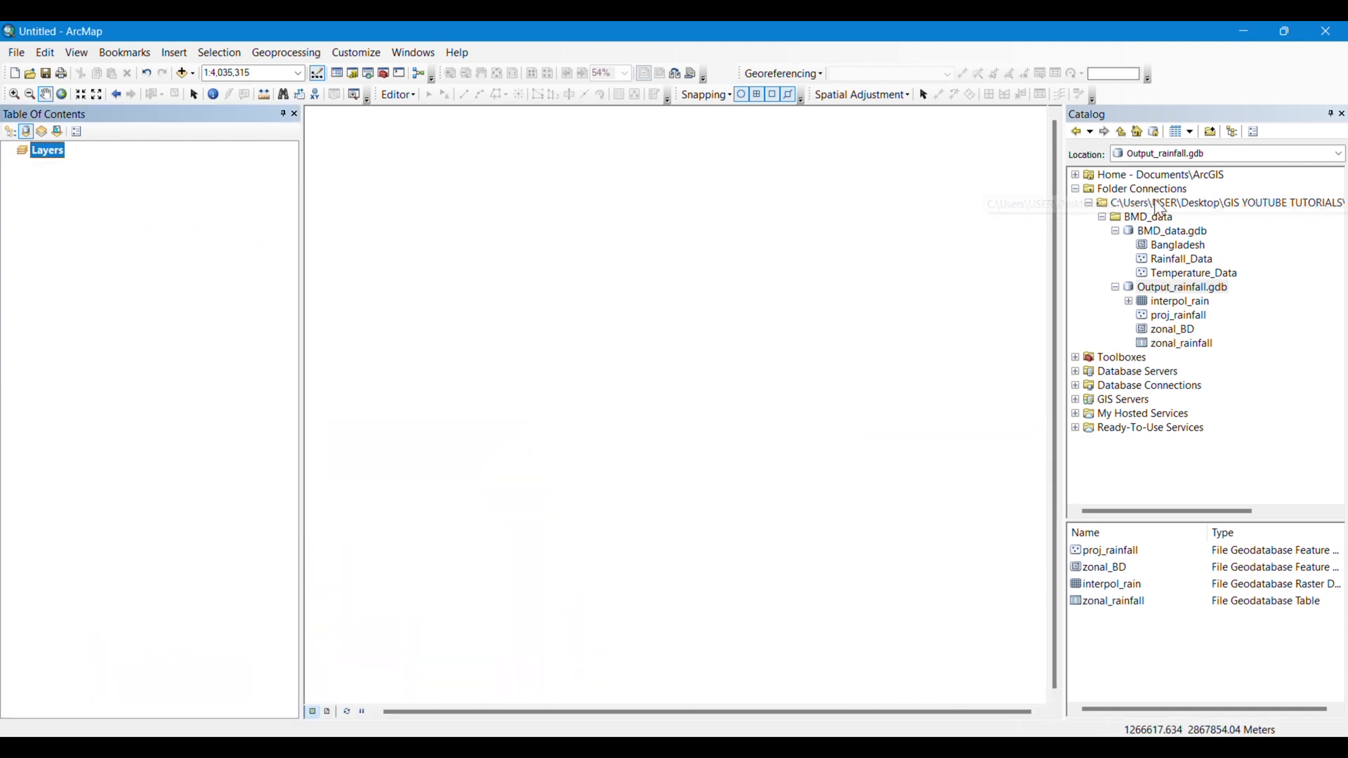
pyautogui.moveTo(1178, 245); pyautogui.dragTo(668, 300)
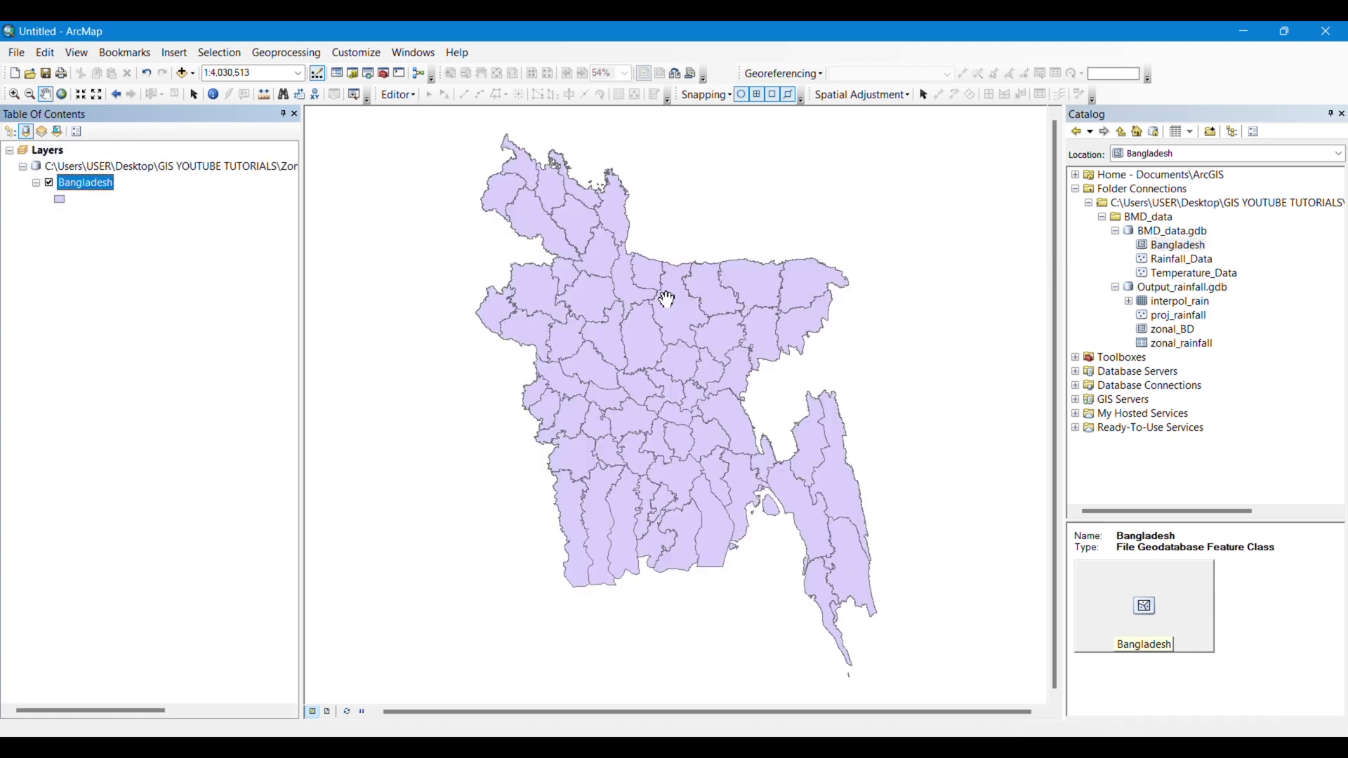
pyautogui.rightClick(88, 184)
pyautogui.click(128, 232)
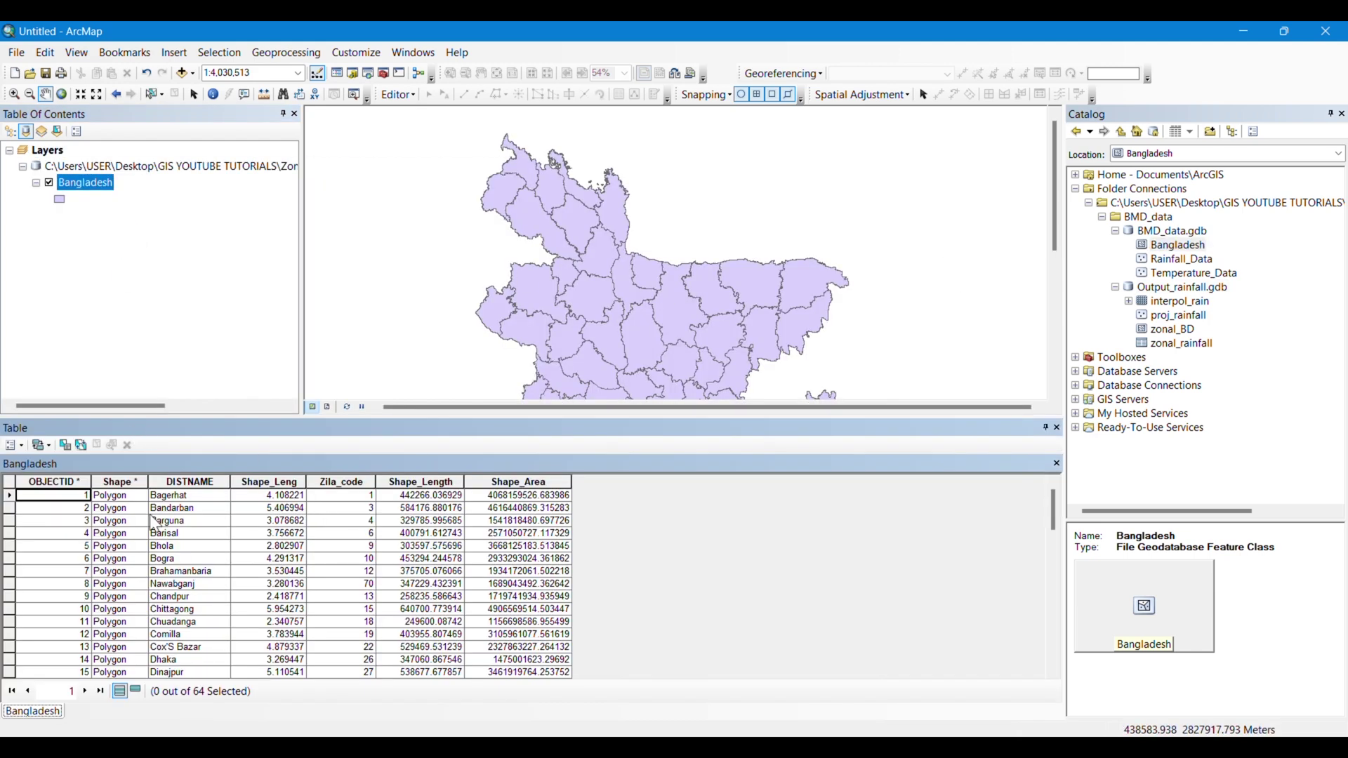
pyautogui.click(1058, 429)
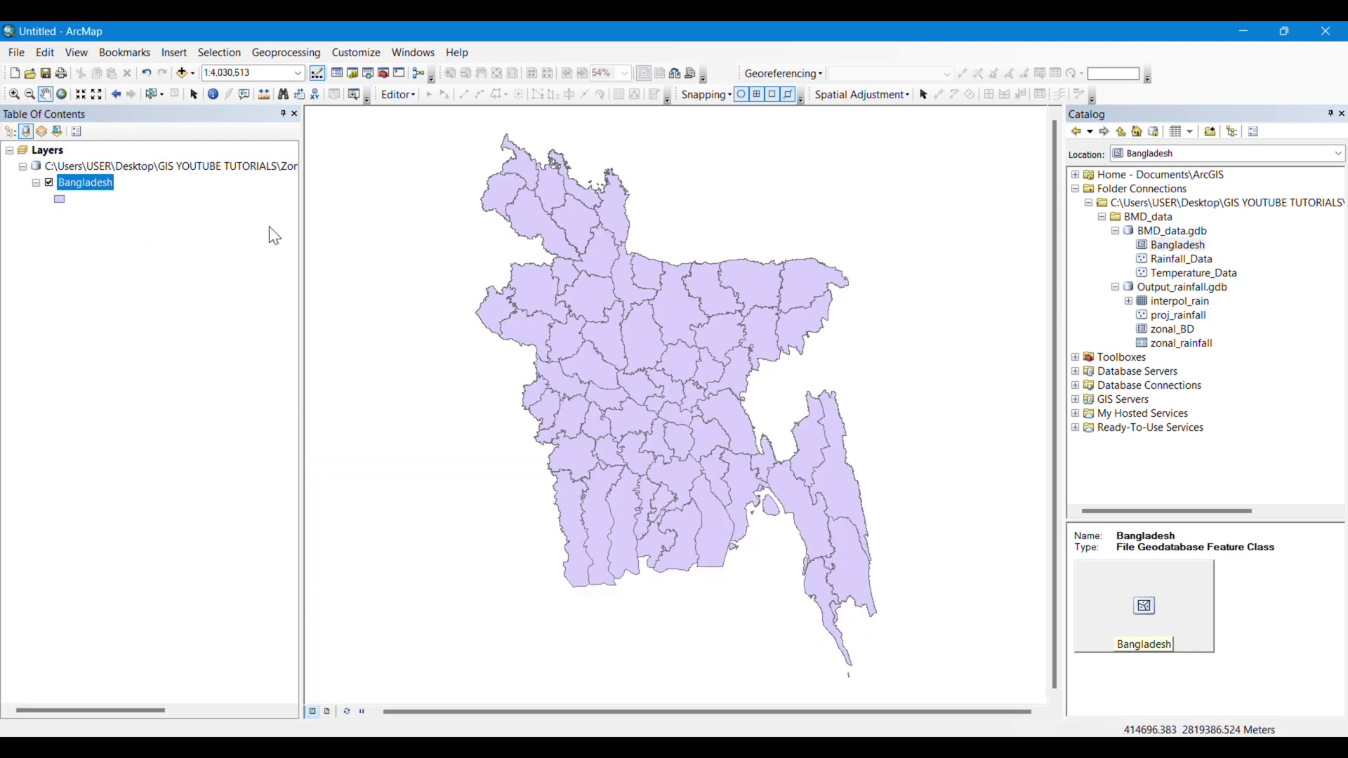
# Remove the Bangladesh layer and add zonal_BD from Output_rainfall.gdb back to the map
pyautogui.rightClick(86, 188)
pyautogui.click(118, 213)
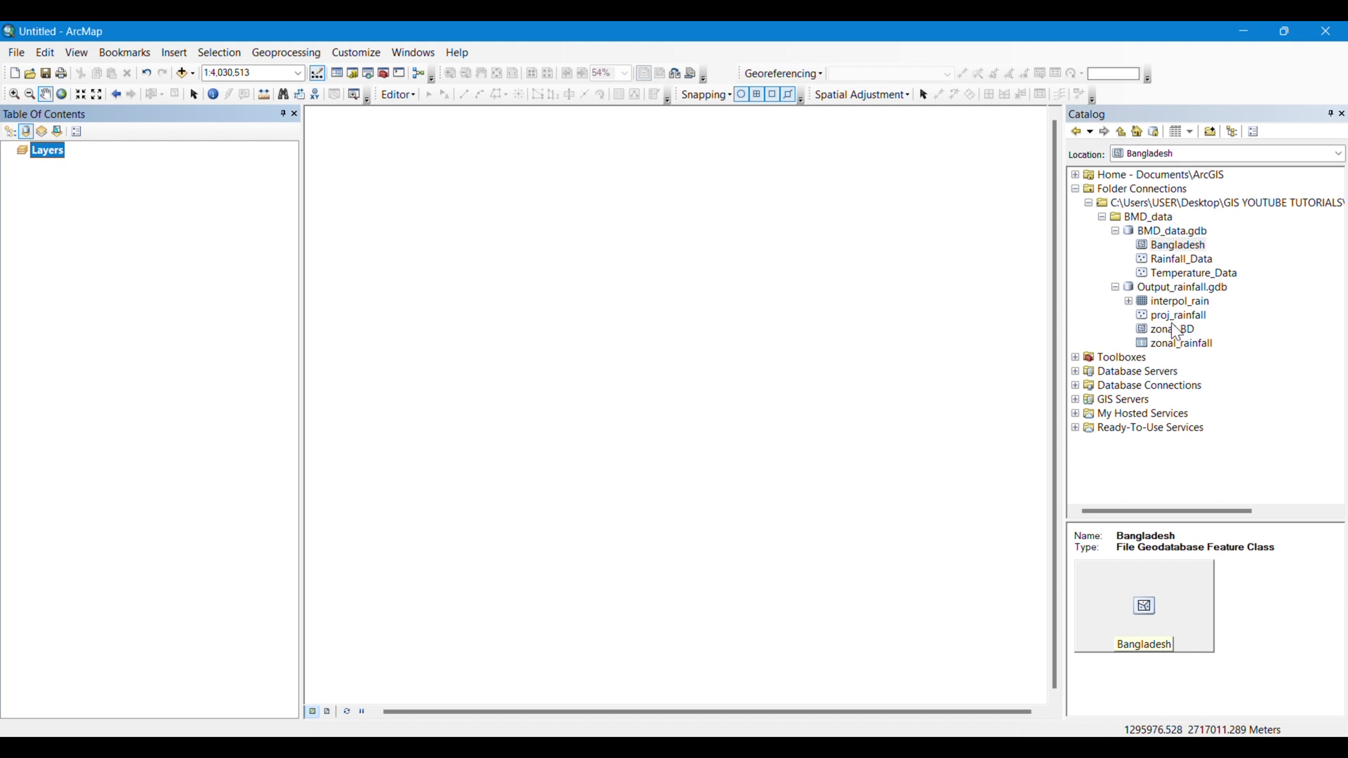
pyautogui.moveTo(1179, 337); pyautogui.dragTo(636, 335)
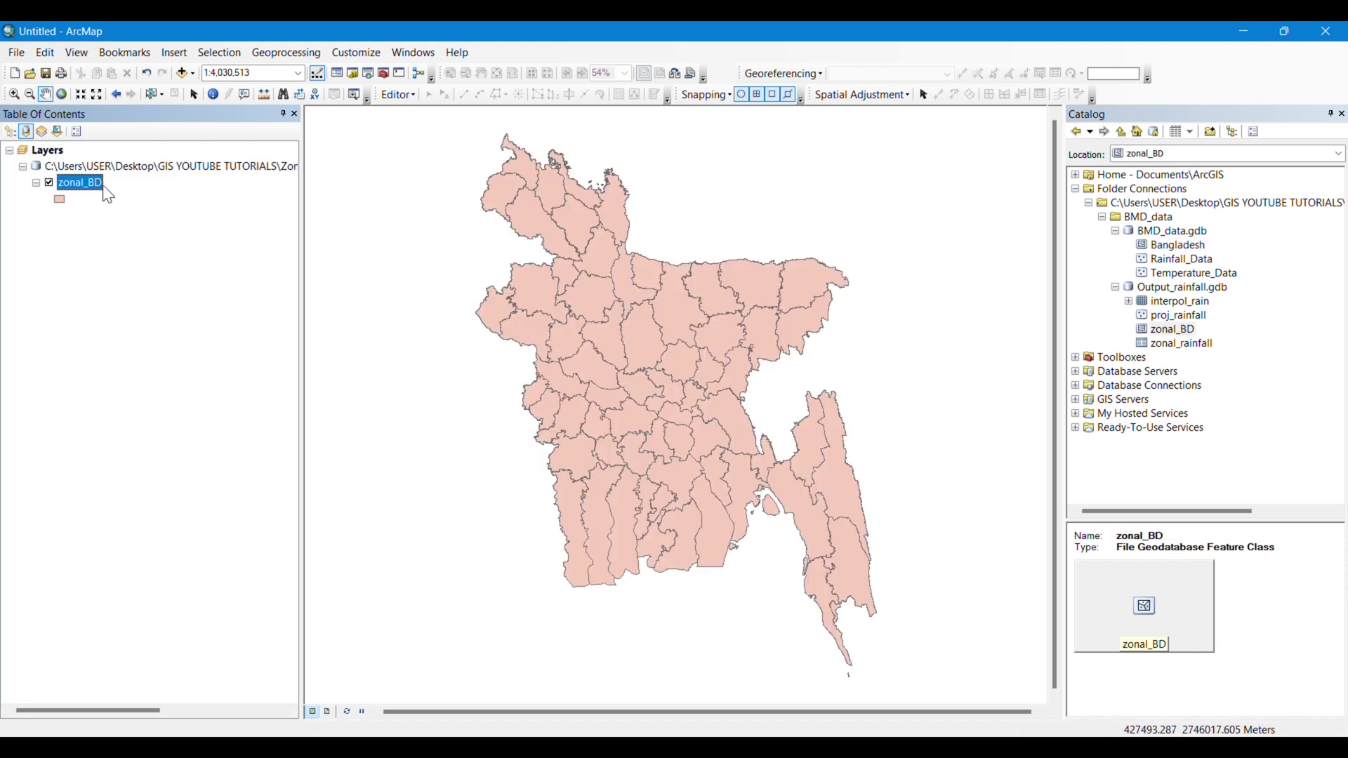
# Set the zonal_BD symbology to graduated colors by the MEAN field with the light-to-dark blue color ramp
pyautogui.rightClick(96, 185)
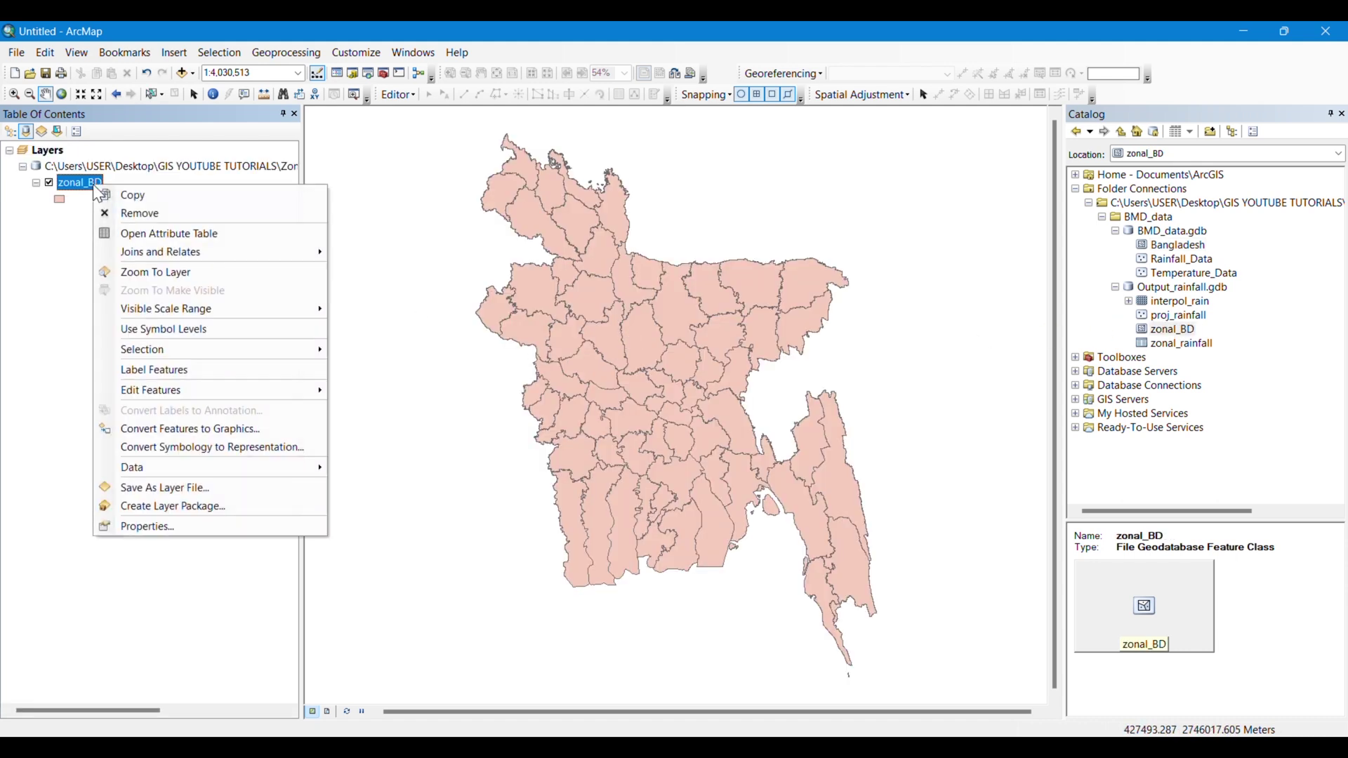
pyautogui.click(166, 528)
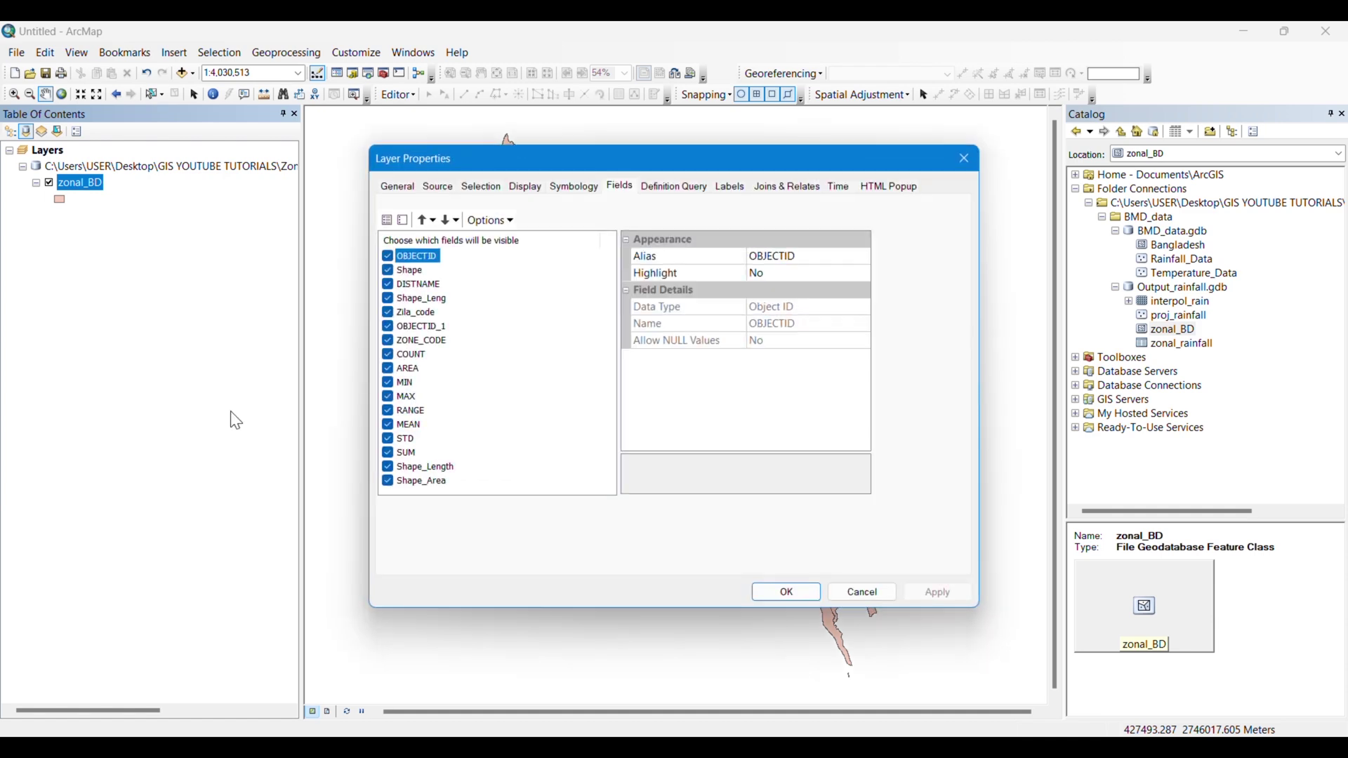
pyautogui.click(574, 187)
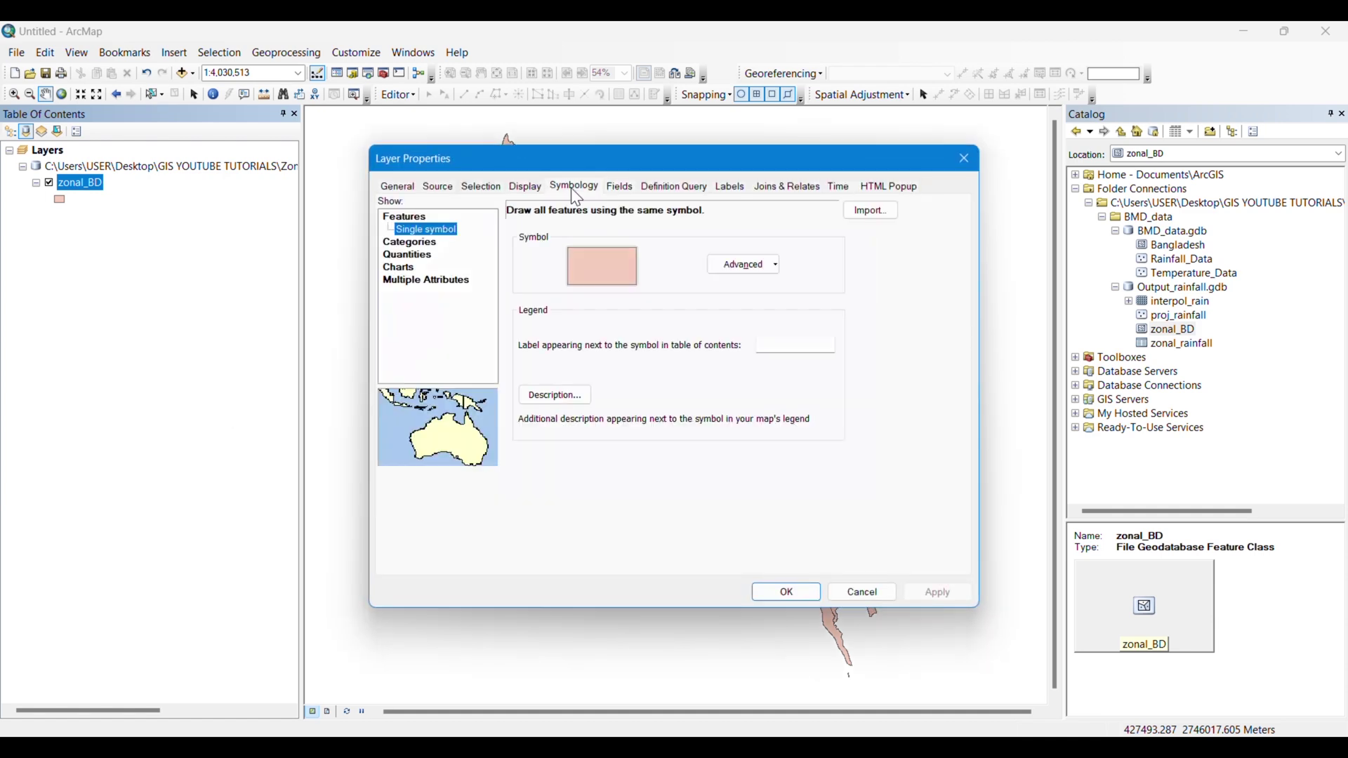
pyautogui.click(433, 255)
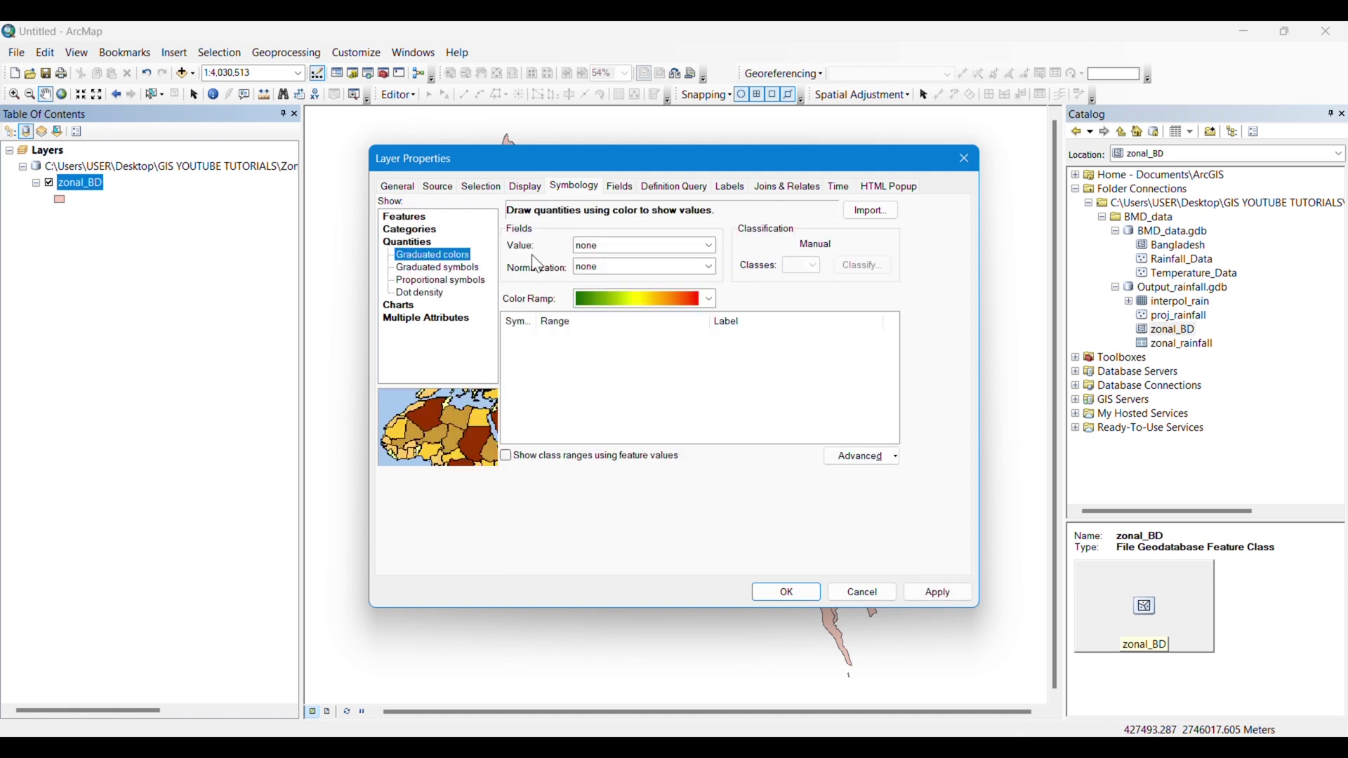
pyautogui.click(601, 248)
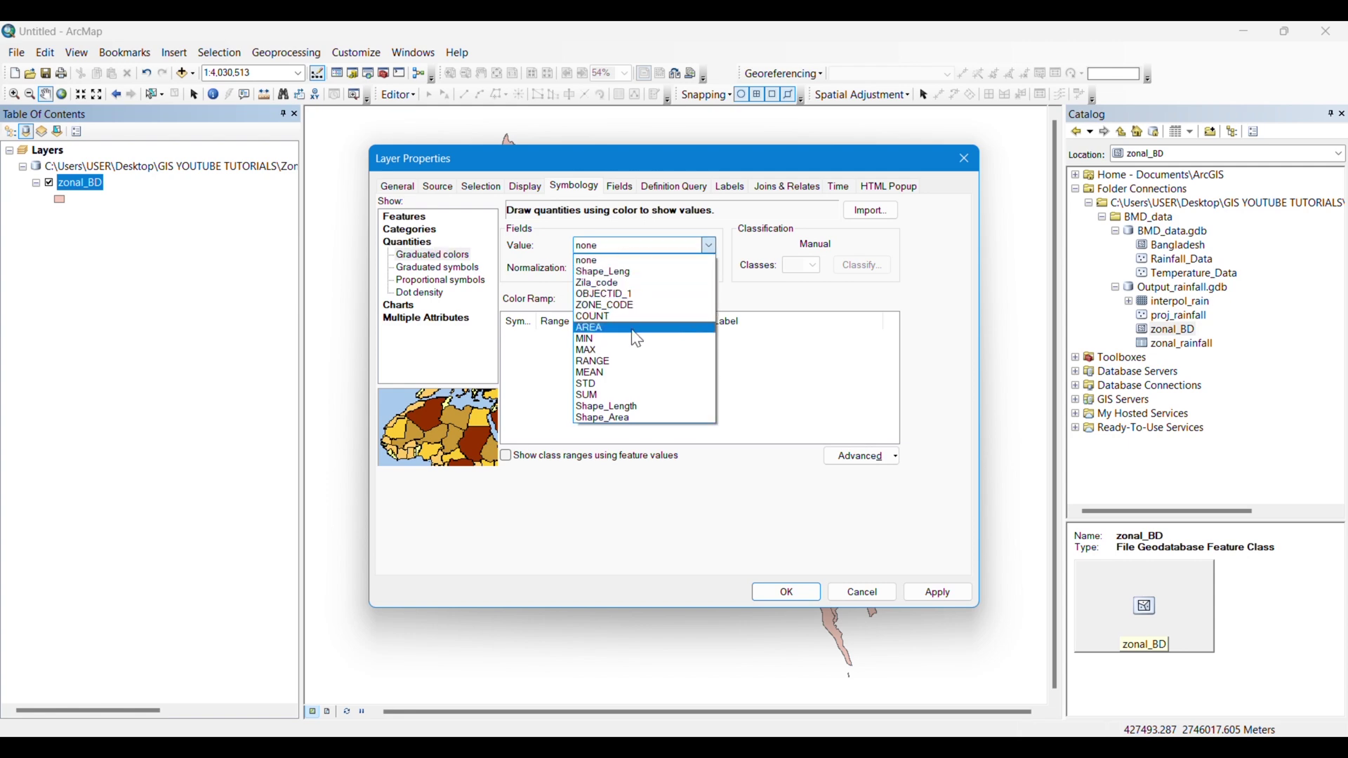
pyautogui.click(622, 380)
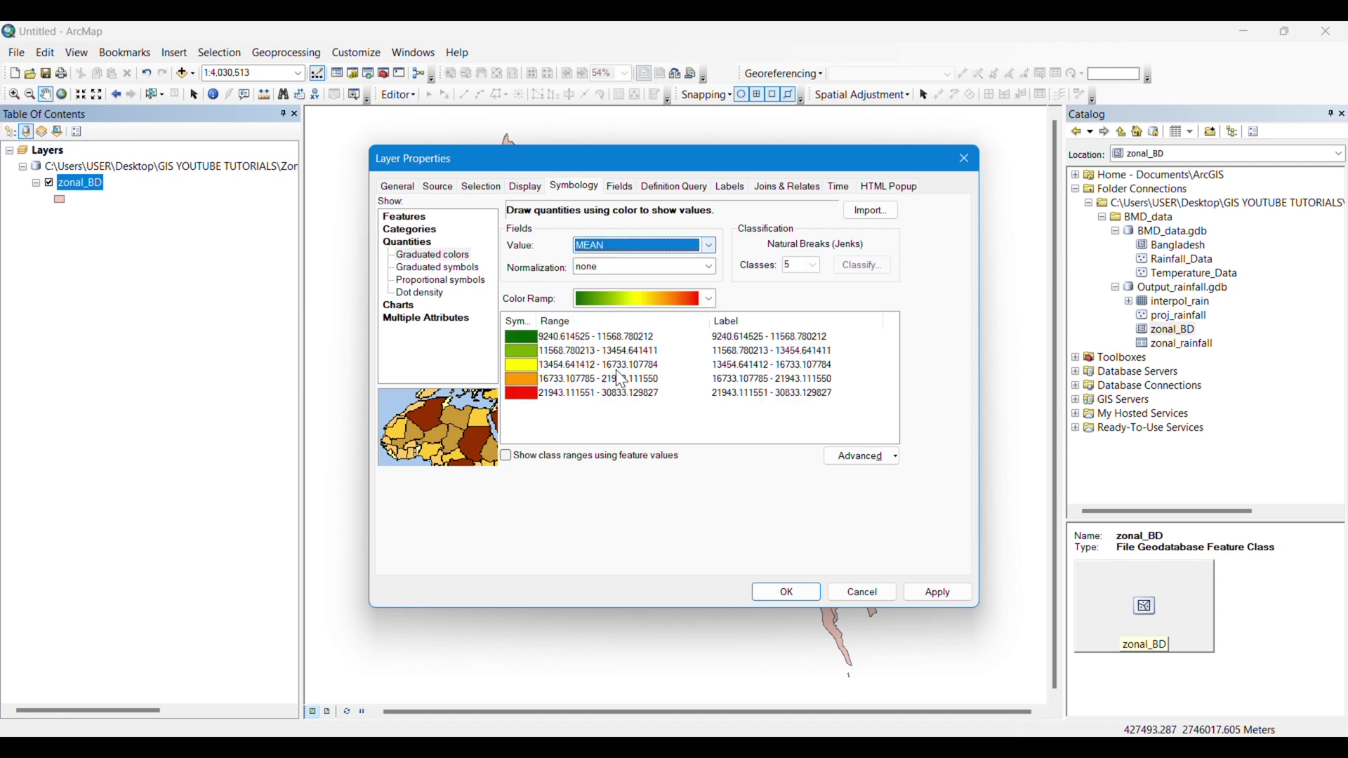
pyautogui.click(711, 301)
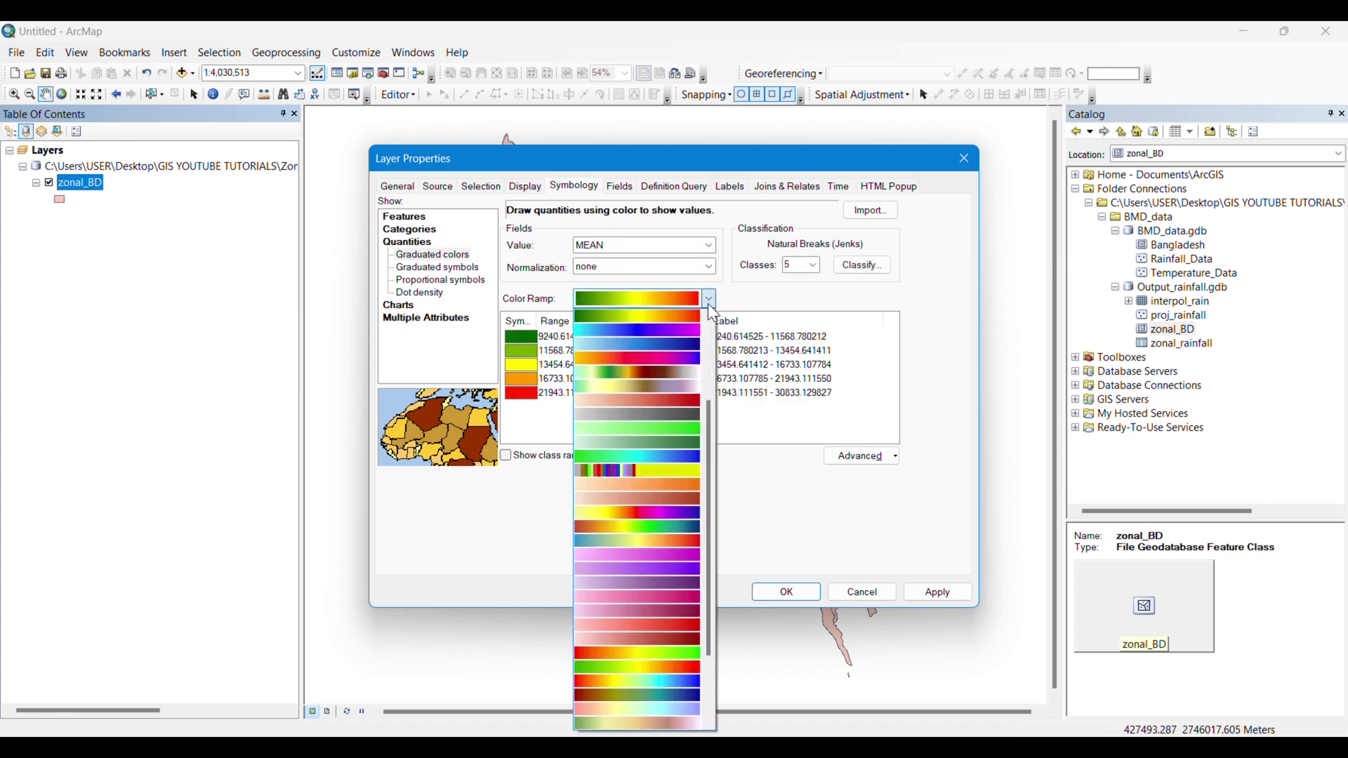
pyautogui.click(635, 344)
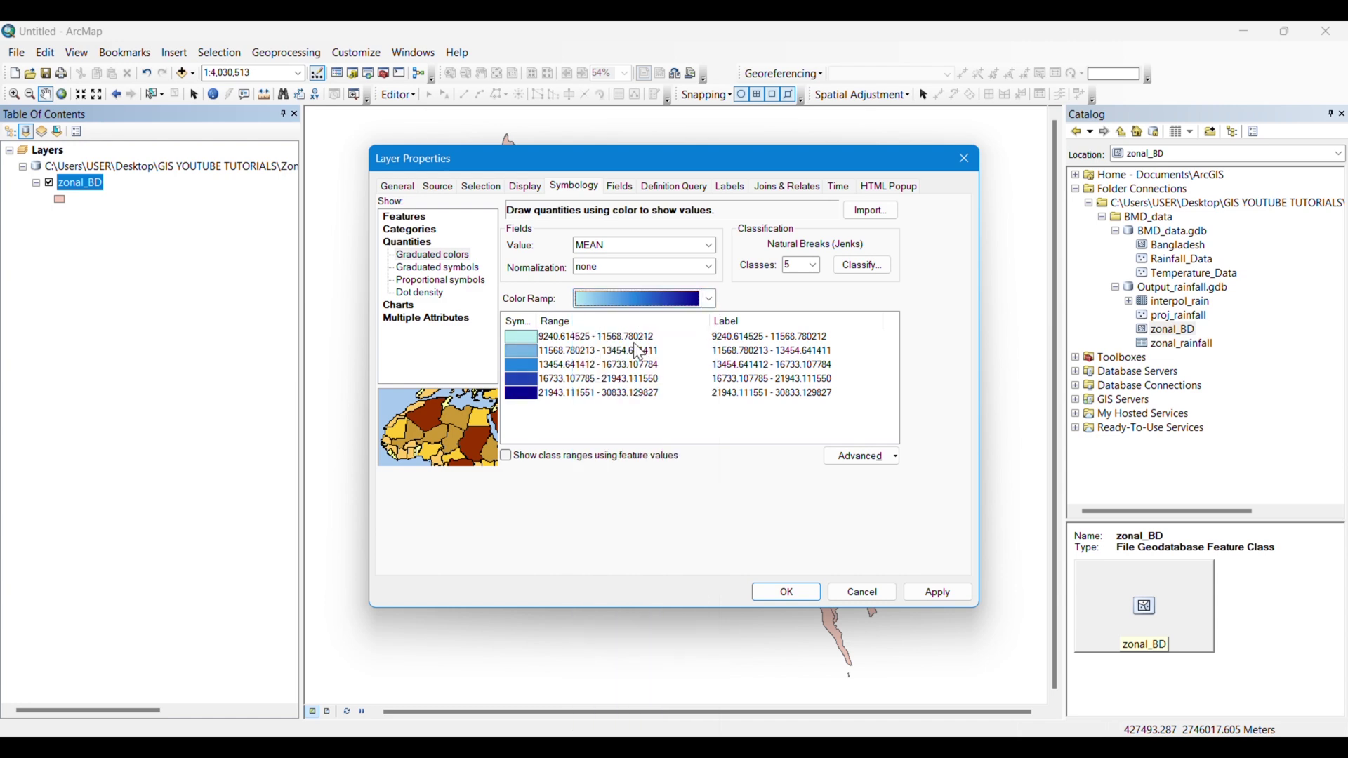
# Classify the MEAN values into 10 classes by Equal Interval and apply the symbology to zonal_BD
pyautogui.click(865, 265)
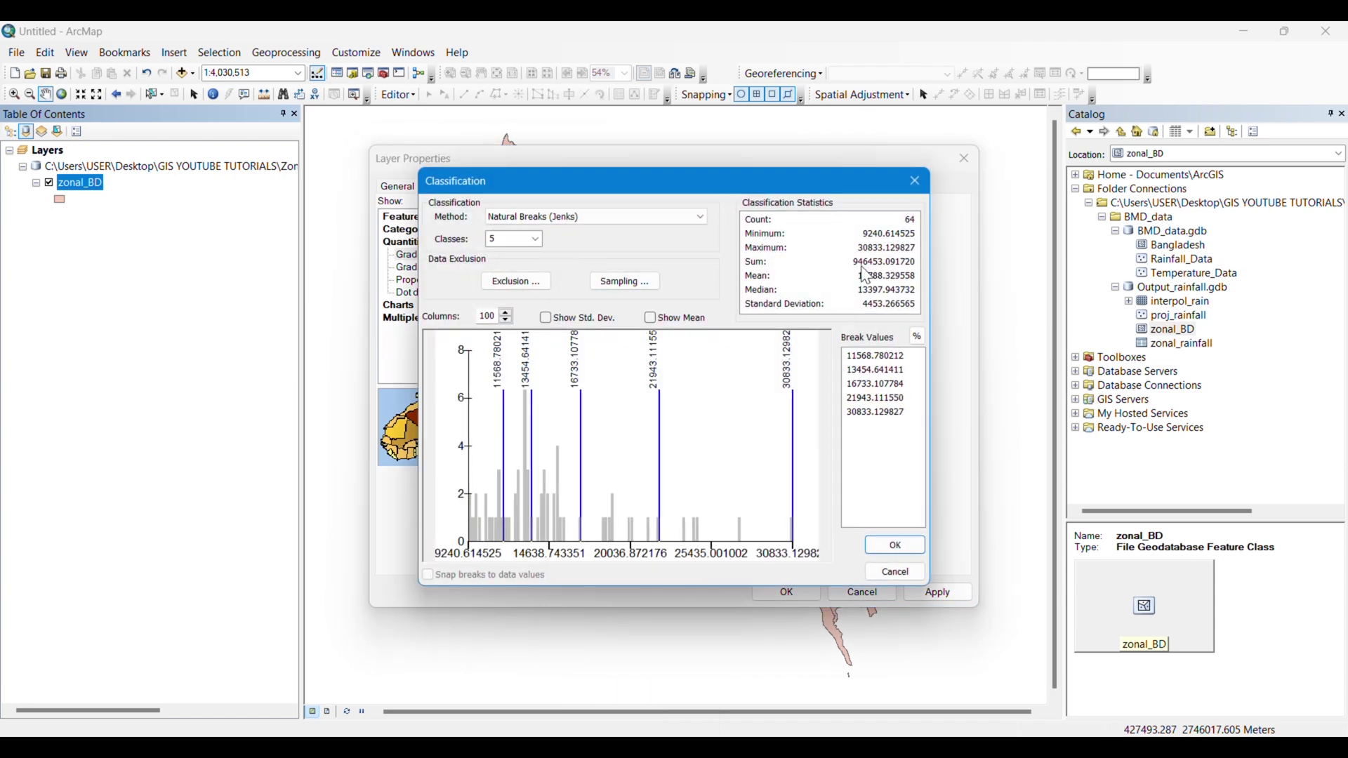
pyautogui.click(536, 241)
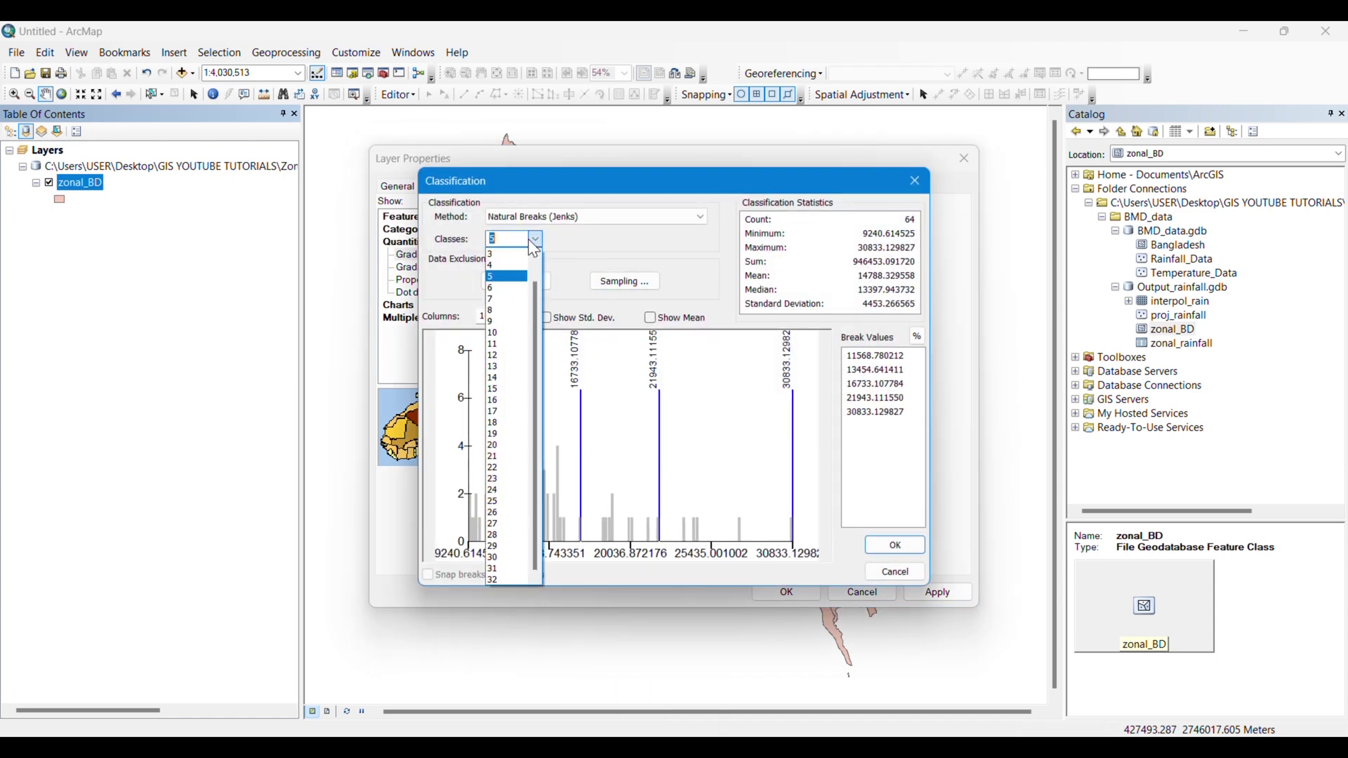
pyautogui.click(504, 333)
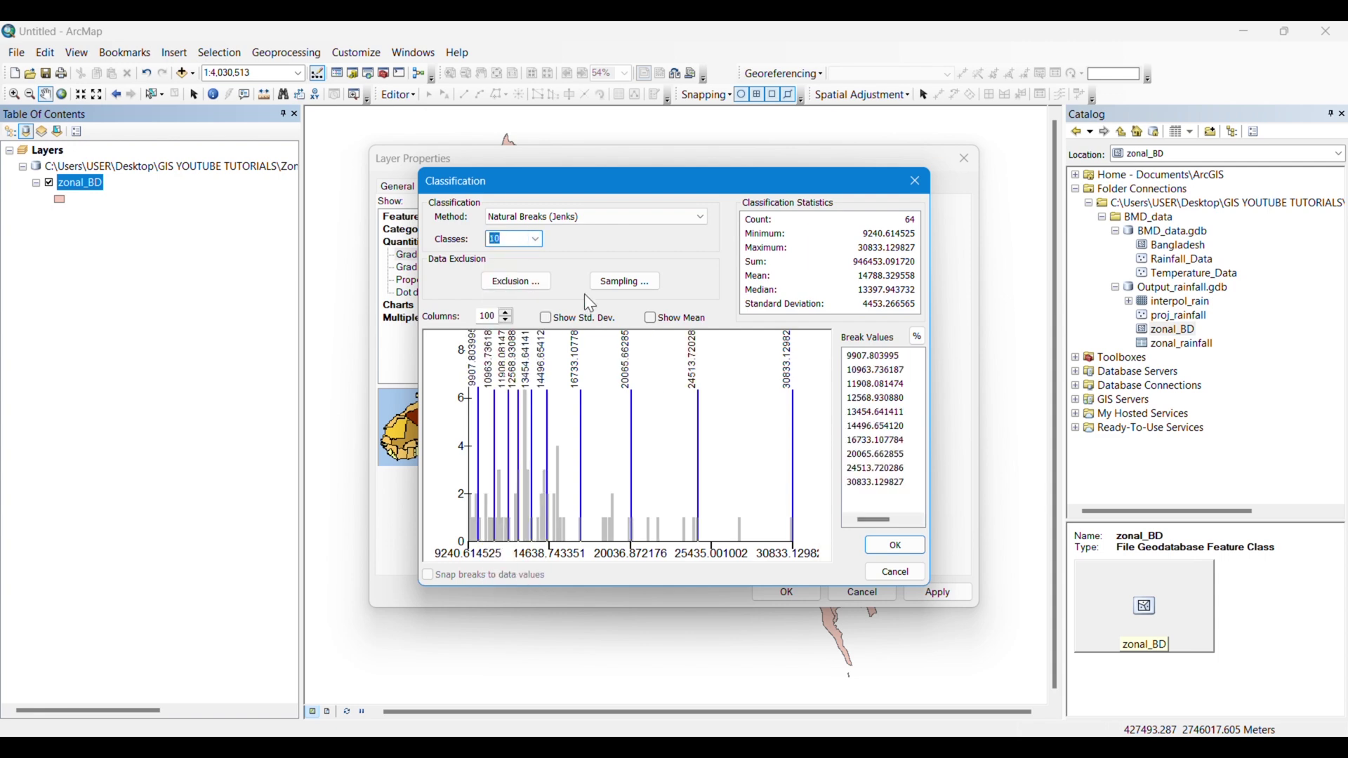
pyautogui.click(634, 223)
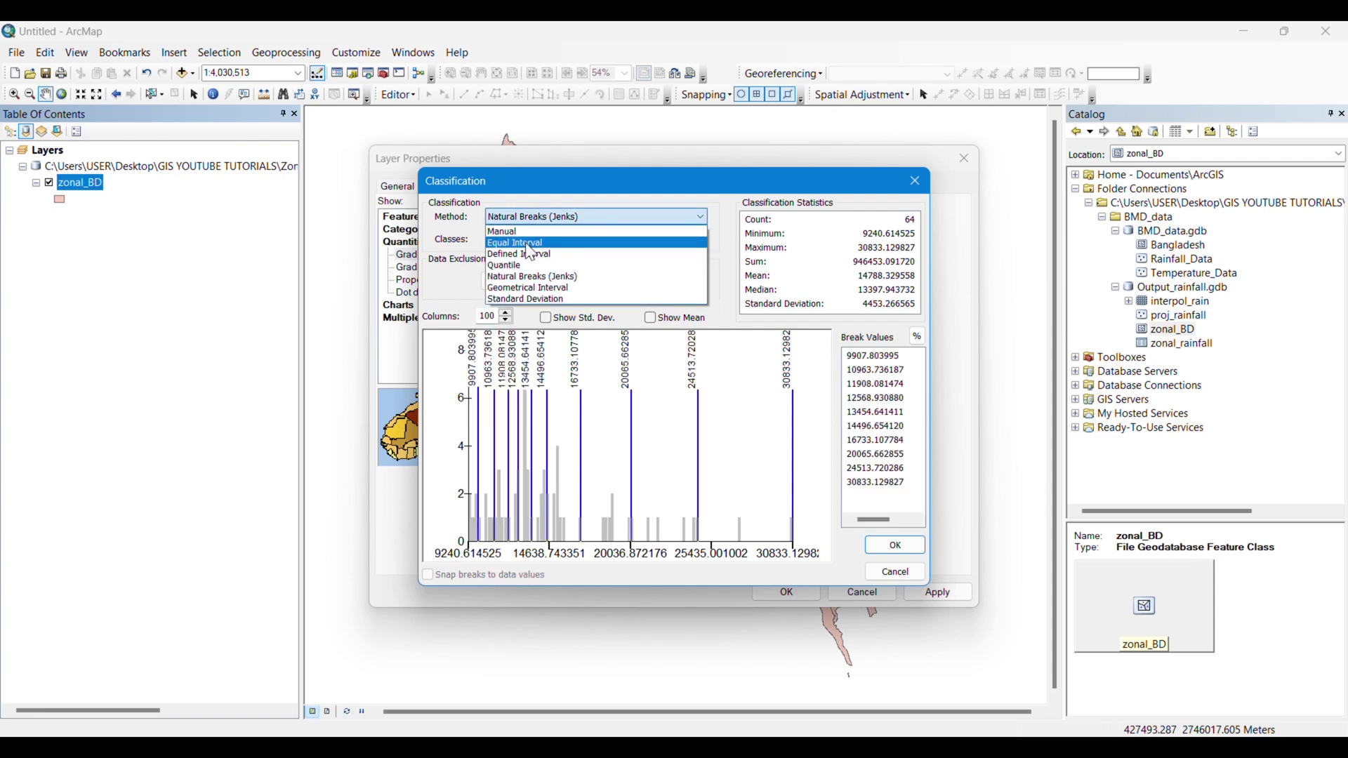
pyautogui.click(532, 243)
pyautogui.click(879, 545)
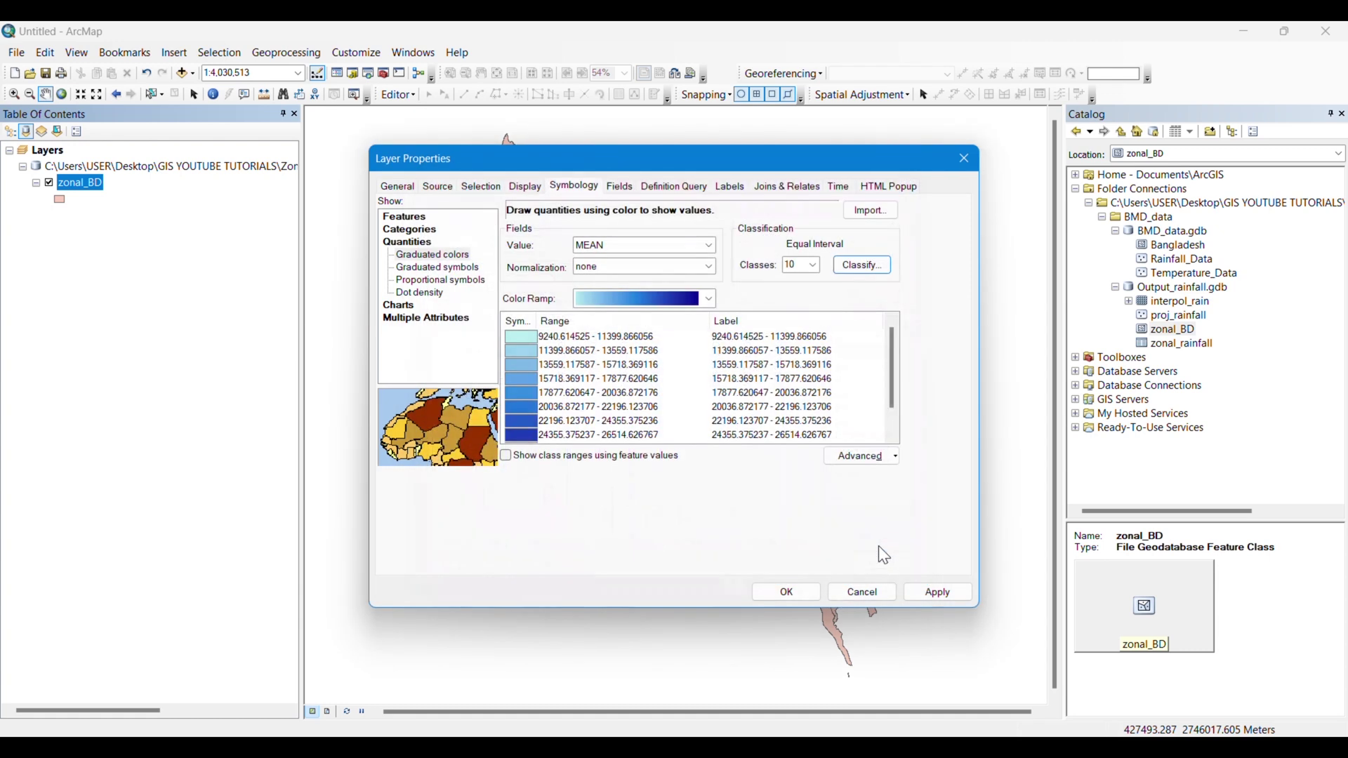
pyautogui.click(813, 593)
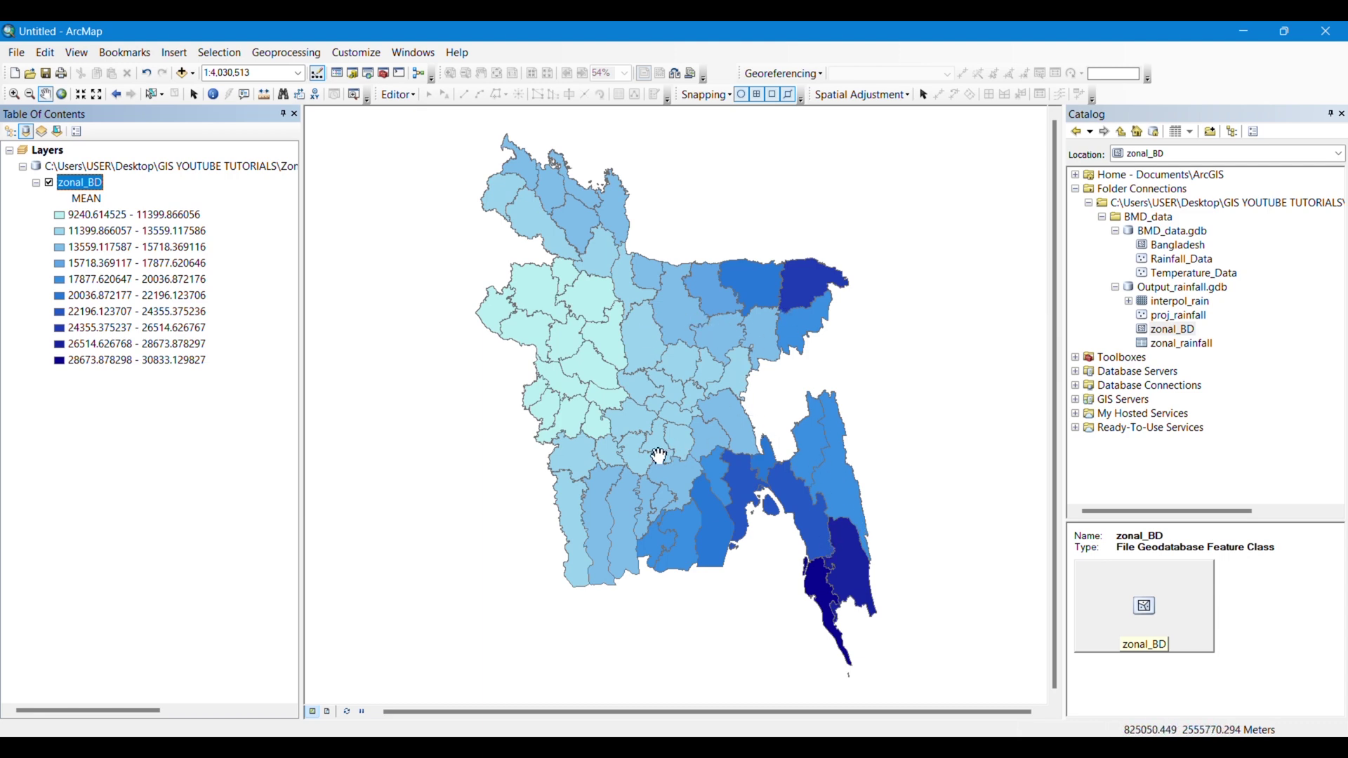
# Set the zonal_BD graduated colors to the STD field with the red-yellow-green color ramp
pyautogui.rightClick(92, 188)
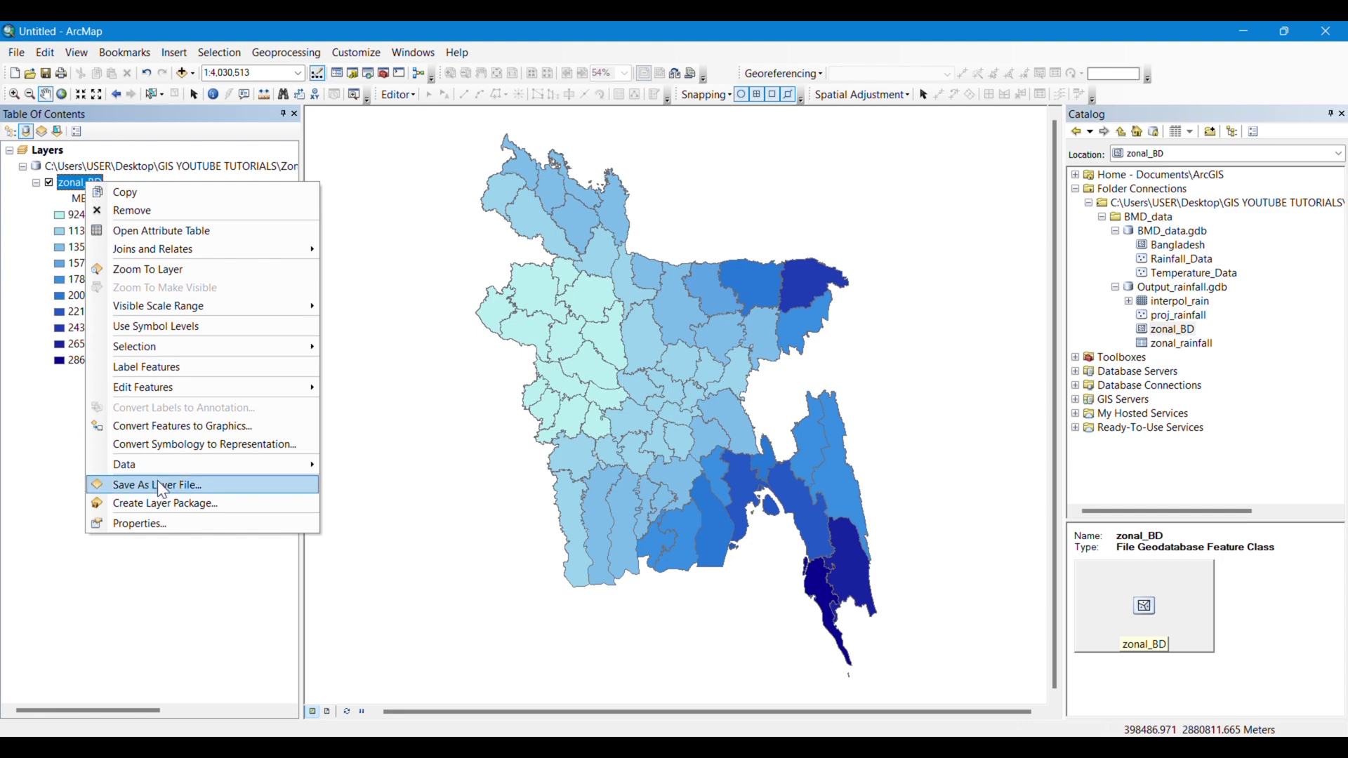
pyautogui.click(132, 527)
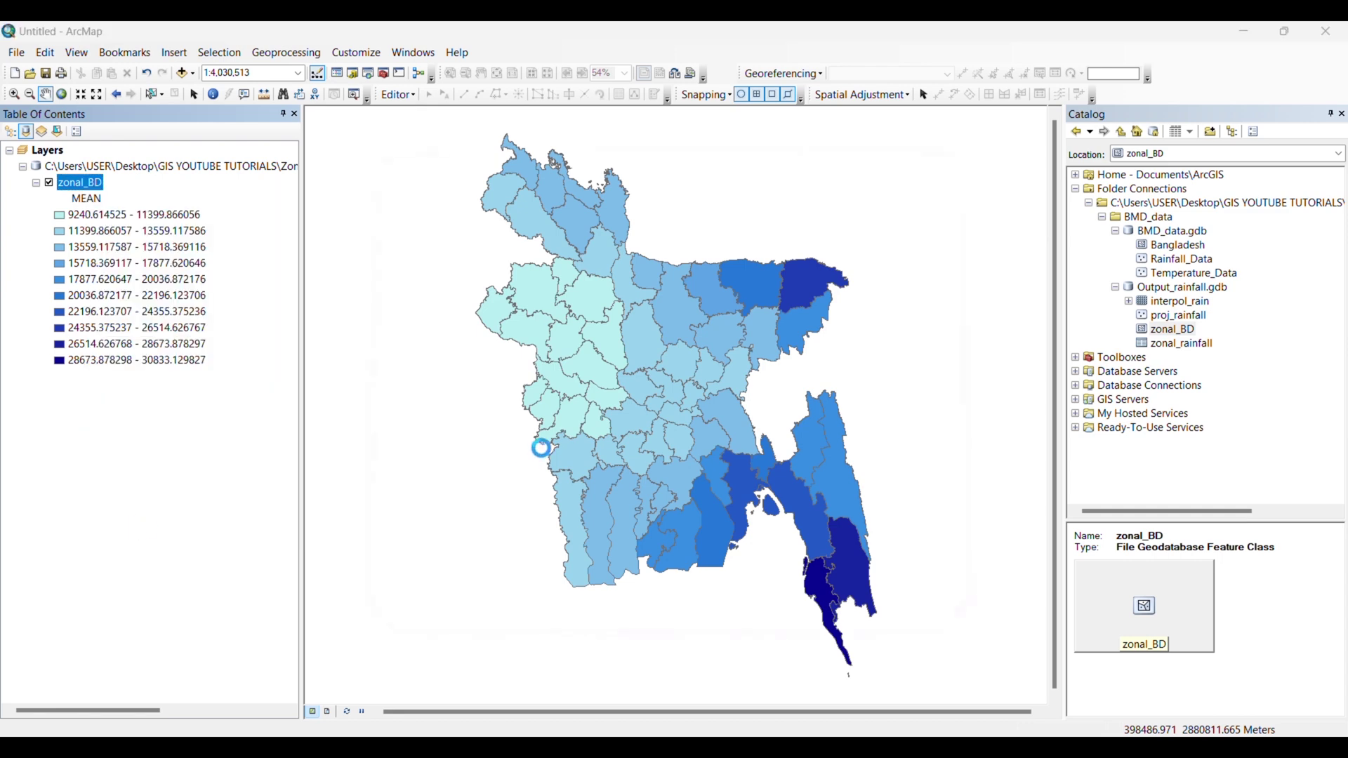
pyautogui.click(639, 263)
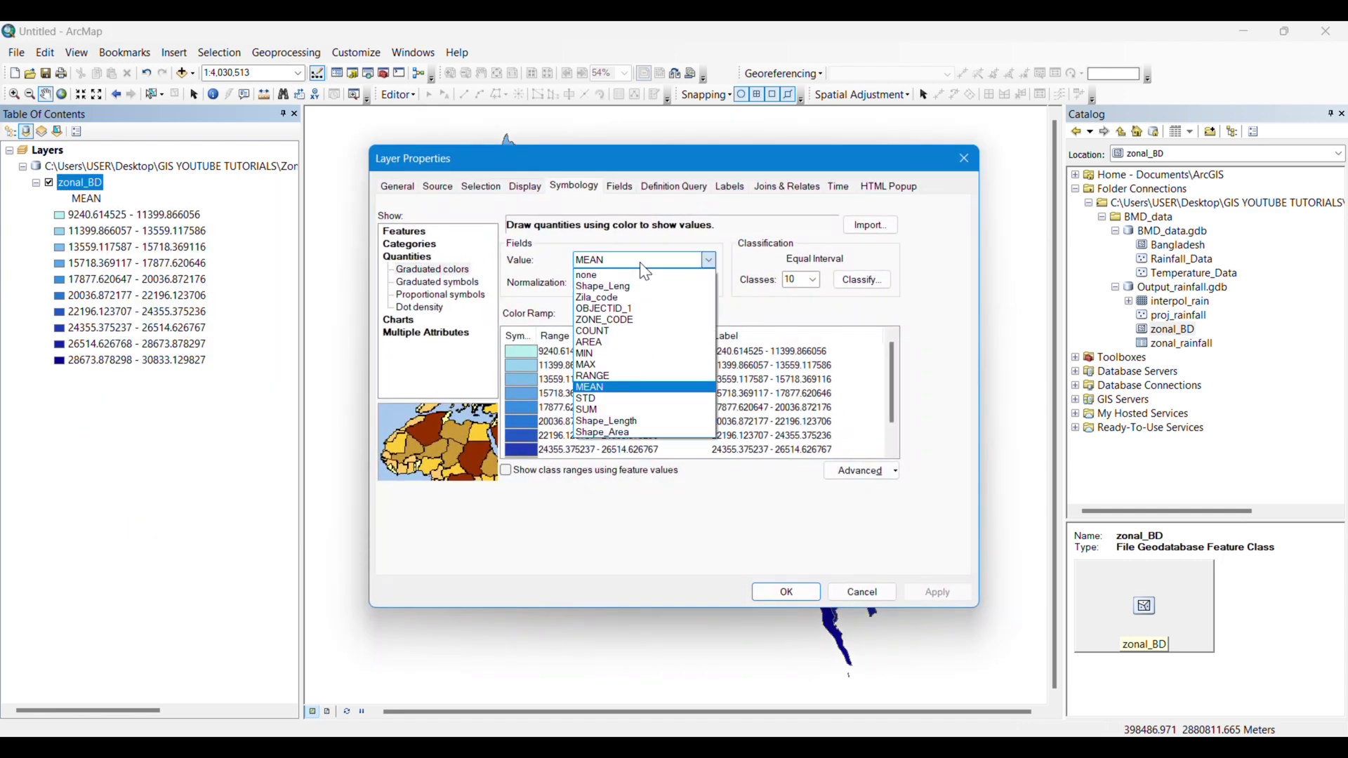
pyautogui.click(603, 399)
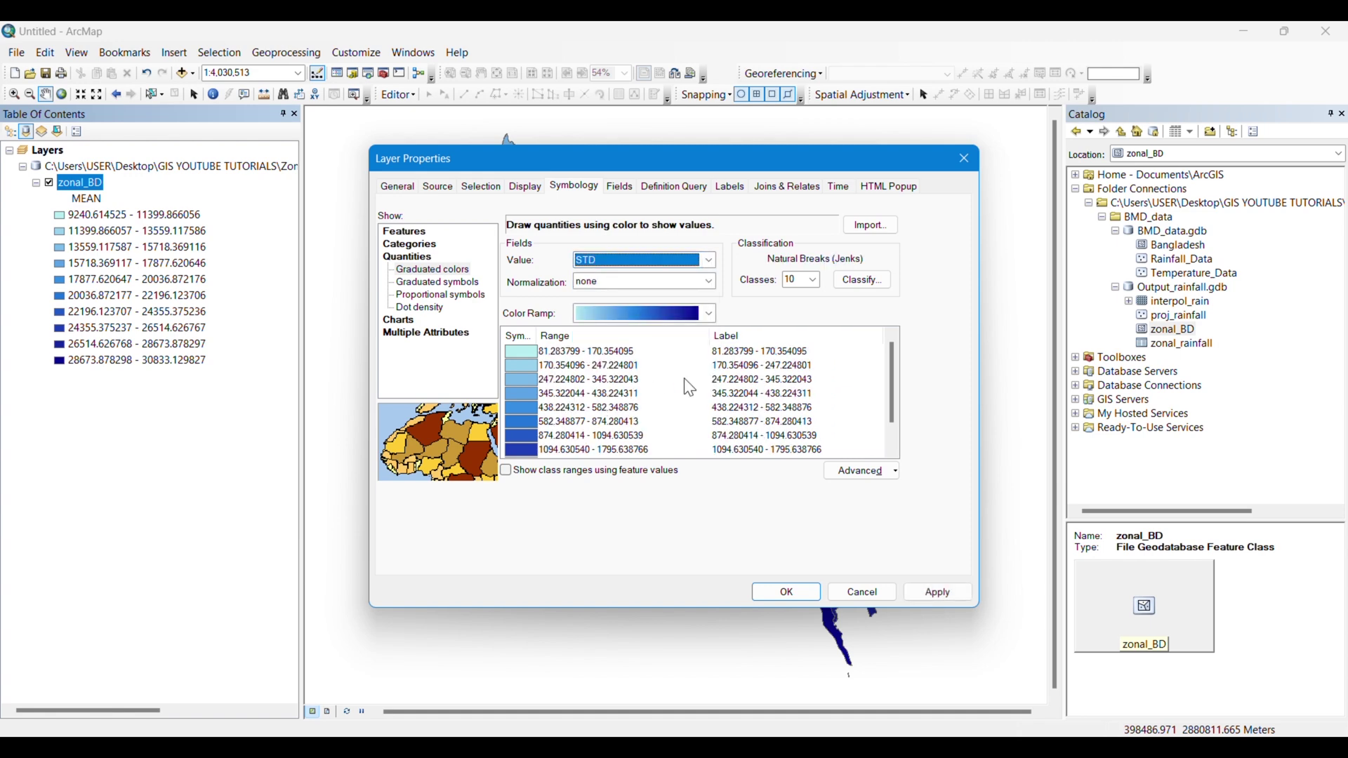
pyautogui.click(710, 314)
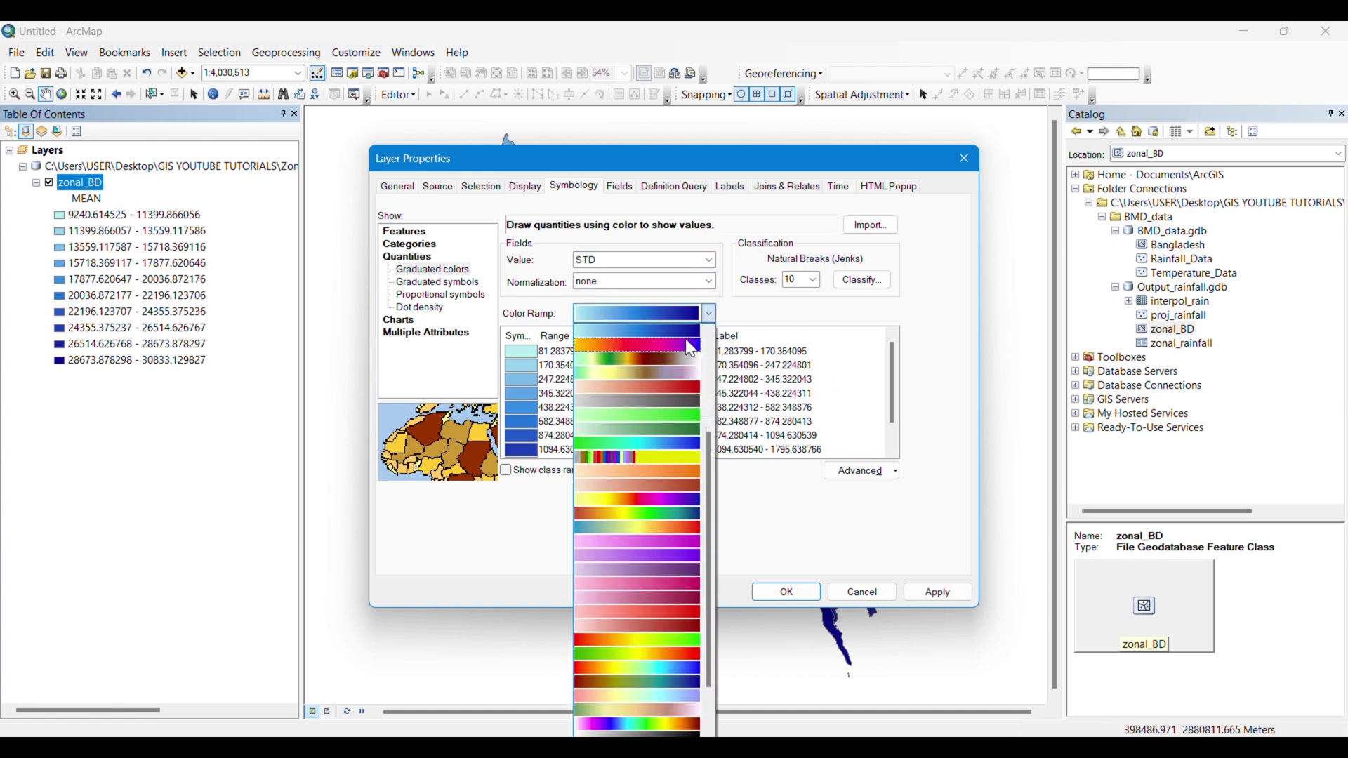
pyautogui.click(617, 639)
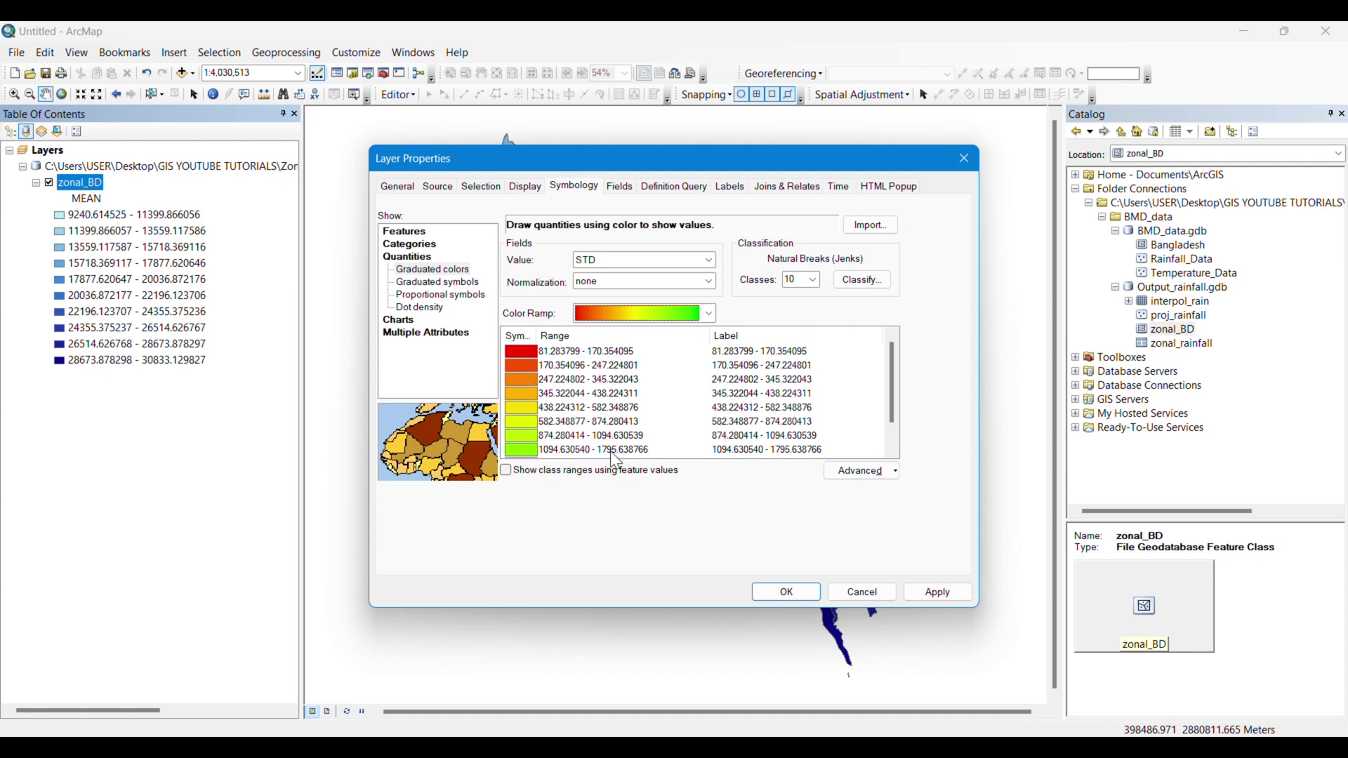
# Flip the class symbols so low STD values are green and high ones red, and apply the symbology
pyautogui.click(520, 336)
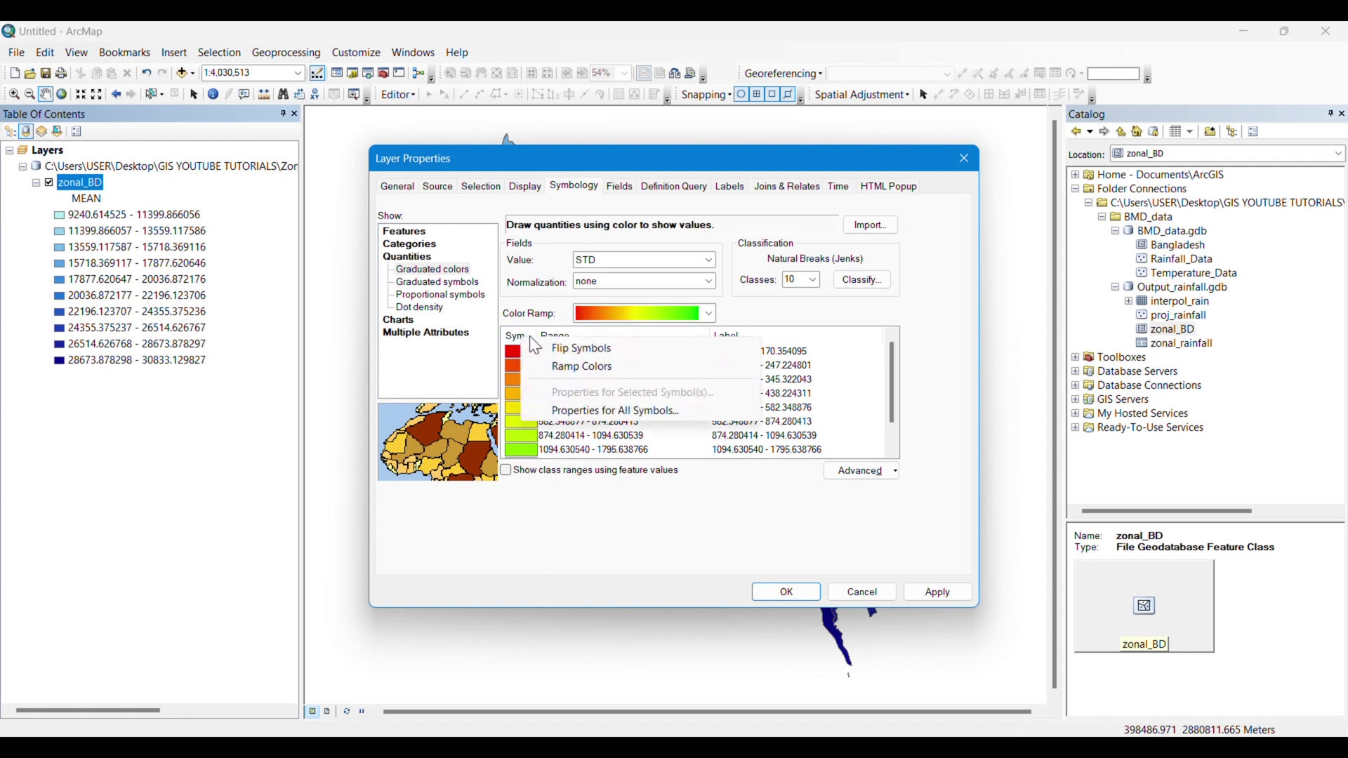
pyautogui.click(565, 351)
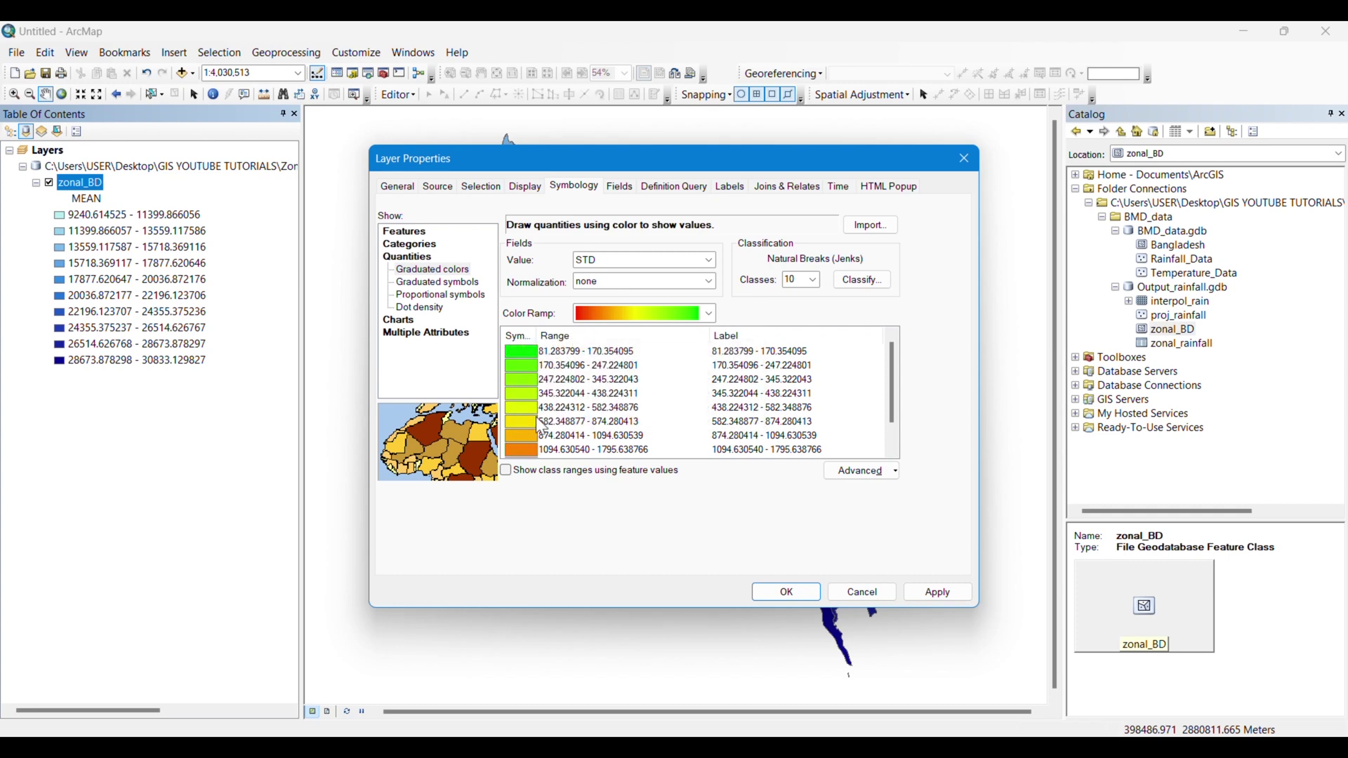
pyautogui.scroll(-1, 882, 413)
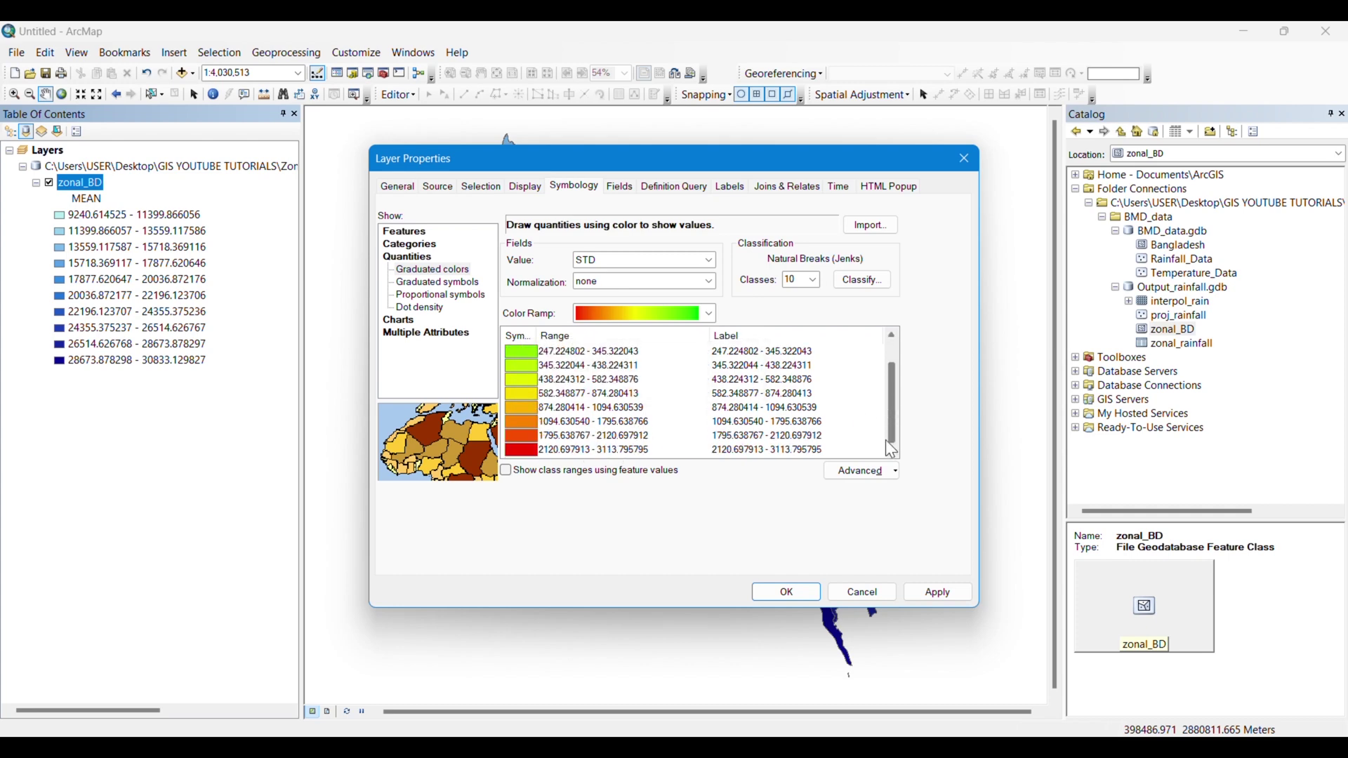
pyautogui.click(781, 593)
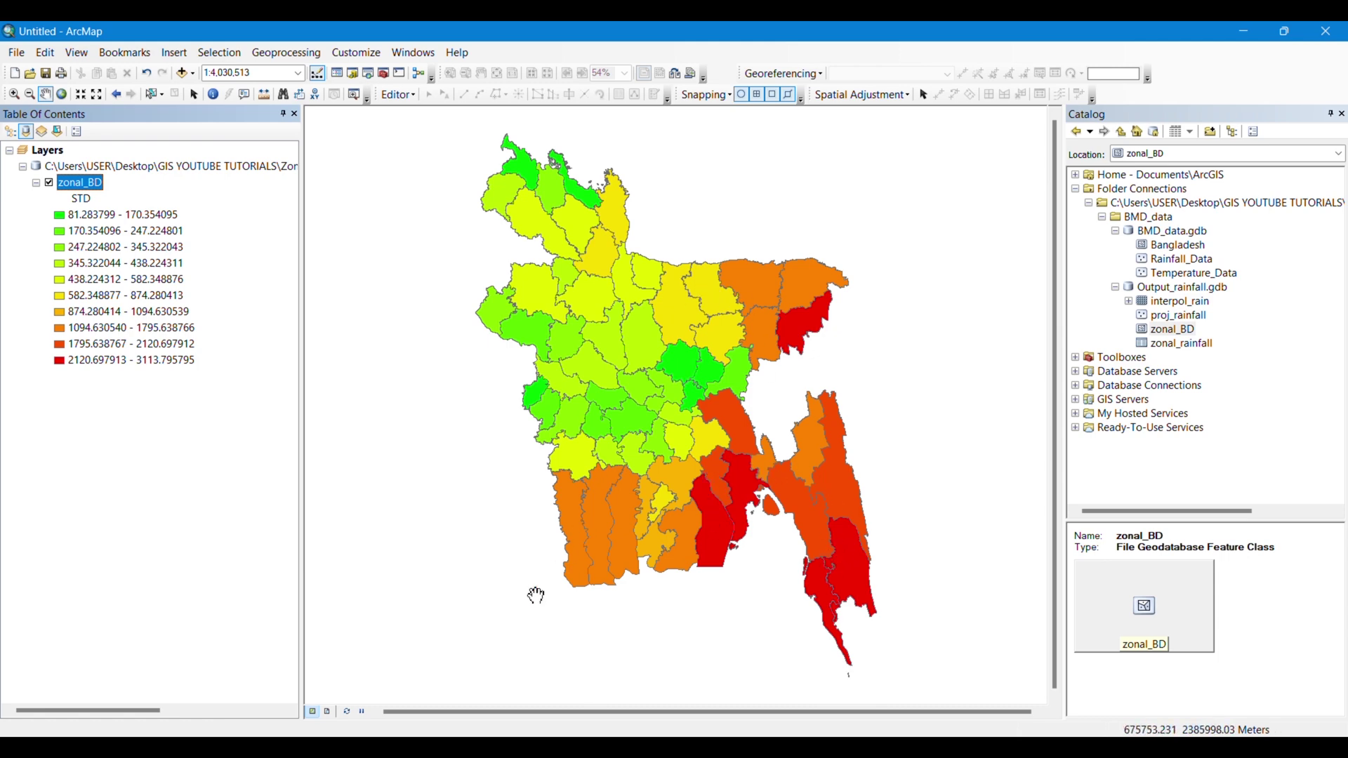
# Switch the map to layout view and select the data frame on the page
pyautogui.click(328, 711)
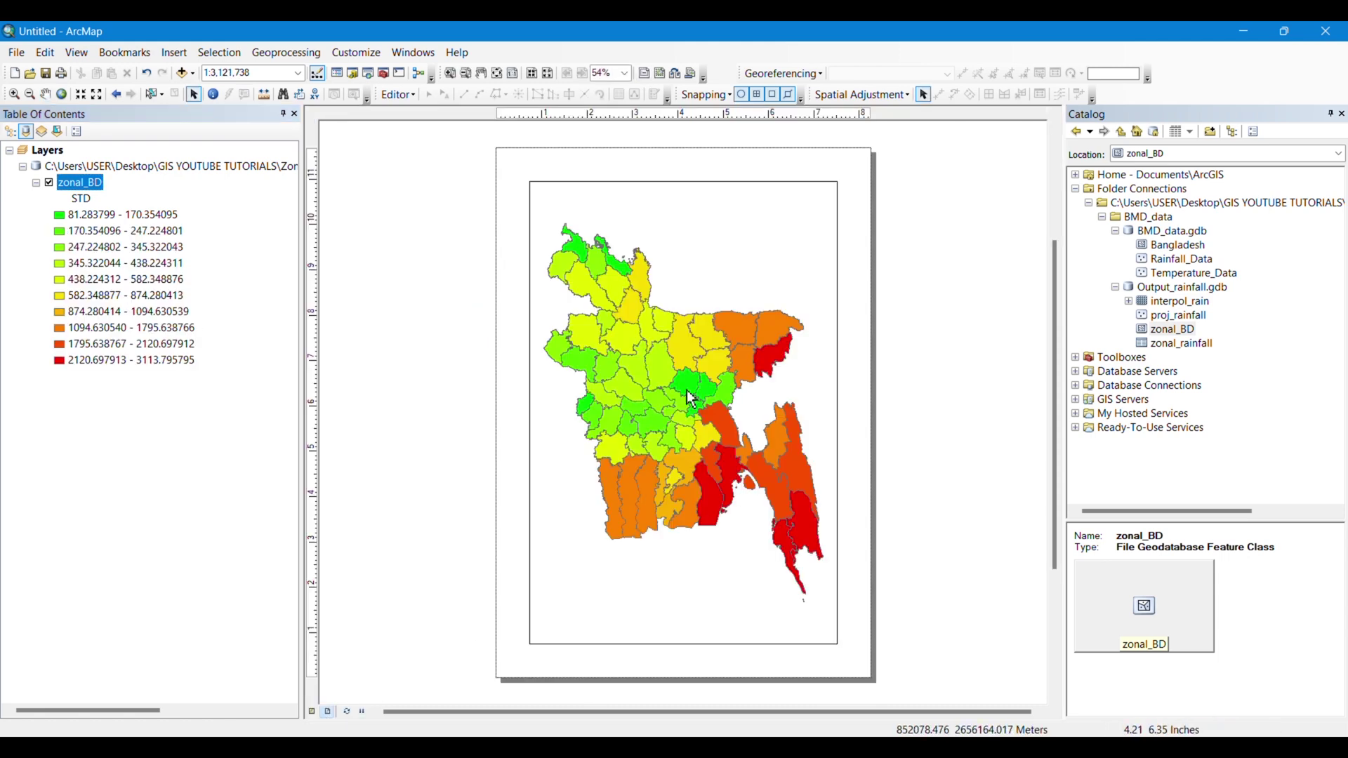
pyautogui.click(184, 53)
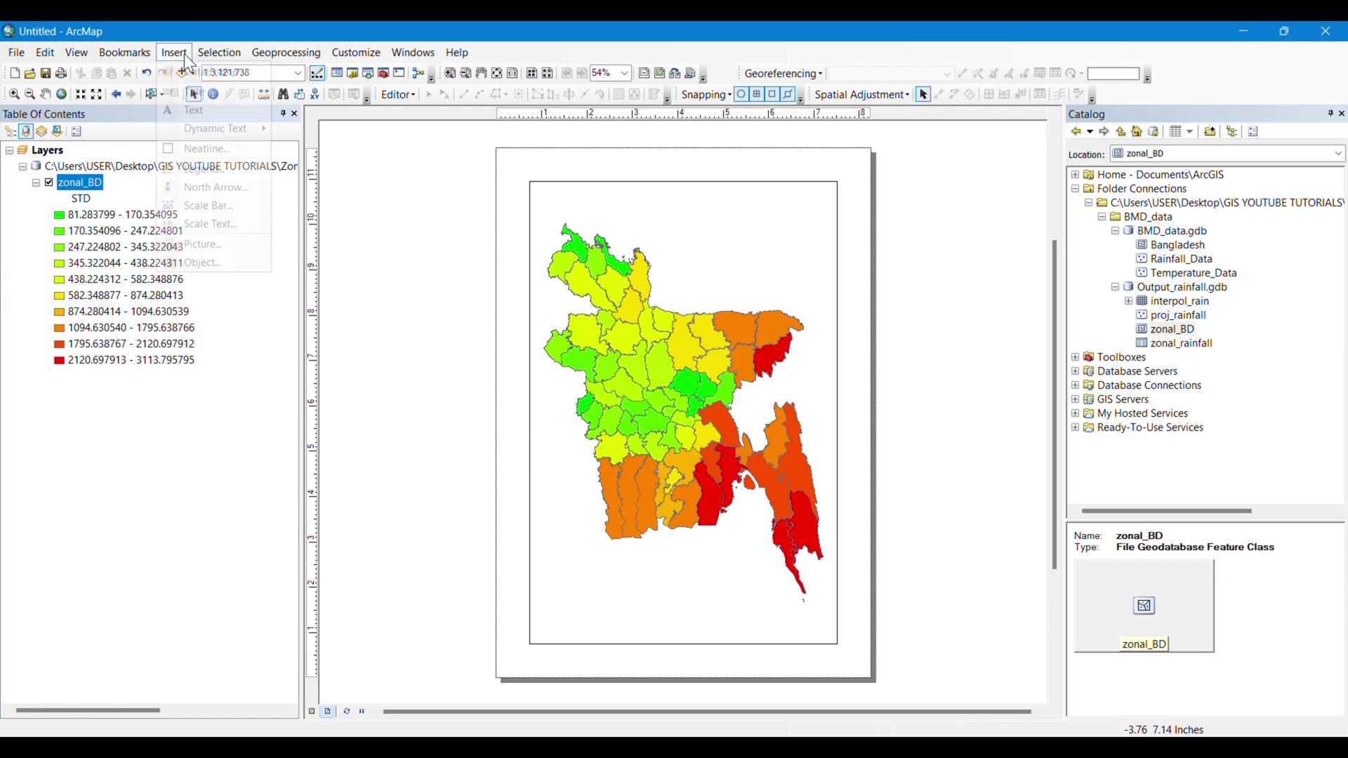
pyautogui.click(572, 412)
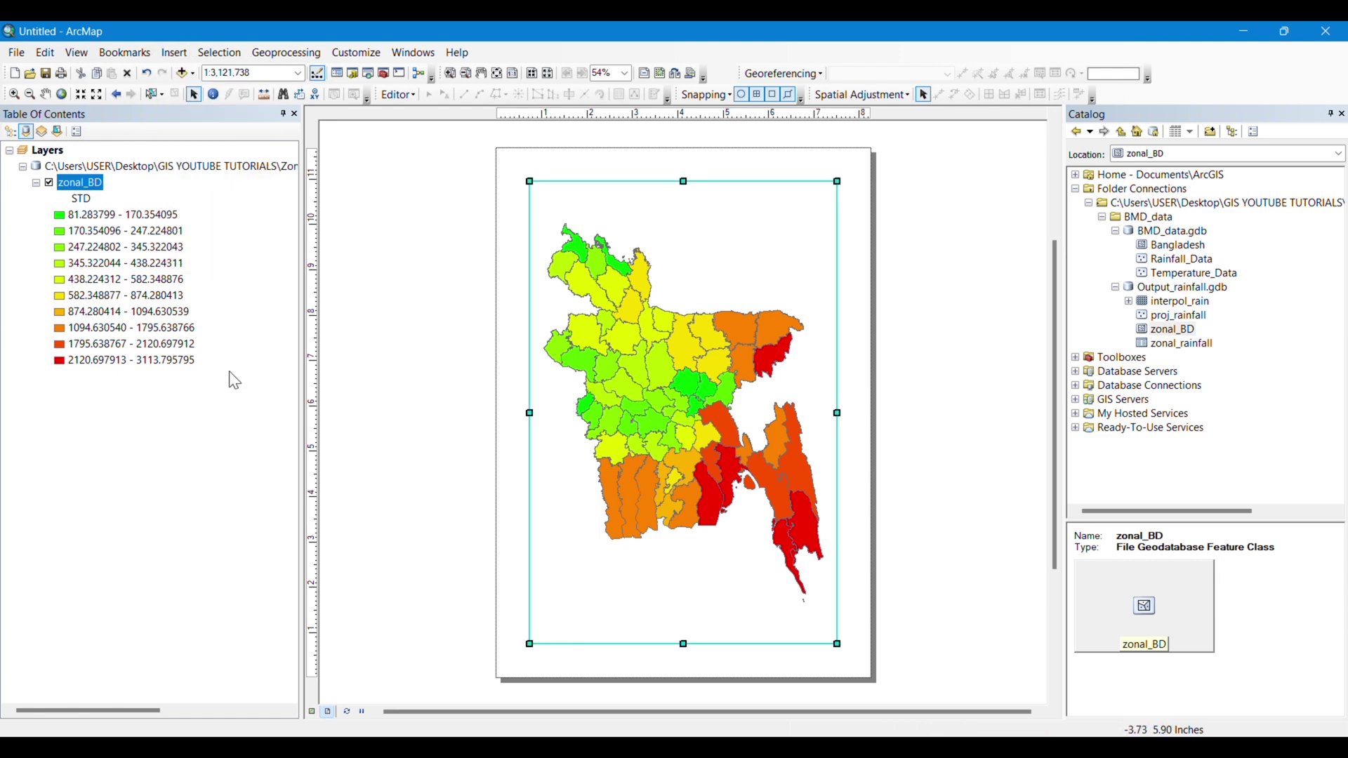